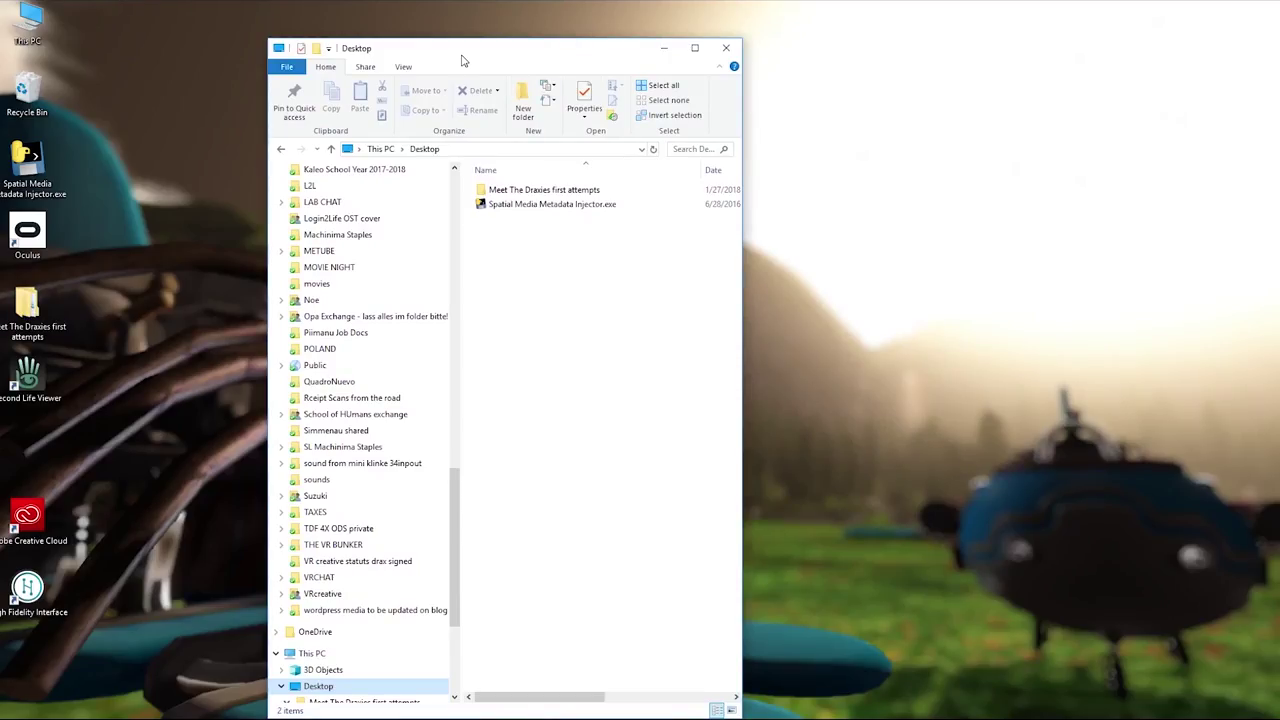
Search the Start menu for 'paint' and launch Paint 3D from the results
mouse_move(95, 716)
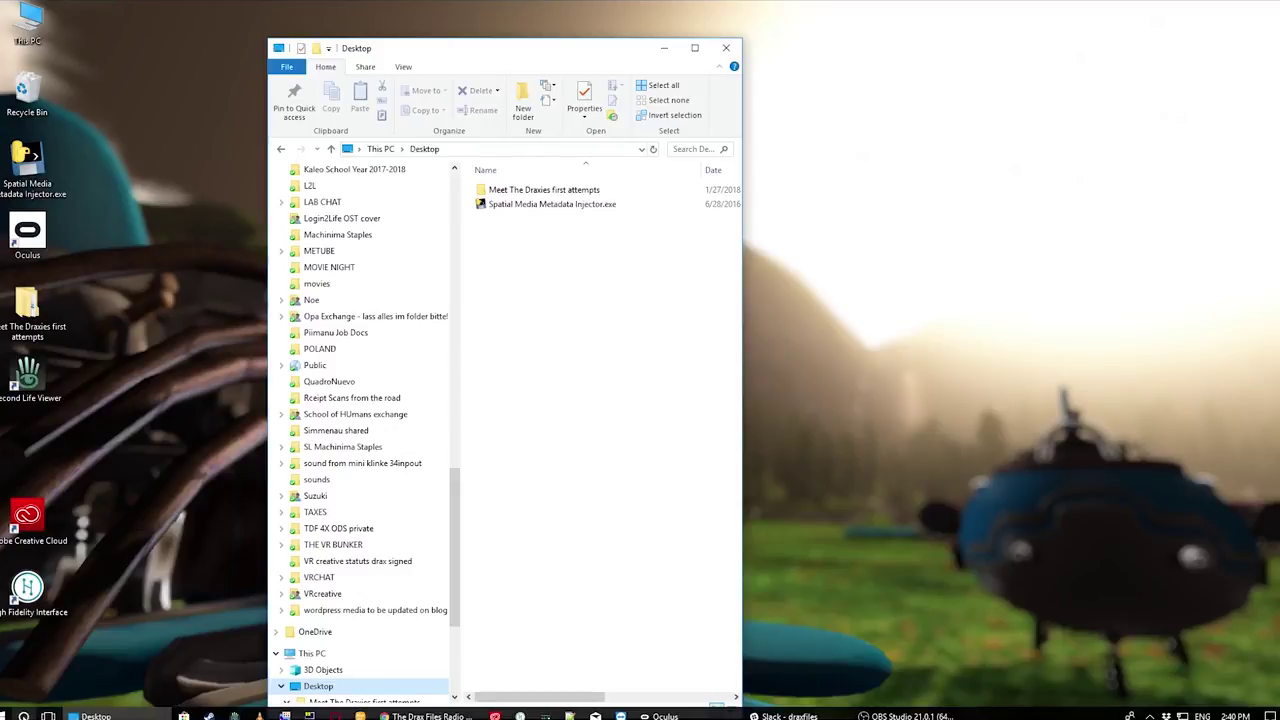
left_click(23, 716)
type("pa")
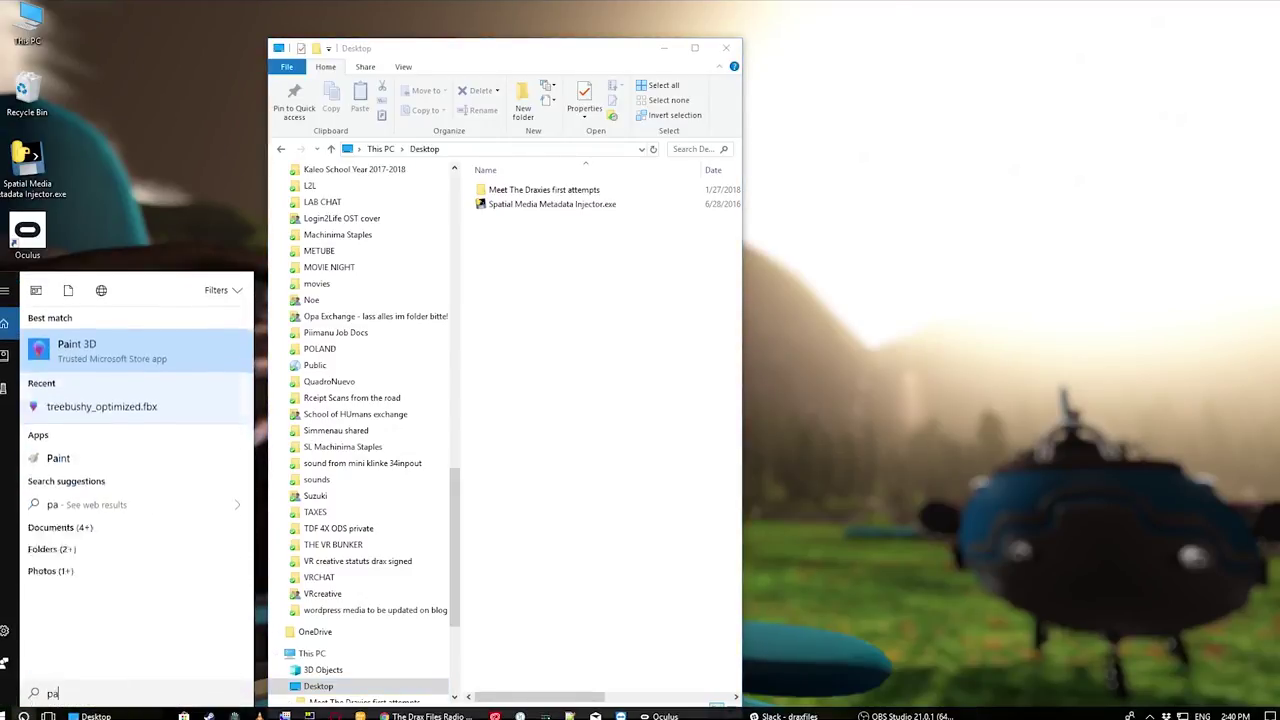
type("int")
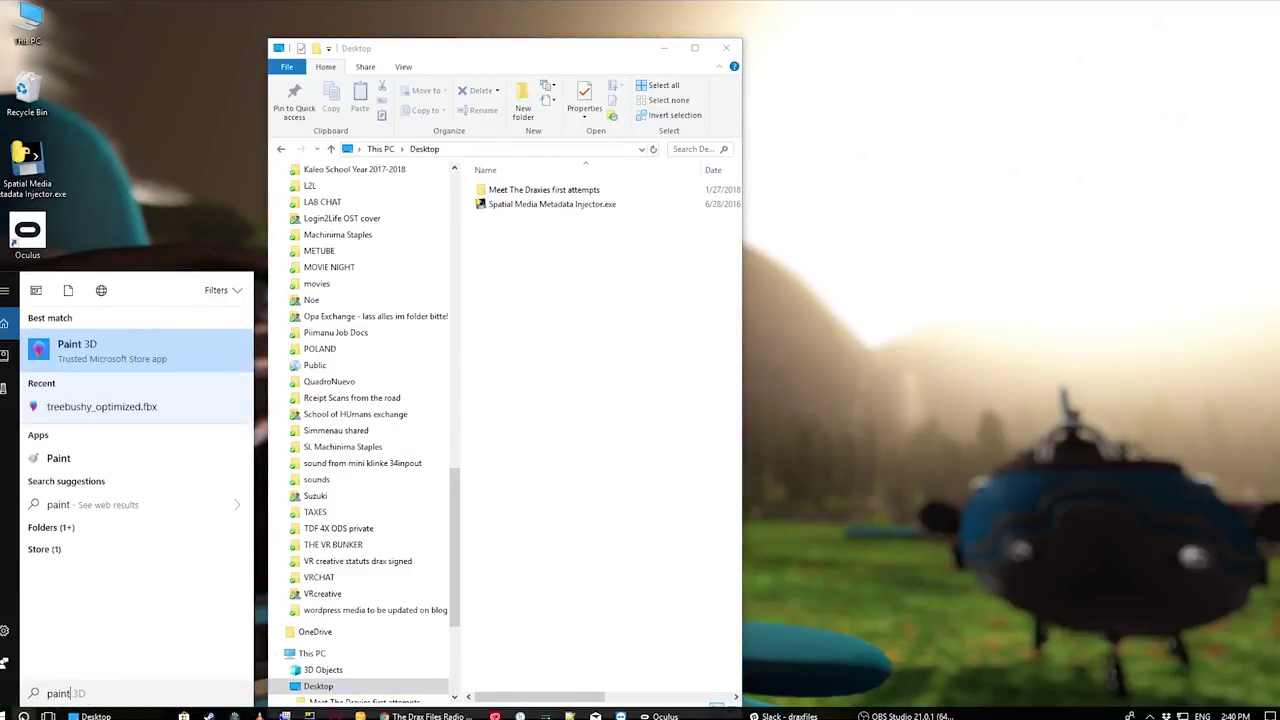
left_click(91, 349)
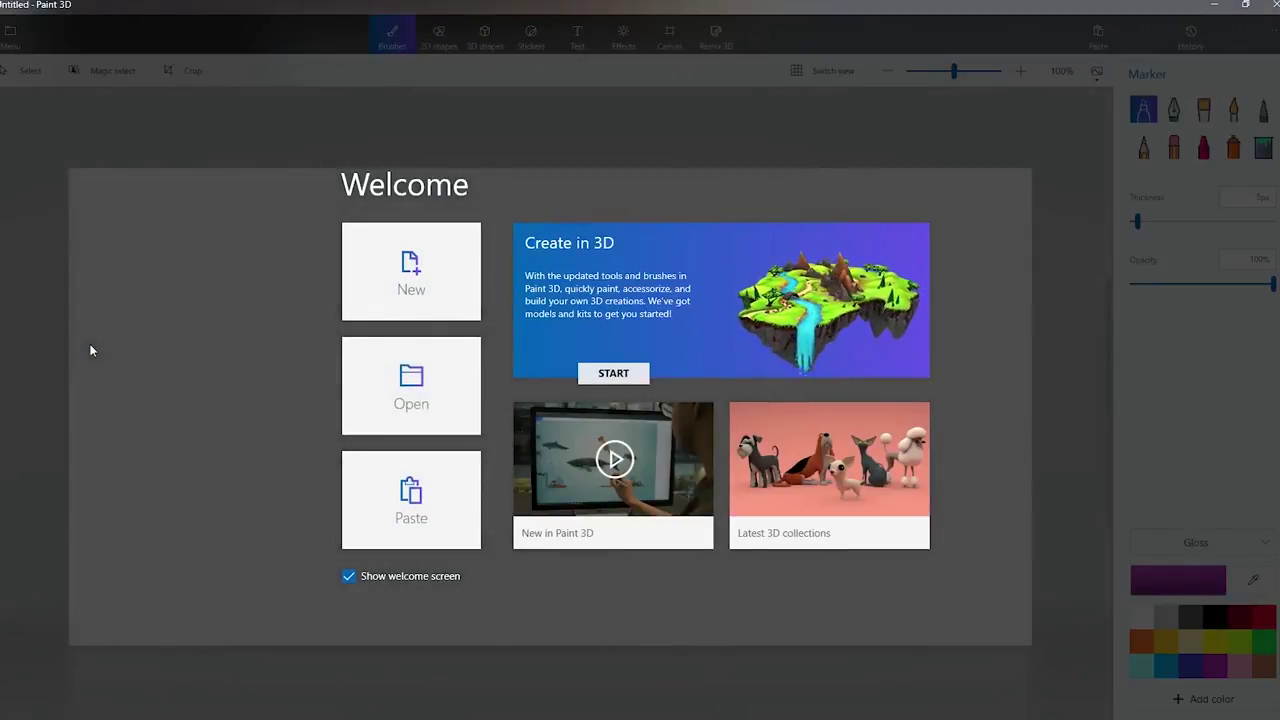
Start a new blank Paint 3D project and pick the Soft edge 3D doodle tool
left_click(404, 271)
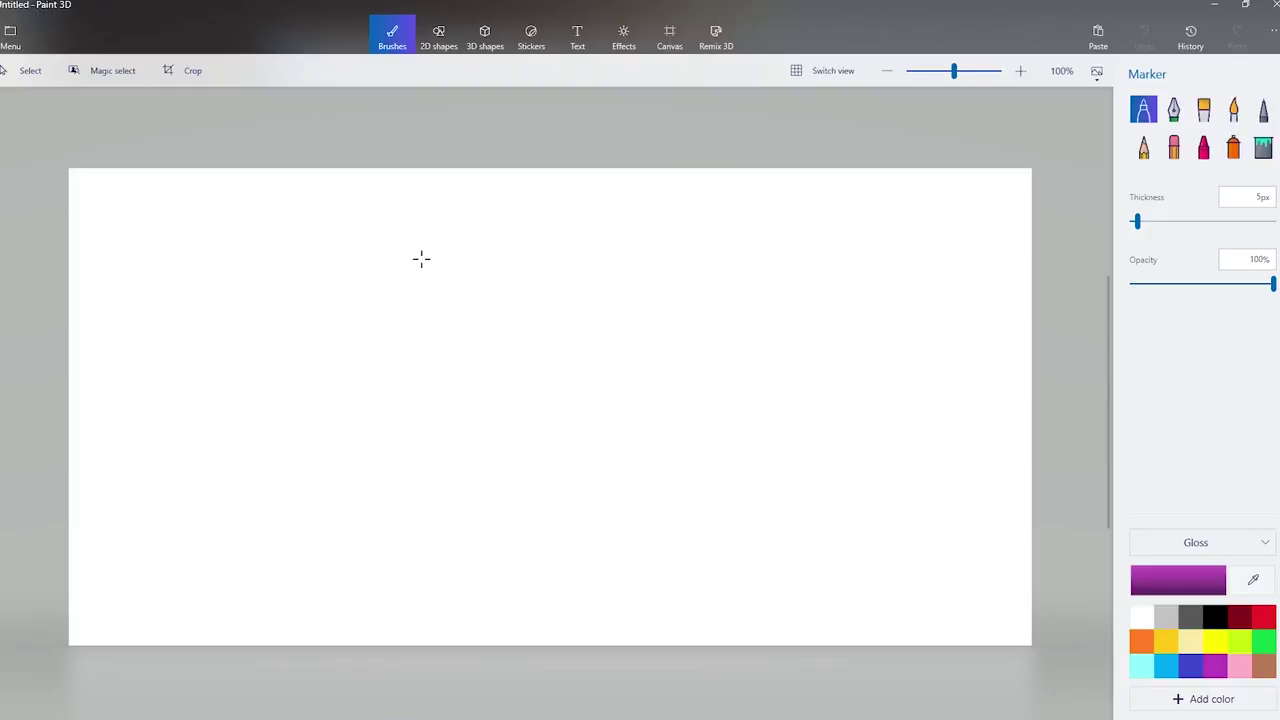
left_click(490, 40)
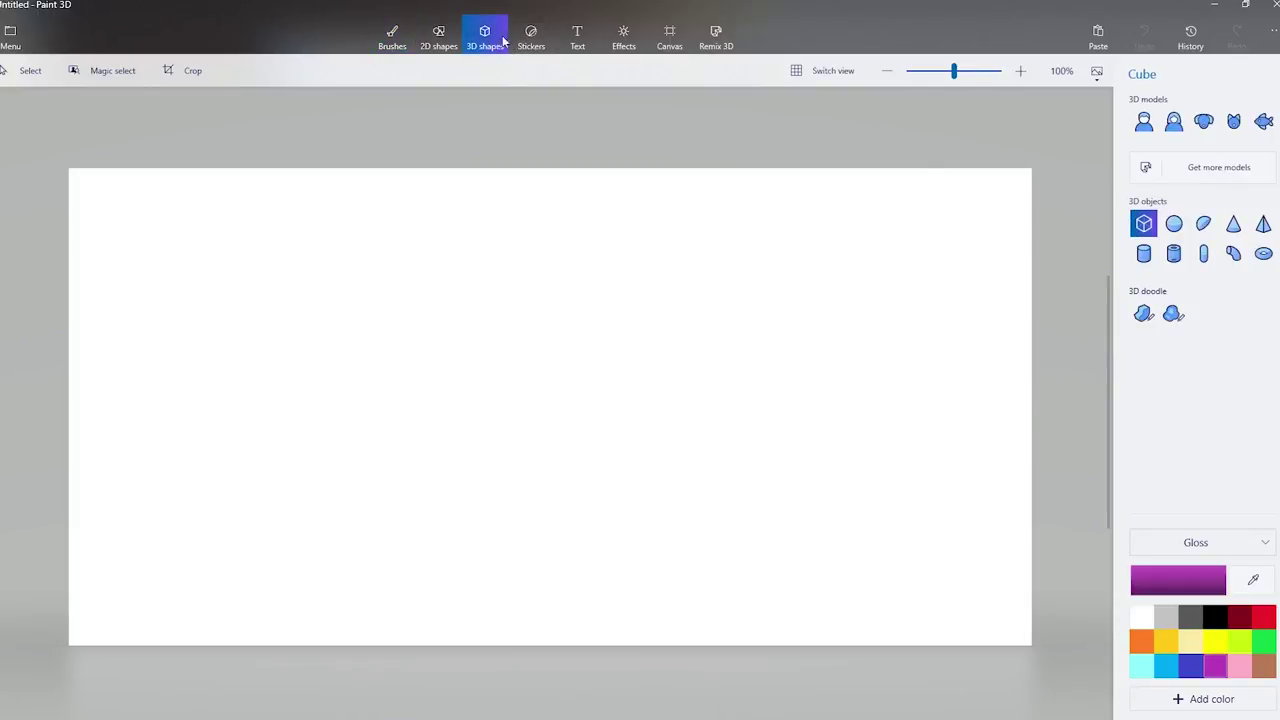
left_click(1171, 316)
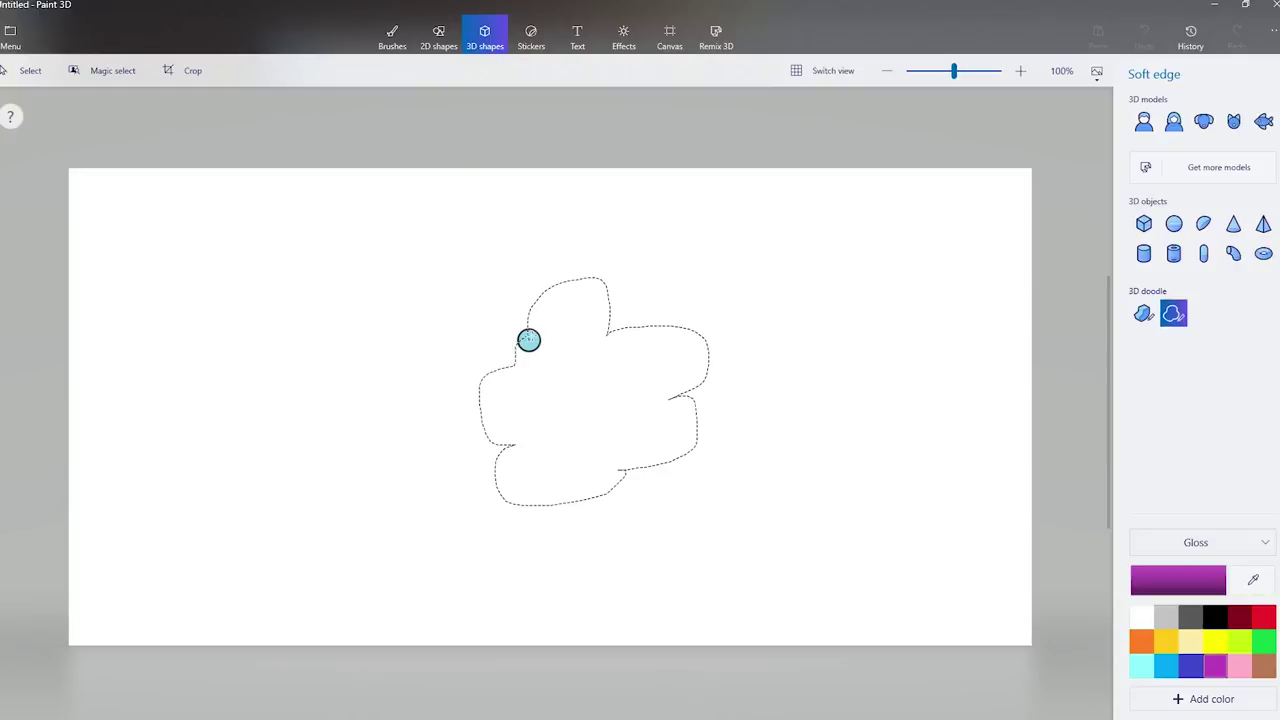
Draw a closed purple soft-edge blob and tilt and spin it slightly
left_click_drag(528, 340, 529, 339)
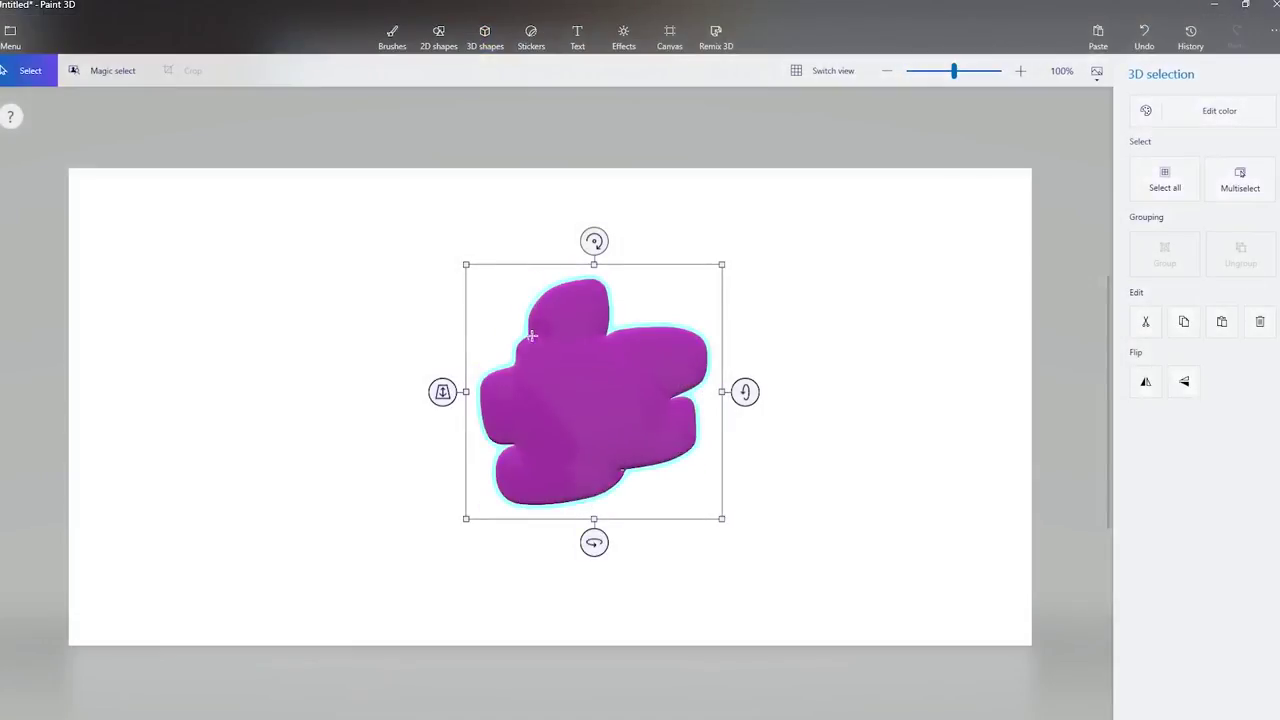
mouse_move(744, 391)
left_mouse_down()
mouse_move(746, 463)
mouse_move(742, 391)
left_mouse_up()
mouse_move(596, 545)
left_mouse_down()
mouse_move(837, 543)
mouse_move(595, 541)
left_mouse_up()
Export the purple blob in 3D - FBX format as a file named 'weird'
left_click(10, 36)
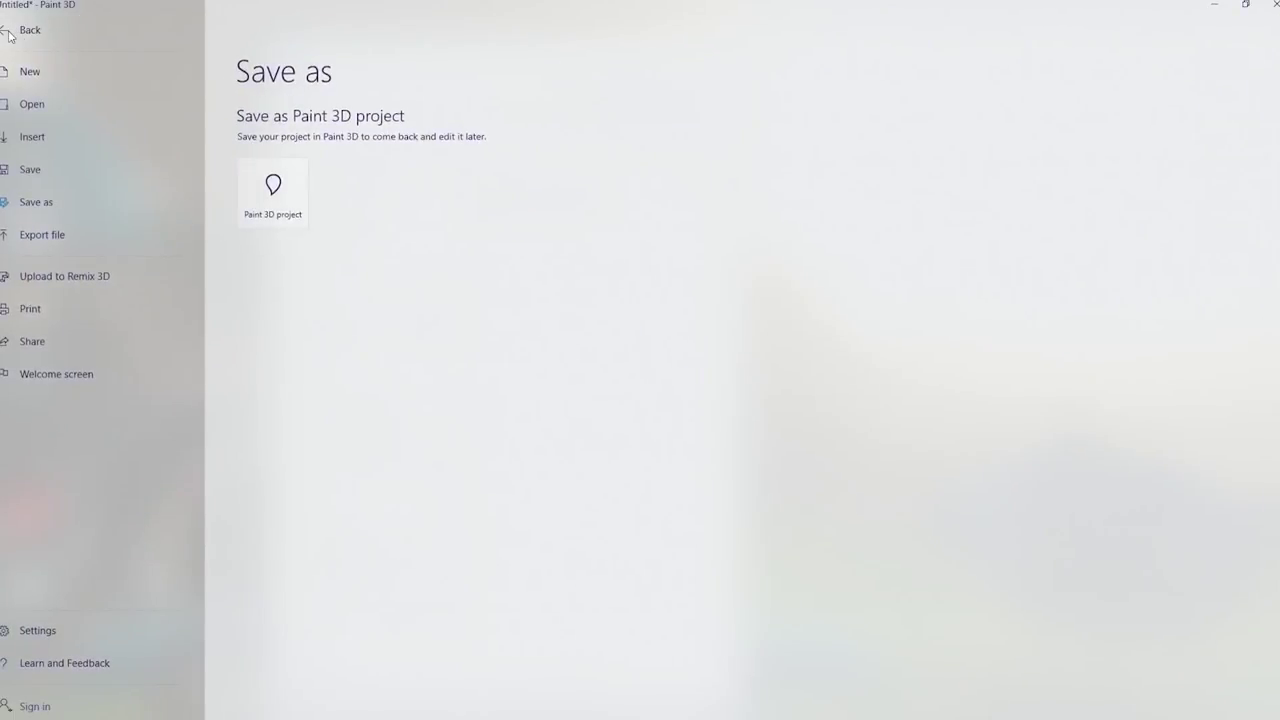
left_click(32, 236)
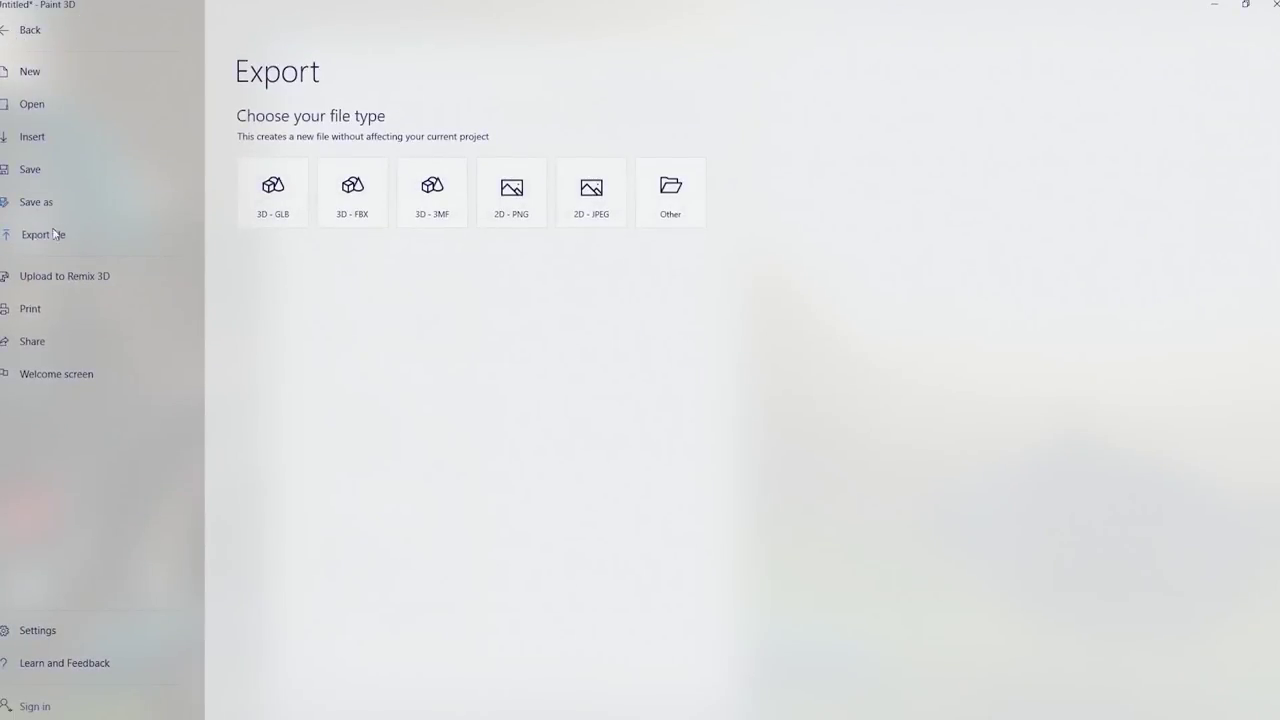
left_click(352, 195)
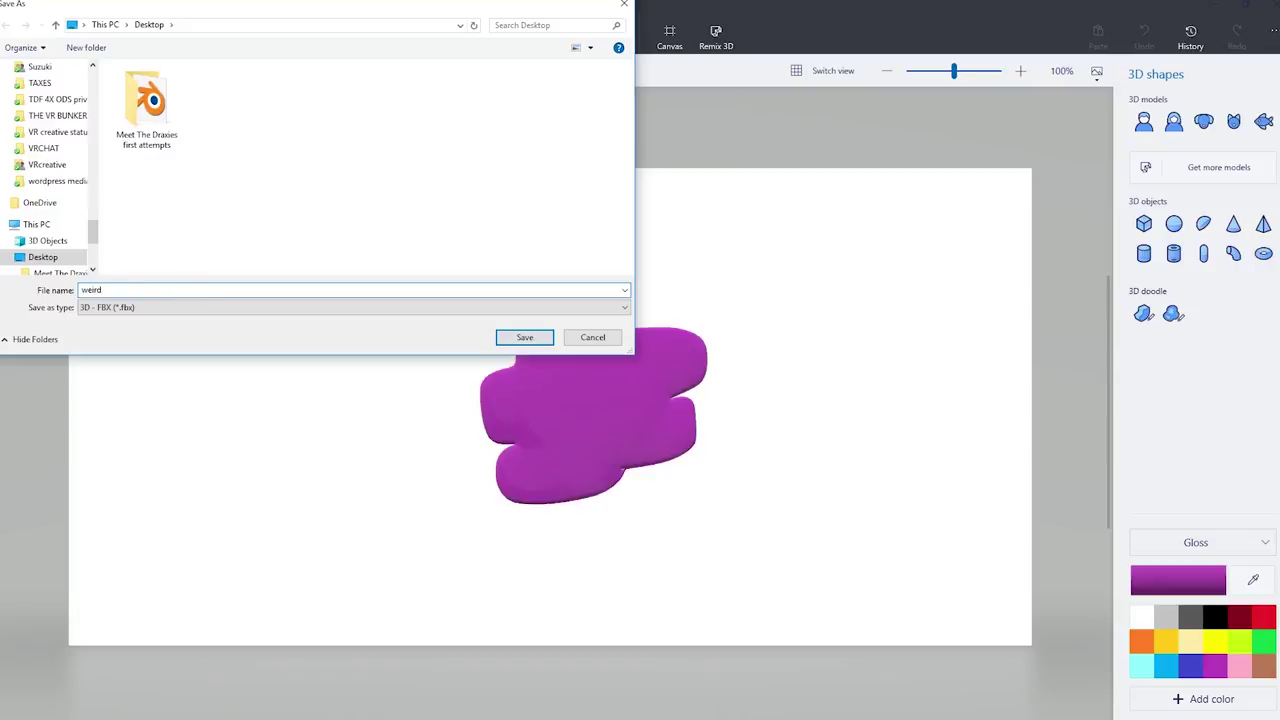
key("Return")
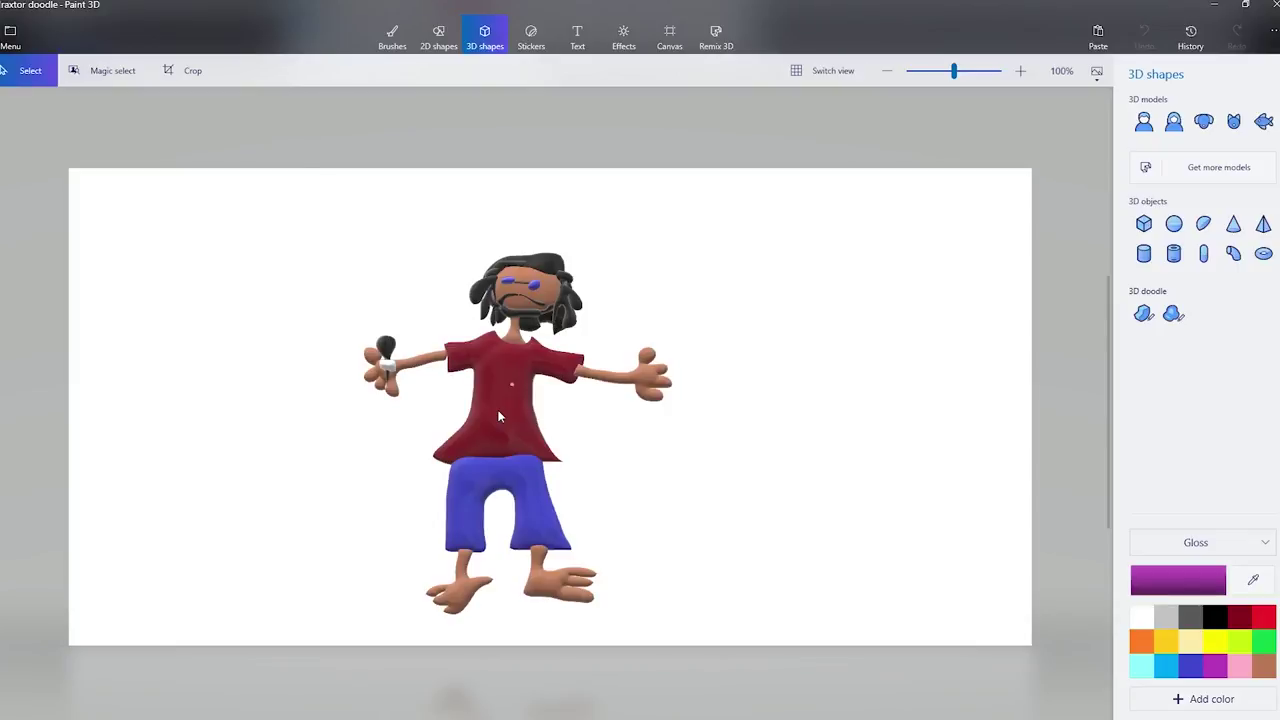
Select the whole character, spin it slightly and shift it to the right
left_click(500, 416)
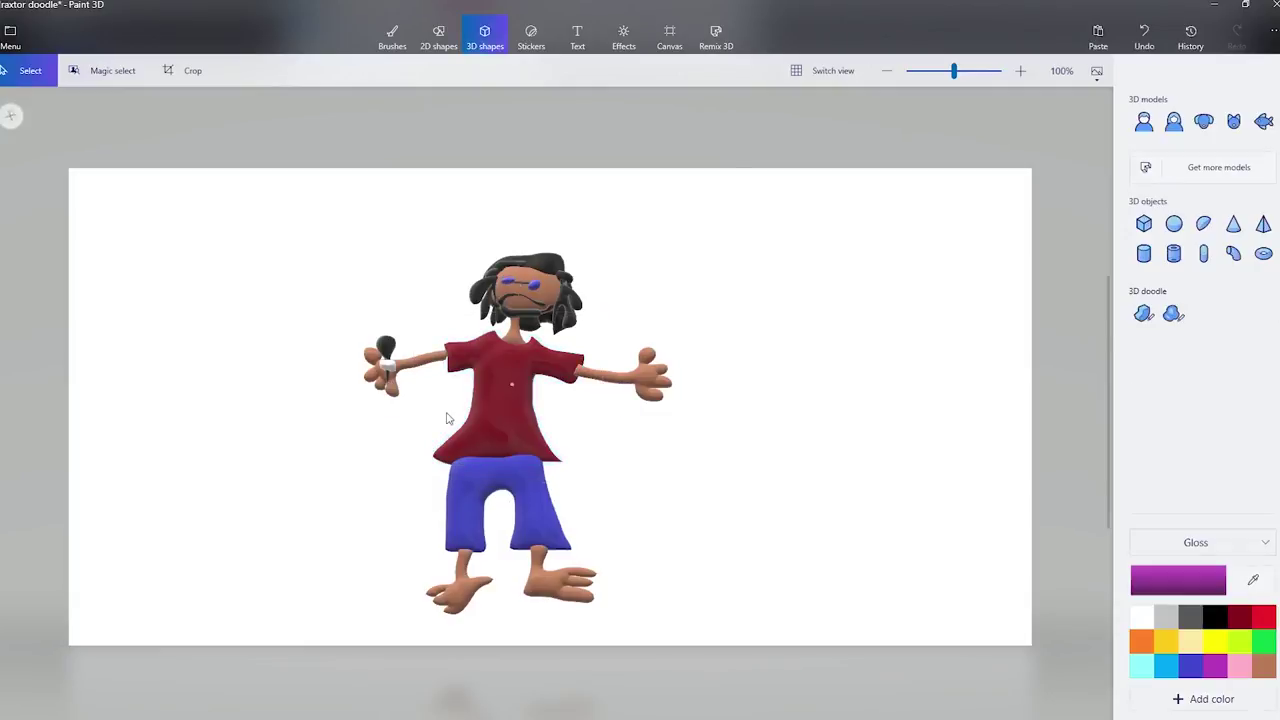
key("ctrl+a")
left_click_drag(519, 654, 537, 634)
left_click_drag(514, 410, 597, 393)
left_click(877, 358)
Pull the character's right arm away from the torso and turn it about its axis
left_click(749, 367)
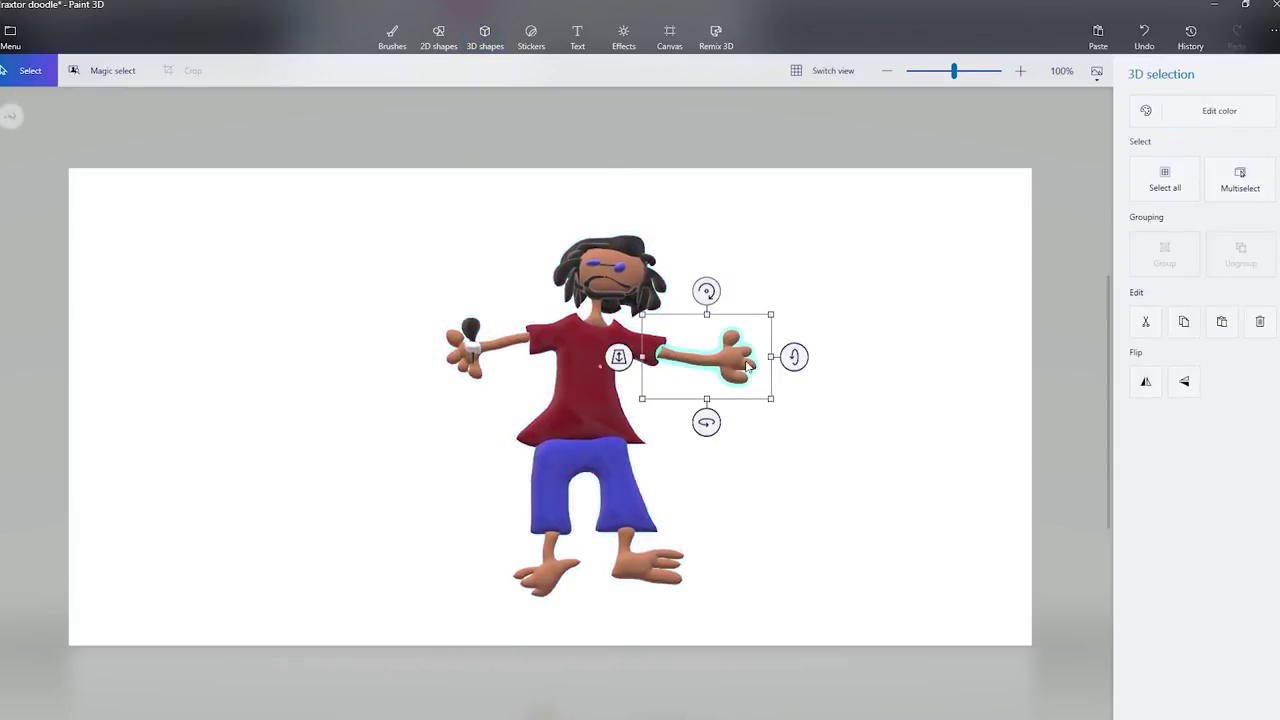
left_click_drag(735, 361, 798, 374)
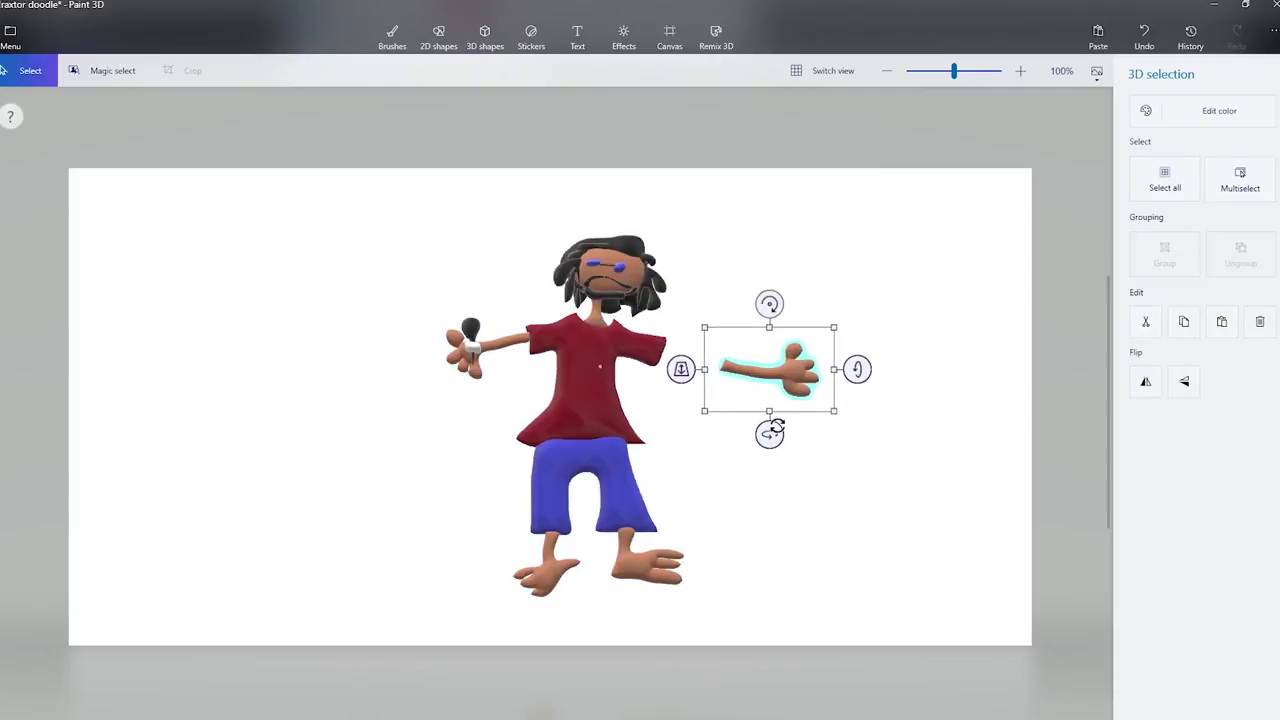
mouse_move(766, 437)
left_mouse_down()
mouse_move(840, 431)
mouse_move(749, 431)
mouse_move(789, 432)
mouse_move(768, 432)
left_mouse_up()
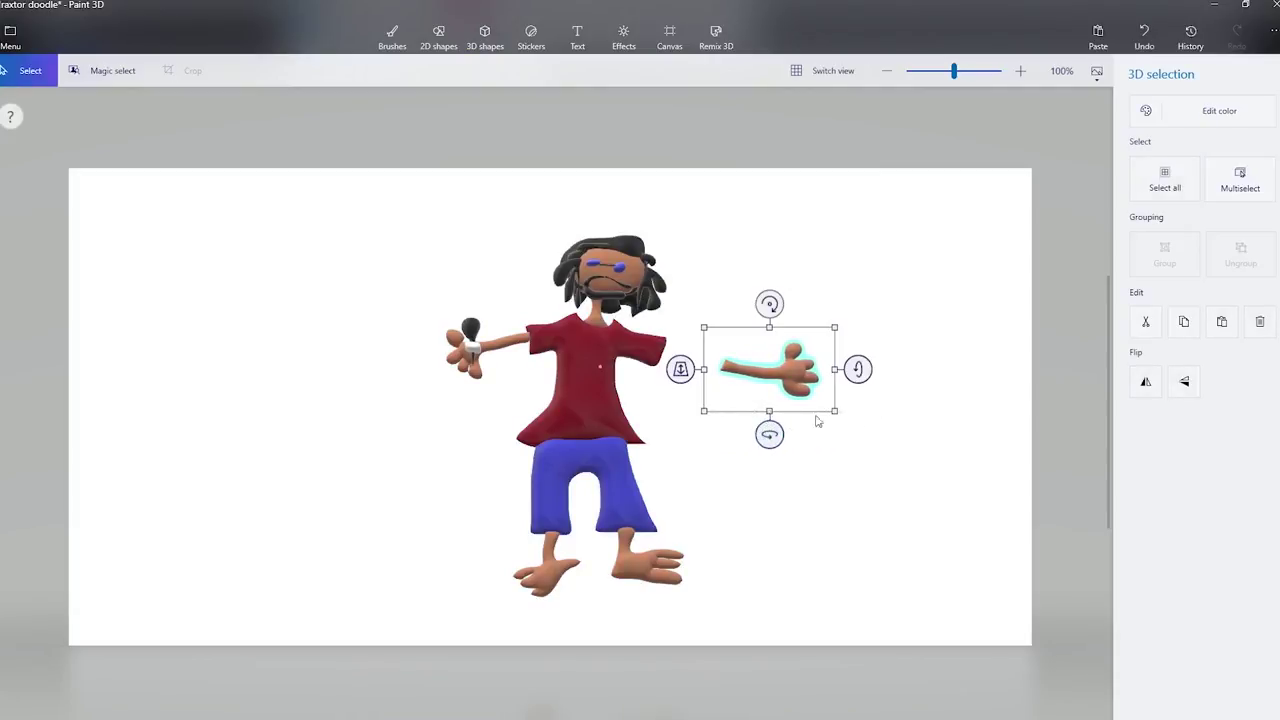
Duplicate the arm, move the copy below it, then widen, thicken, rotate and stretch it
key("ctrl+c")
key("ctrl+v")
left_click_drag(805, 389, 809, 505)
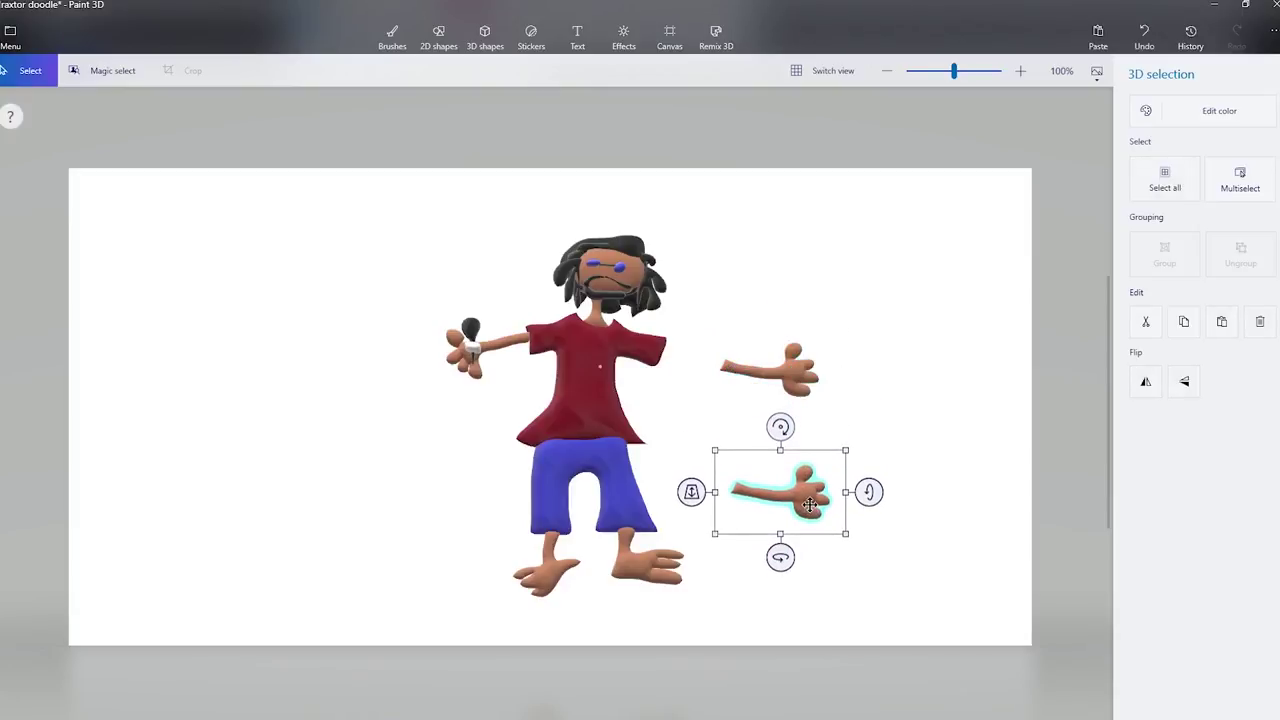
mouse_move(782, 451)
left_mouse_down()
mouse_move(780, 345)
mouse_move(780, 457)
left_mouse_up()
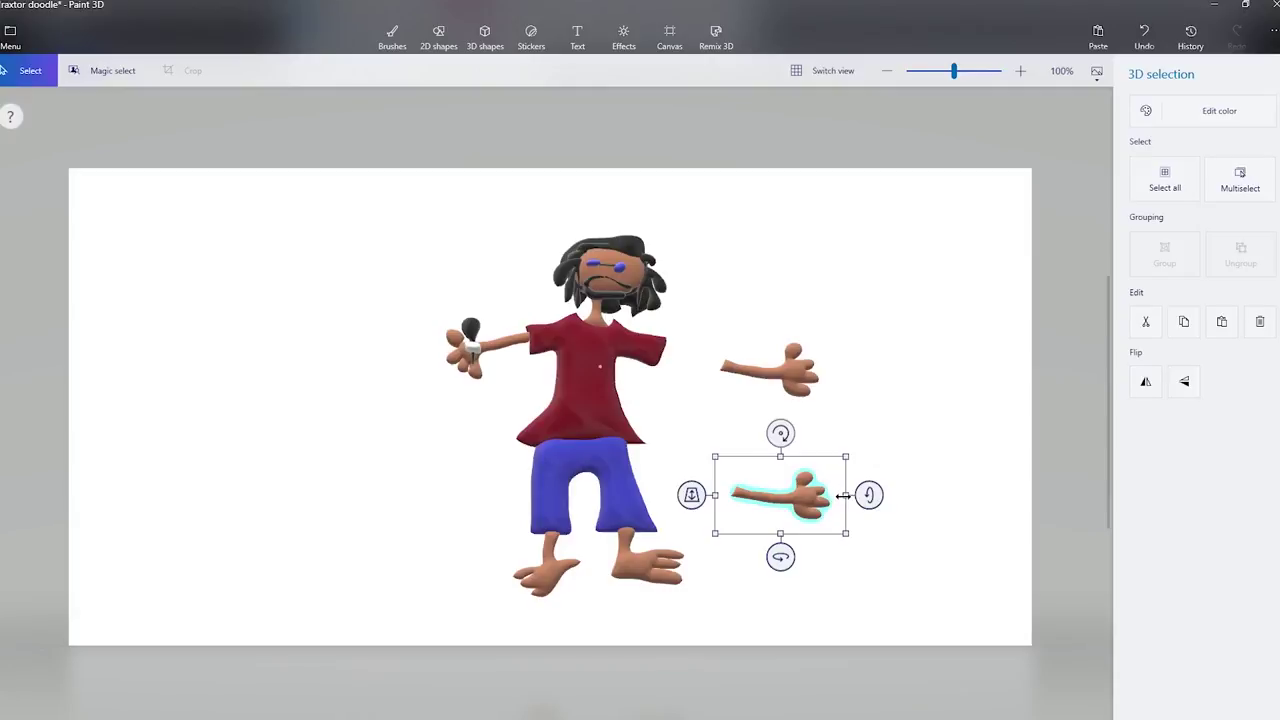
left_click_drag(843, 496, 934, 533)
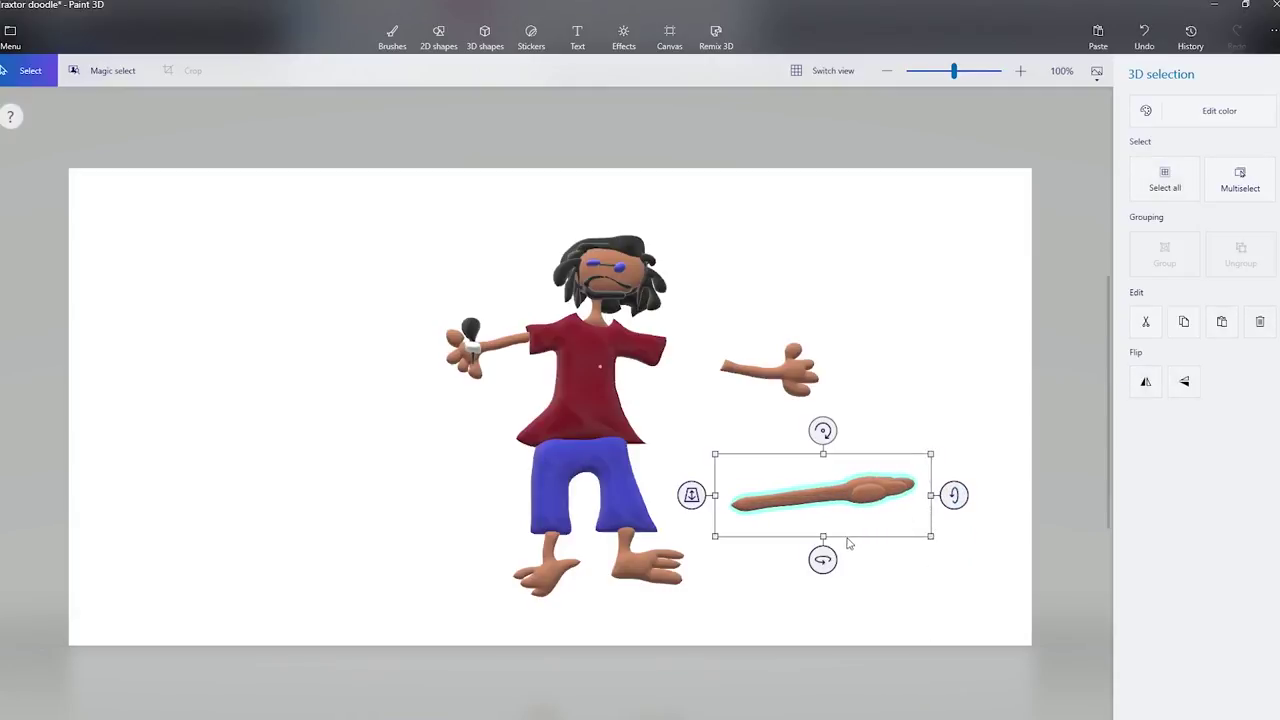
left_click_drag(825, 537, 812, 616)
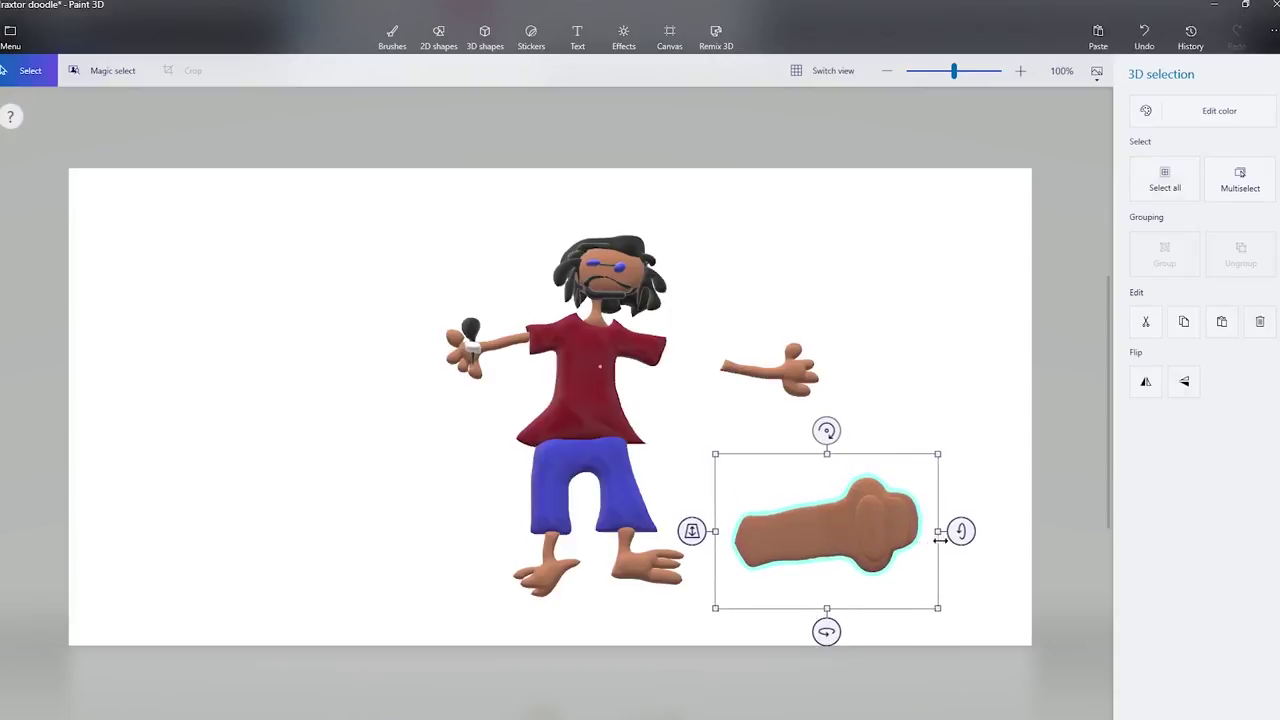
left_click_drag(960, 530, 952, 476)
left_click_drag(826, 483, 830, 400)
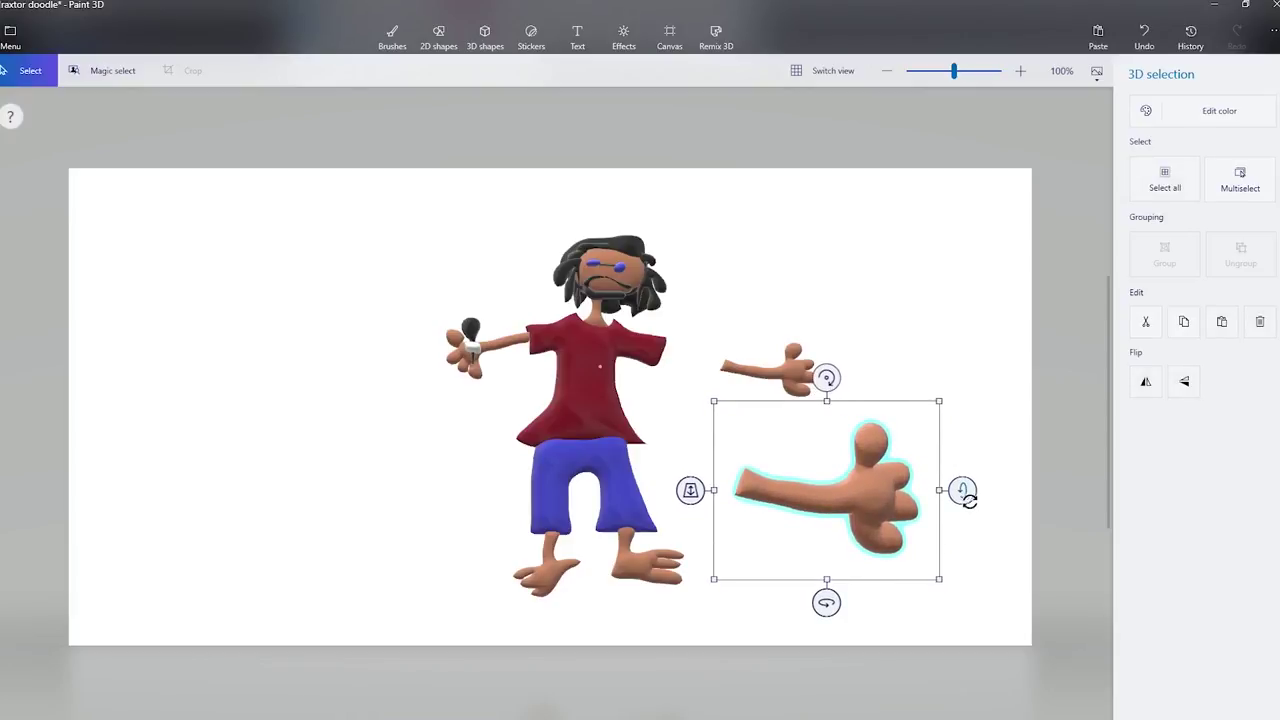
Pull one blue eye out of the face and move the shirt off the body to the left
left_click(591, 268)
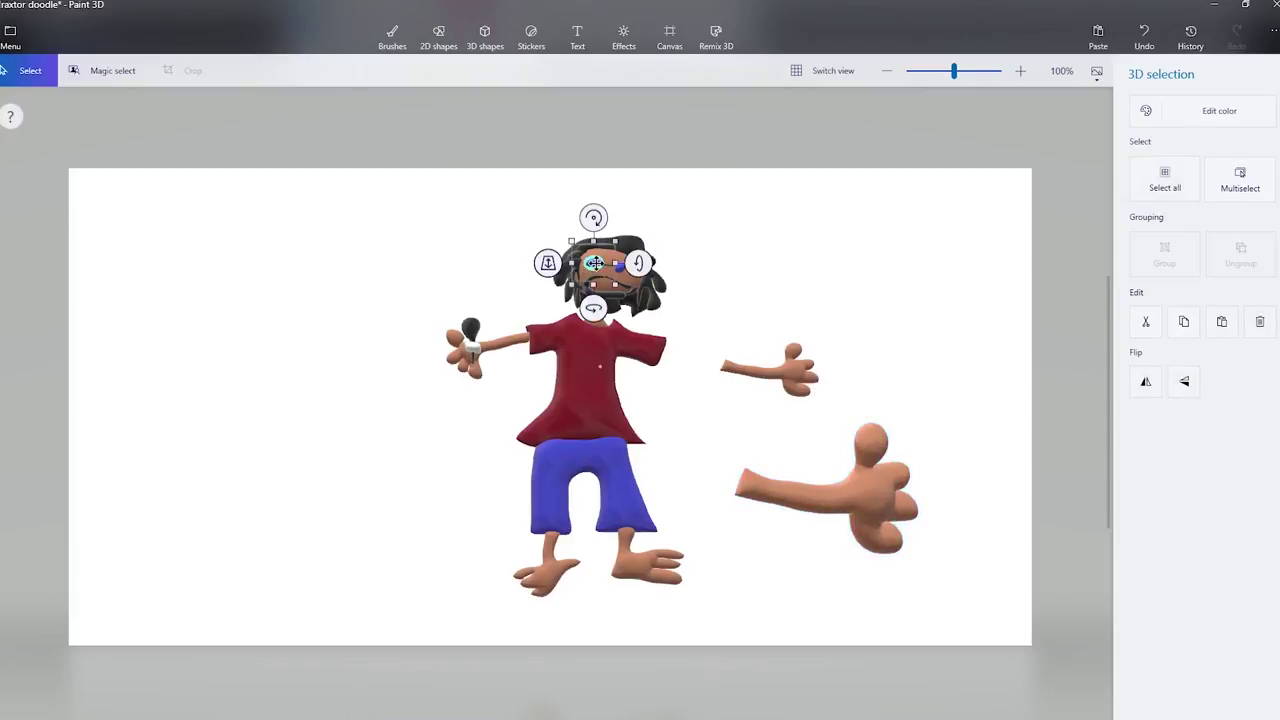
left_click_drag(591, 268, 397, 290)
left_click(580, 378)
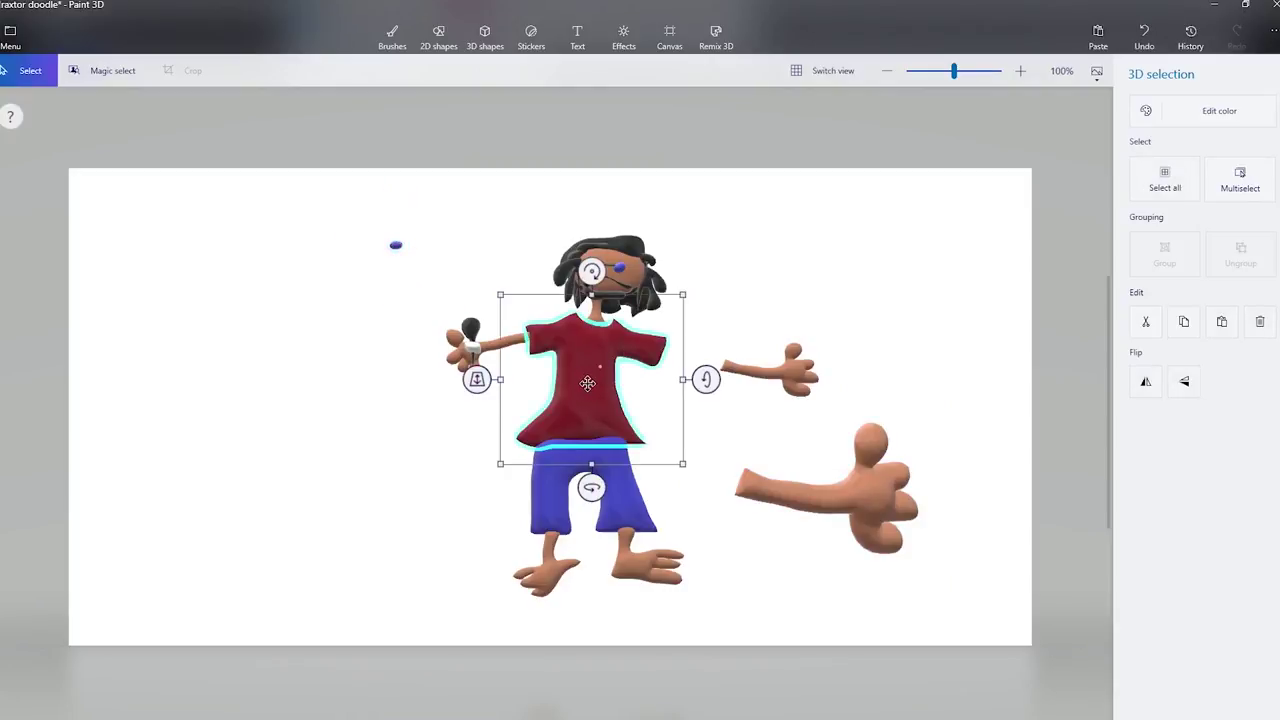
left_click_drag(580, 378, 413, 378)
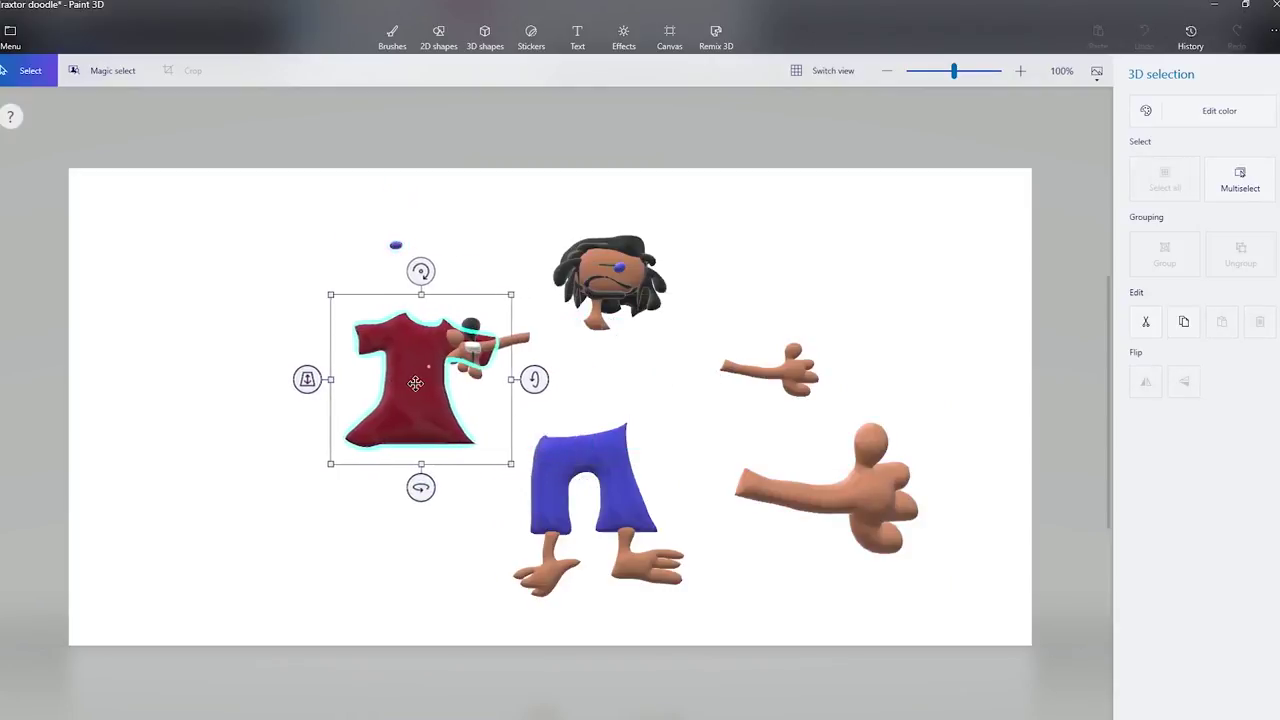
Clear the selection and switch to the Soft edge 3D doodle tool
left_click(755, 268)
left_click(807, 278)
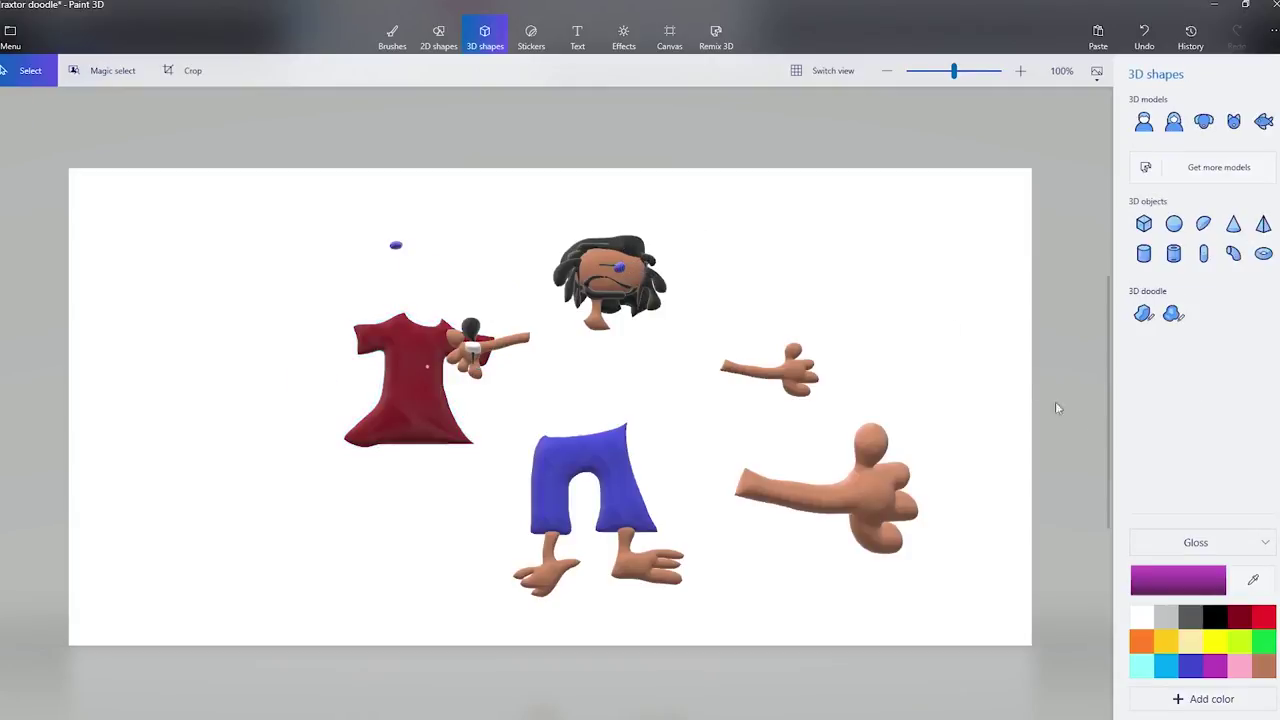
left_click(1175, 315)
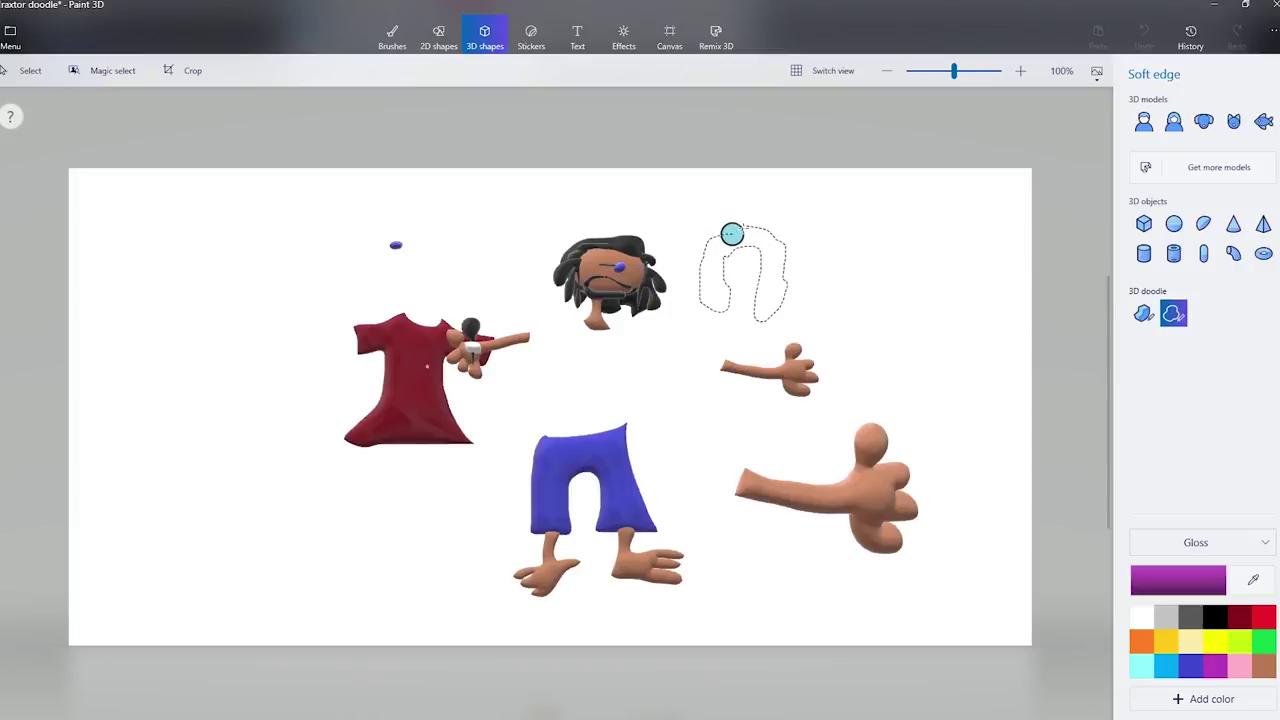
Close the purple soft-edge outline and place the shape over the character's head
left_click(732, 234)
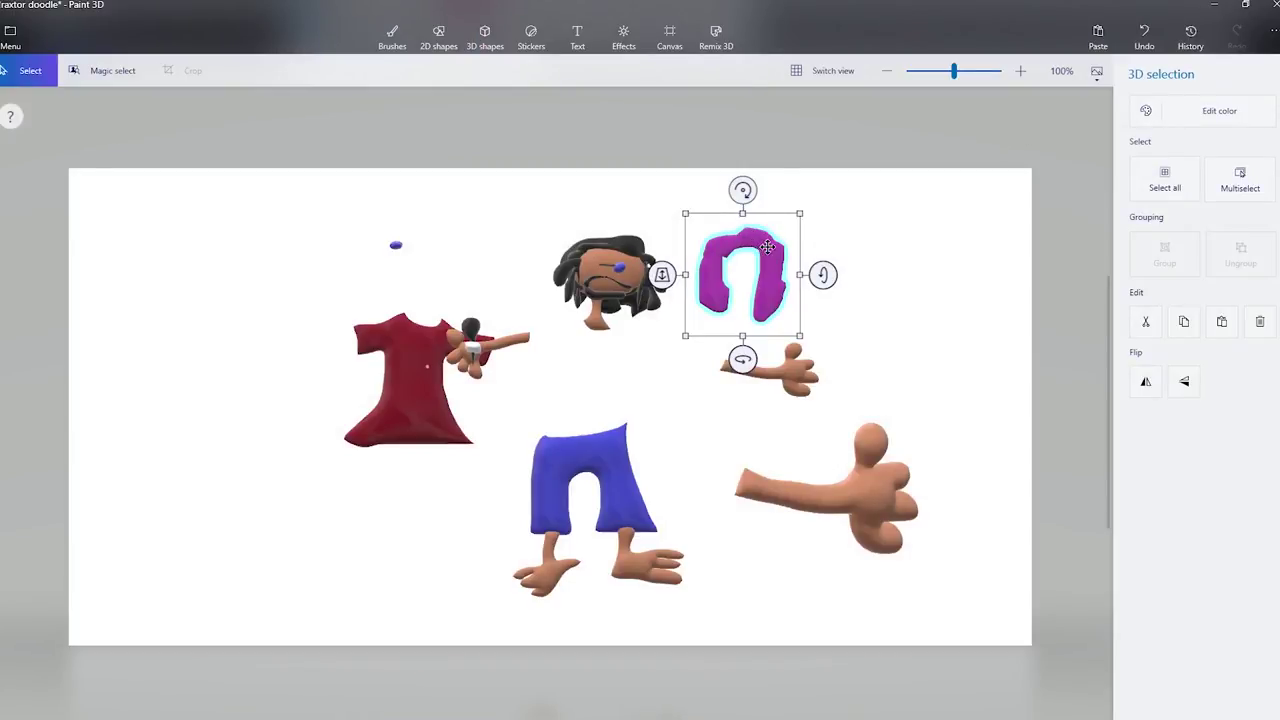
left_click_drag(767, 247, 631, 247)
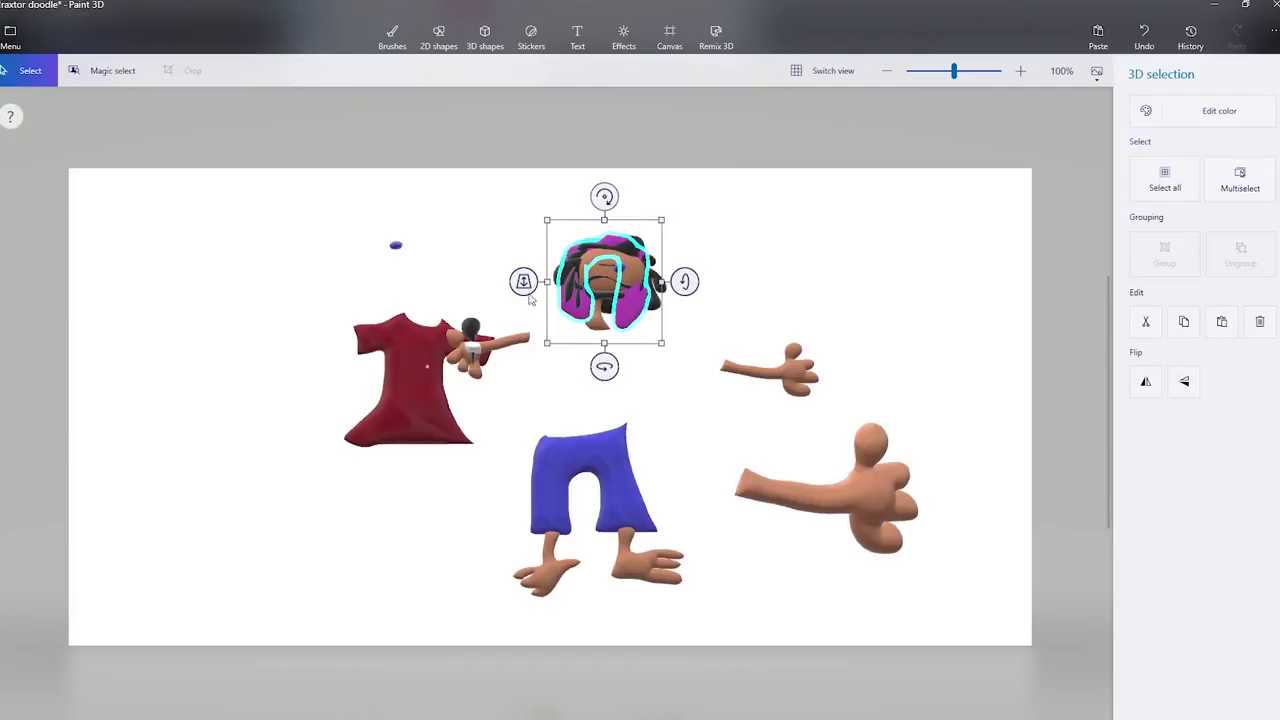
mouse_move(523, 281)
left_mouse_down()
mouse_move(520, 303)
mouse_move(523, 283)
left_mouse_up()
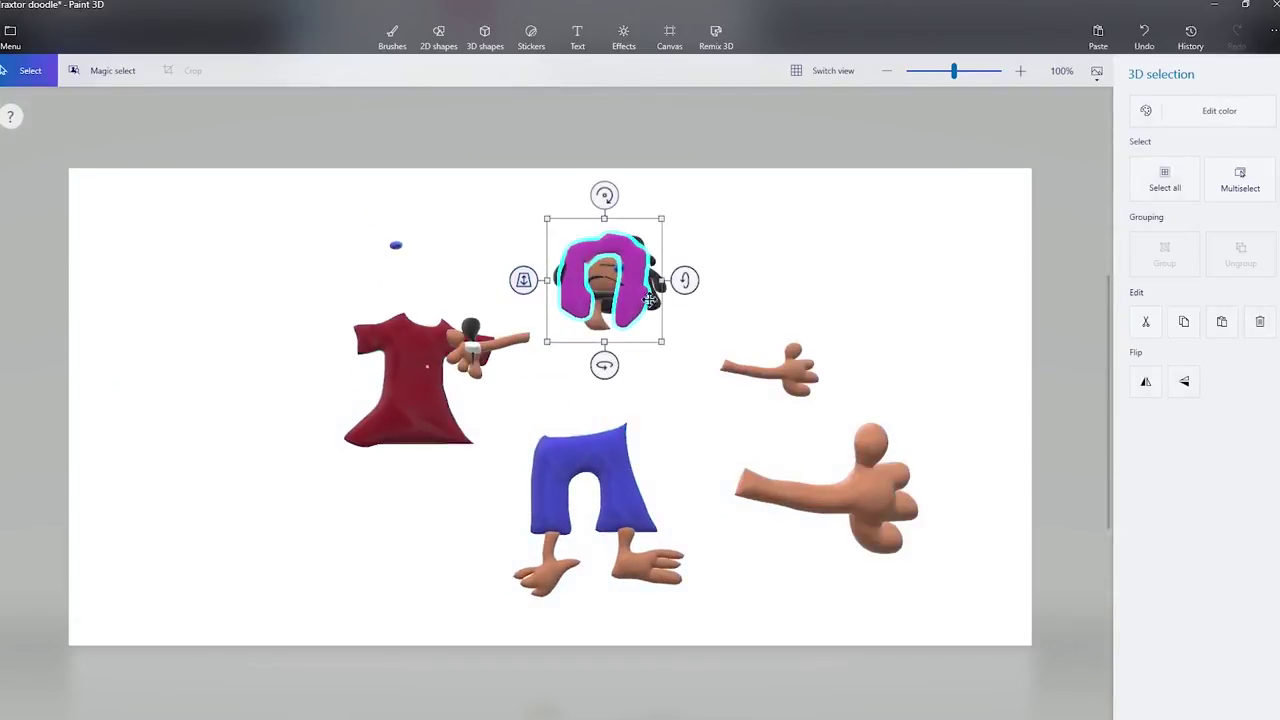
Stretch the hair piece wider on both sides, shift it slightly right, and zoom to 125%
left_click_drag(661, 280, 686, 278)
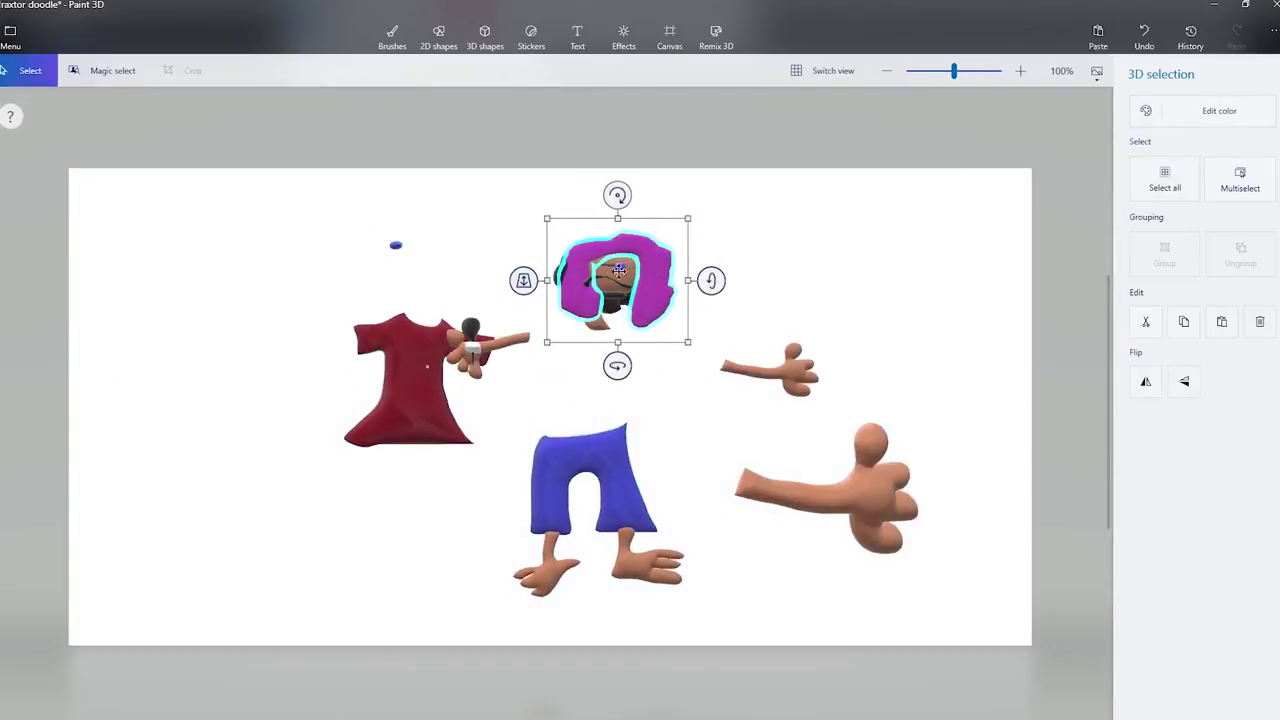
mouse_move(547, 280)
left_mouse_down()
mouse_move(508, 280)
mouse_move(527, 280)
left_mouse_up()
left_click_drag(626, 241, 630, 243)
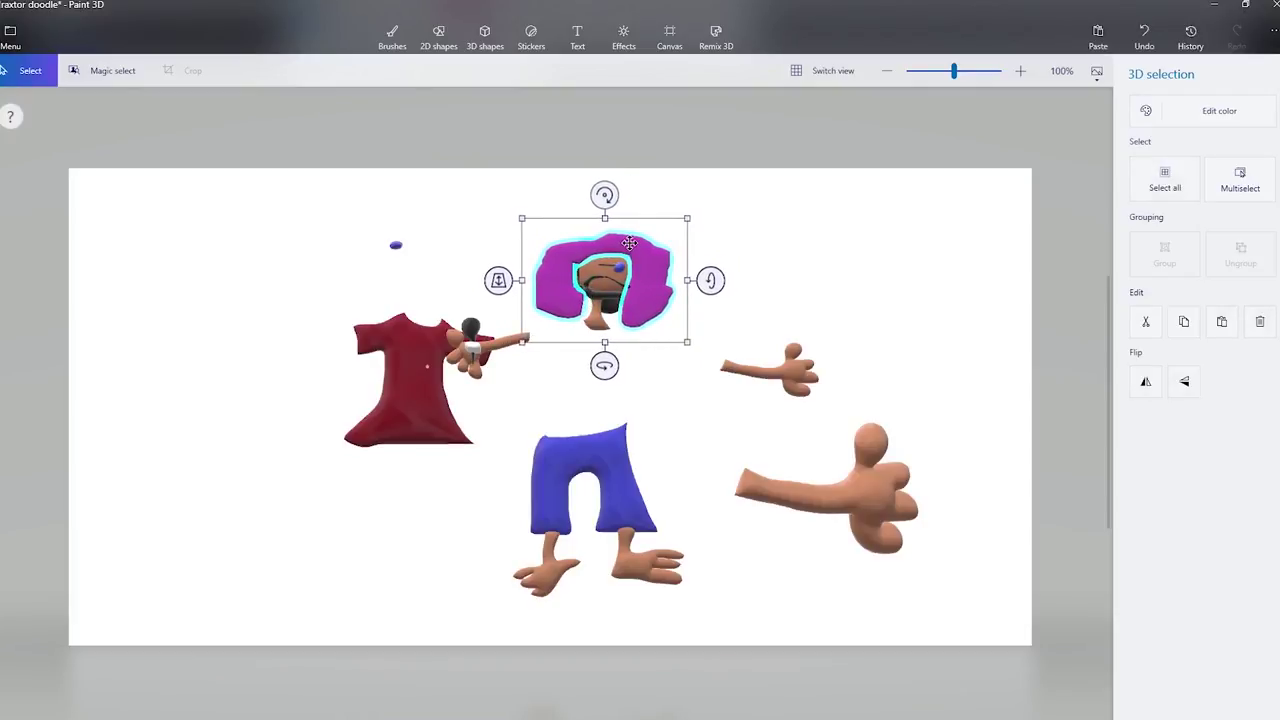
scroll(636, 289, "up", 1)
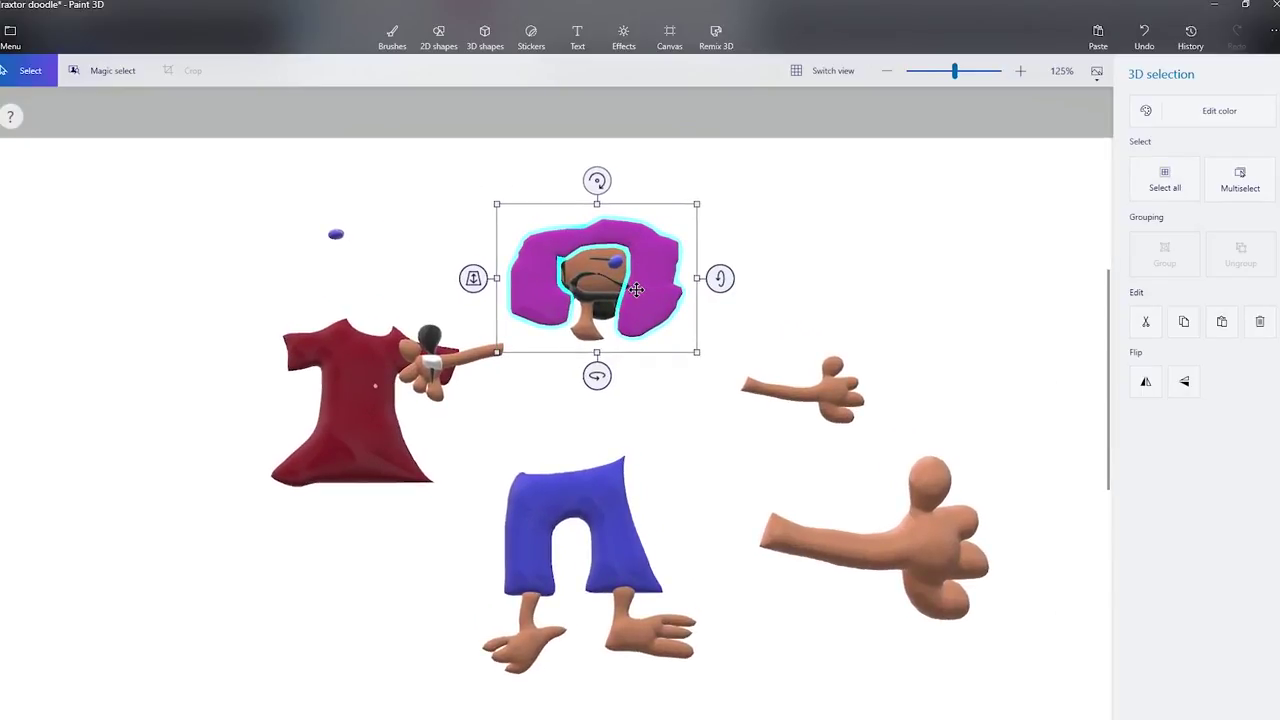
key("alt+Tab")
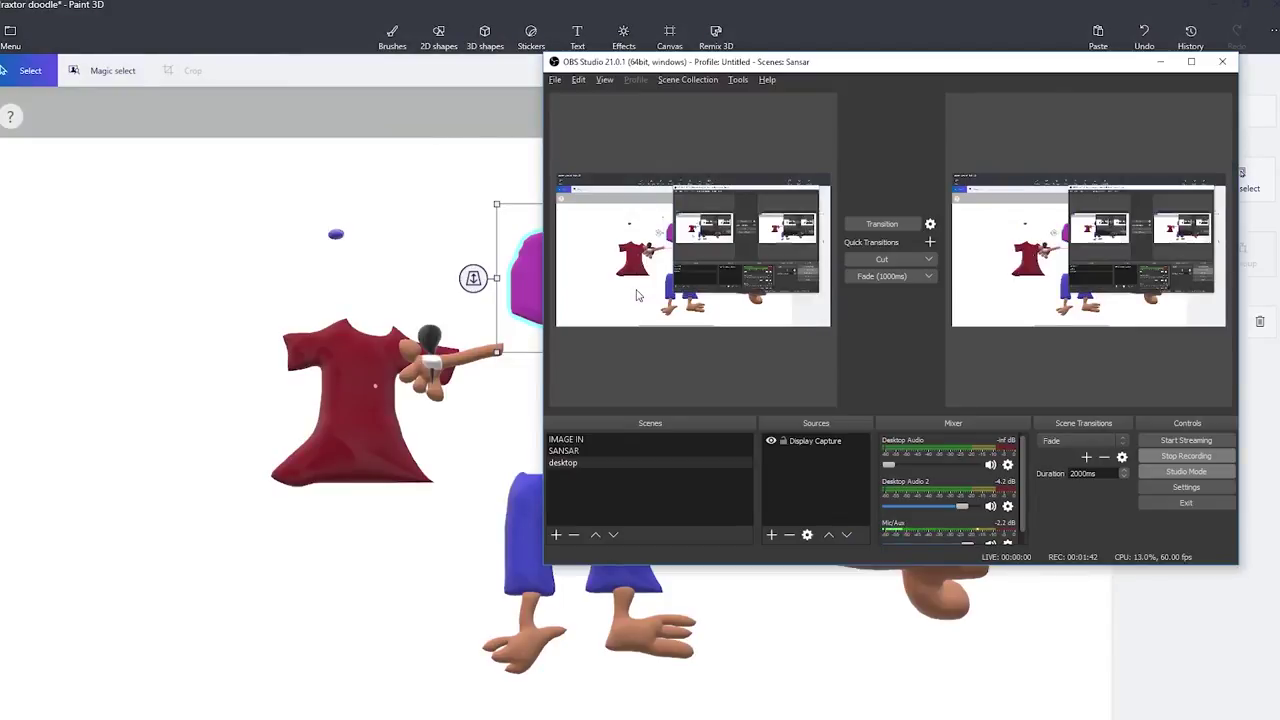
key("alt+Tab")
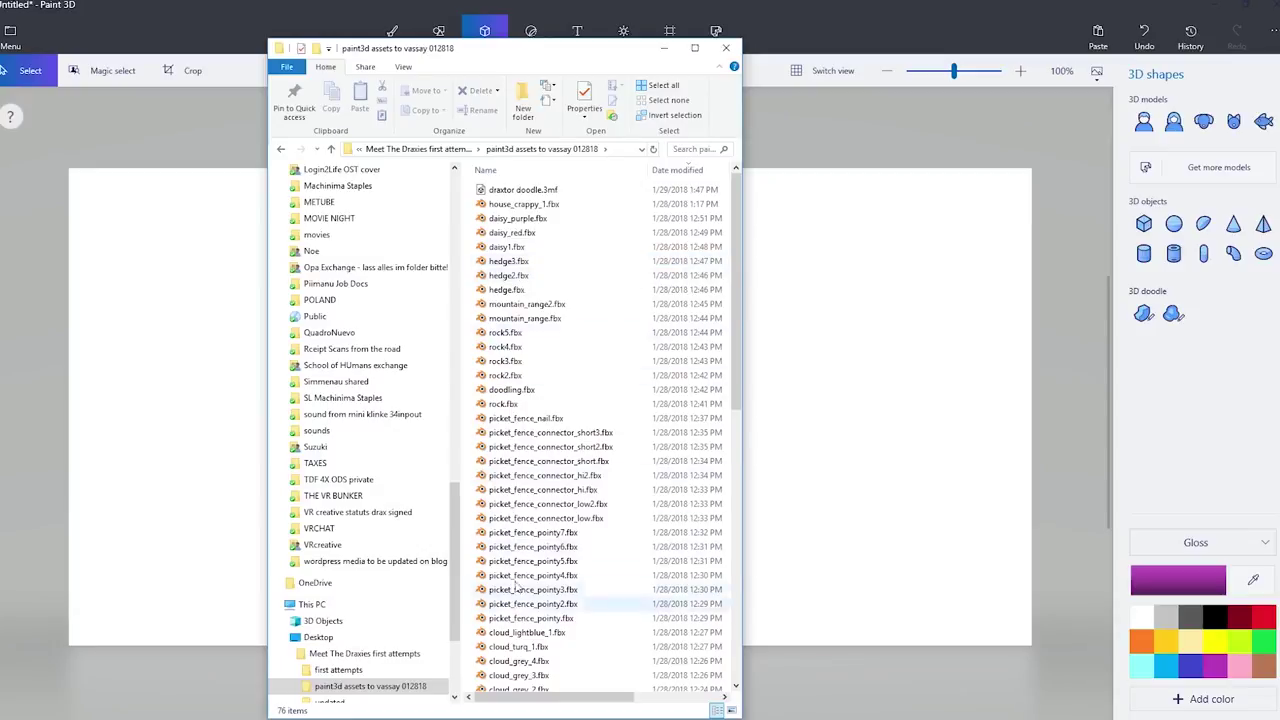
Open tree_bushy.fbx with Edit with Paint 3D, discarding the unsaved drawing
scroll(530, 425, "down", 8)
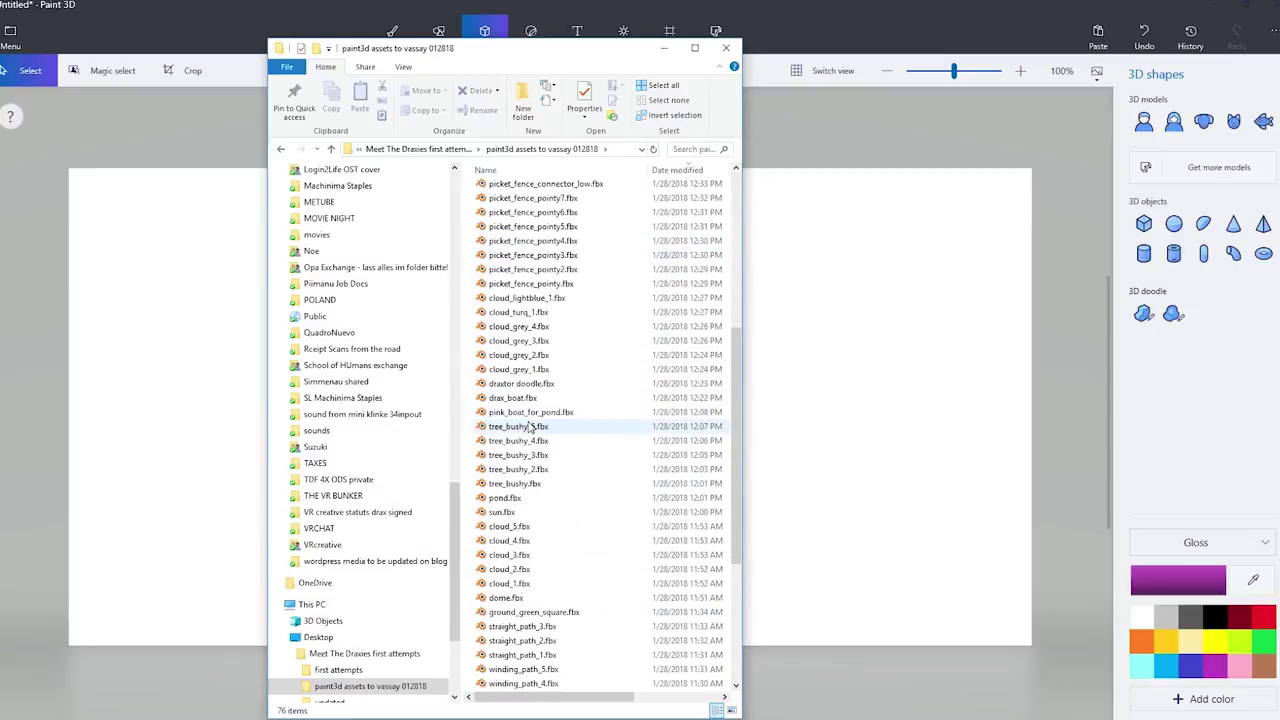
left_click(512, 485)
right_click(512, 488)
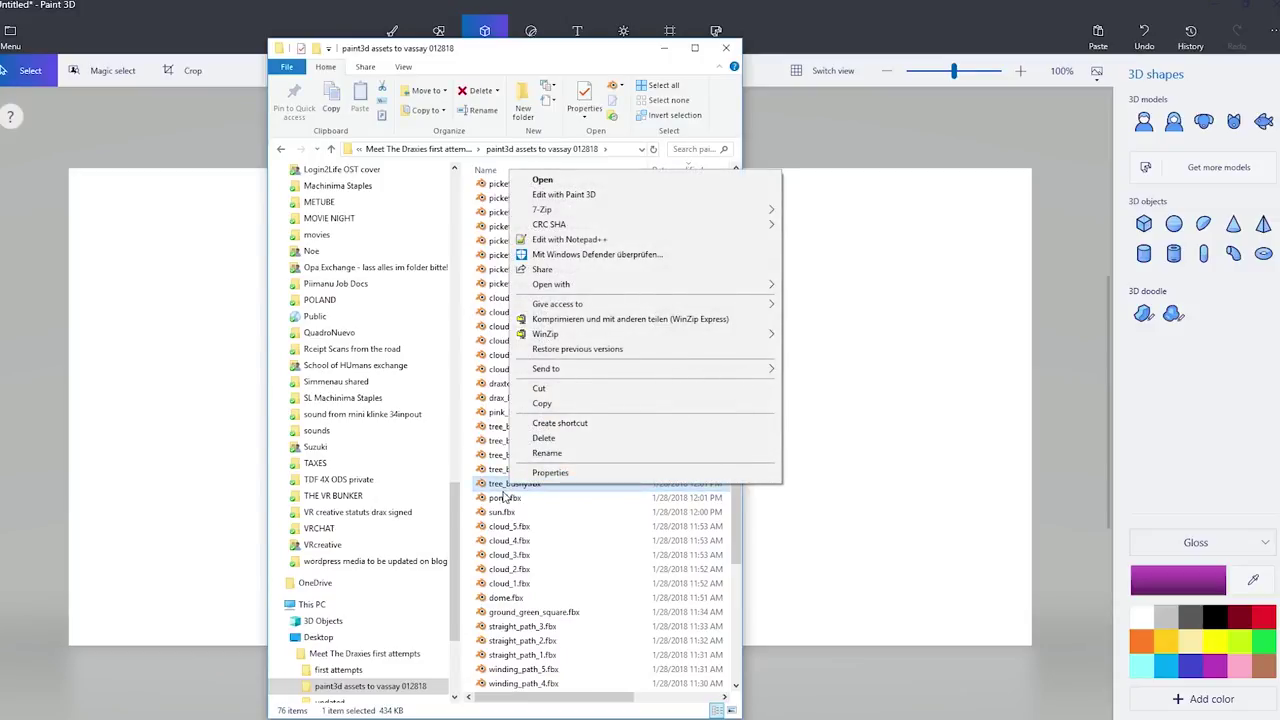
left_click(558, 198)
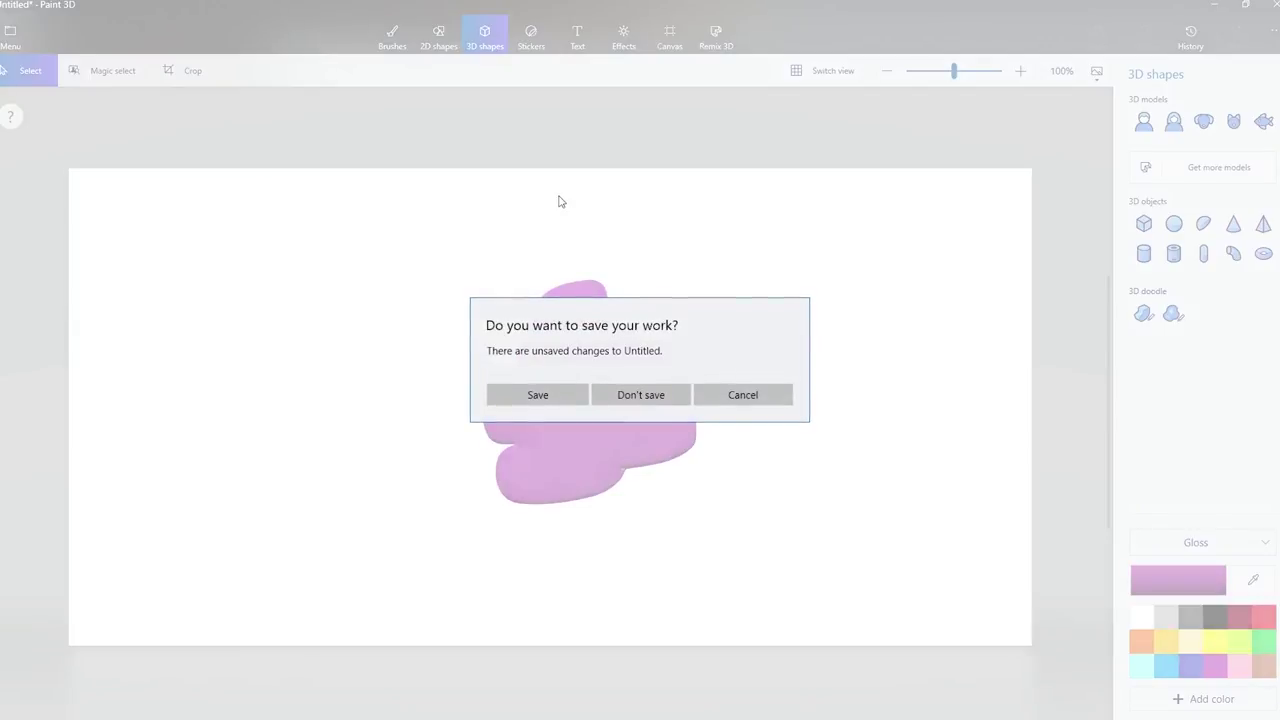
left_click(628, 395)
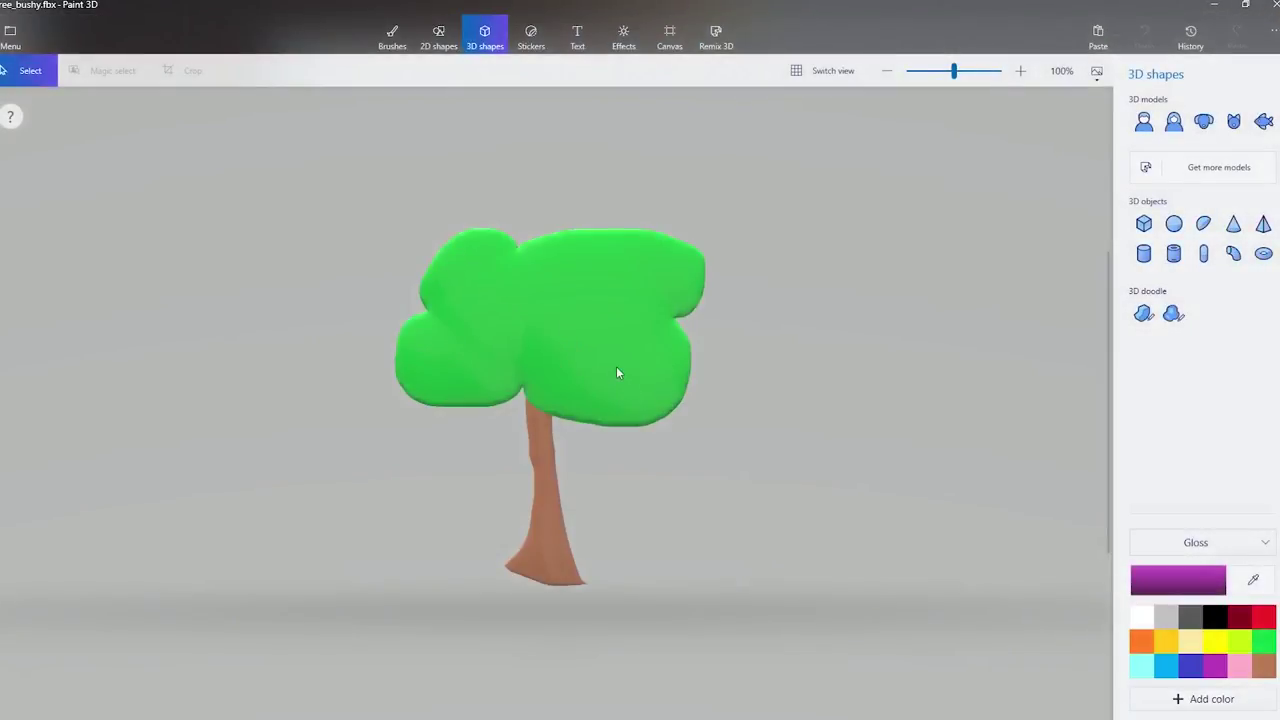
Select the tree model and turn it around its vertical axis
left_click(617, 373)
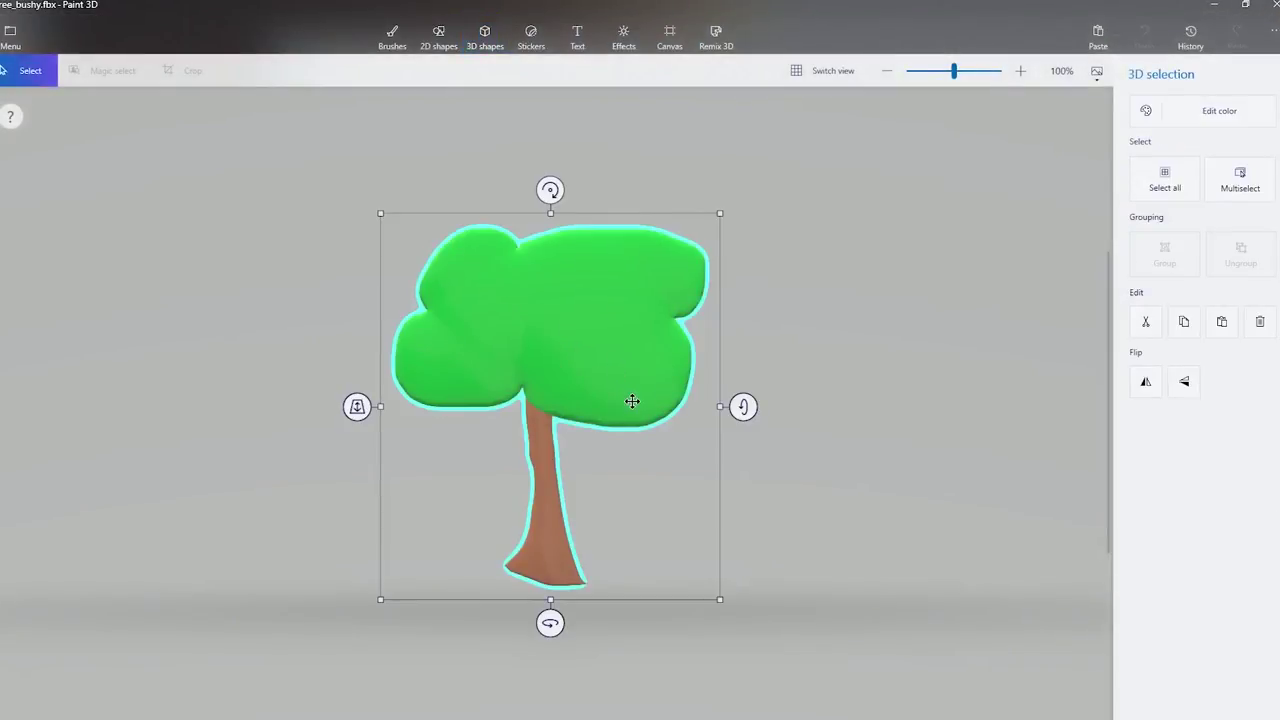
left_click(530, 498)
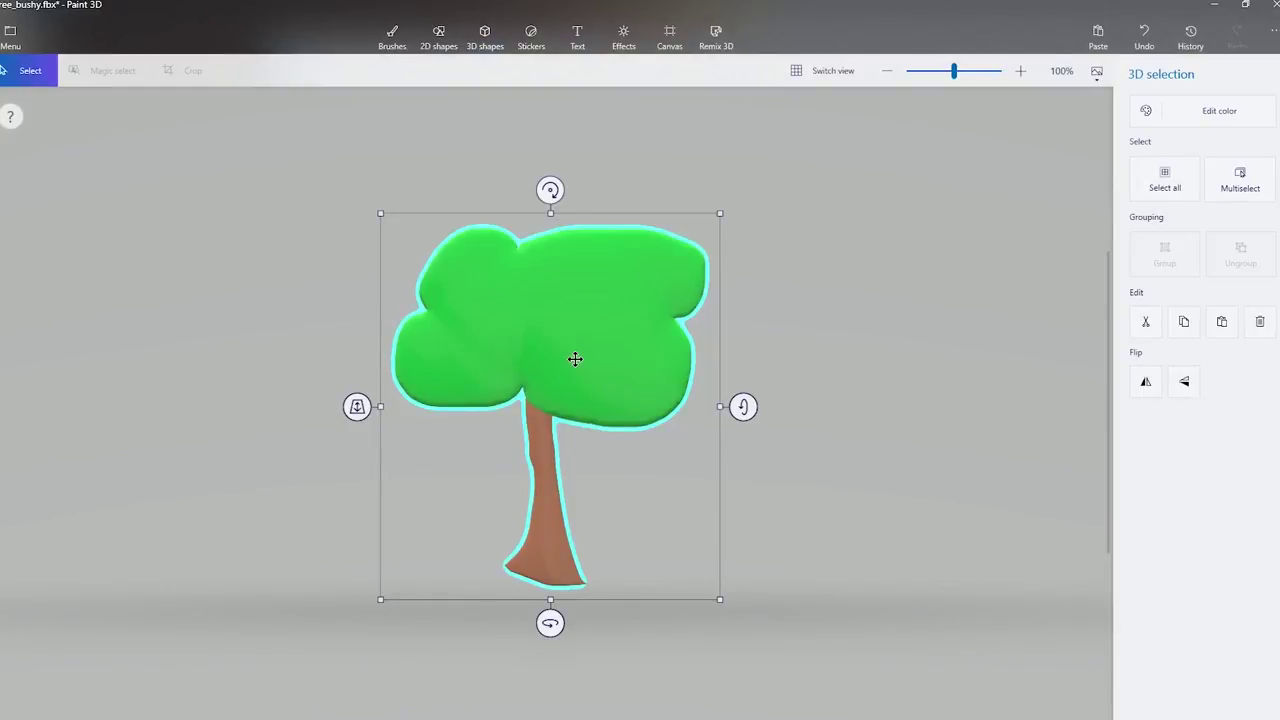
left_click_drag(743, 407, 706, 420)
mouse_move(550, 625)
left_mouse_down()
mouse_move(891, 620)
mouse_move(502, 622)
mouse_move(564, 620)
left_mouse_up()
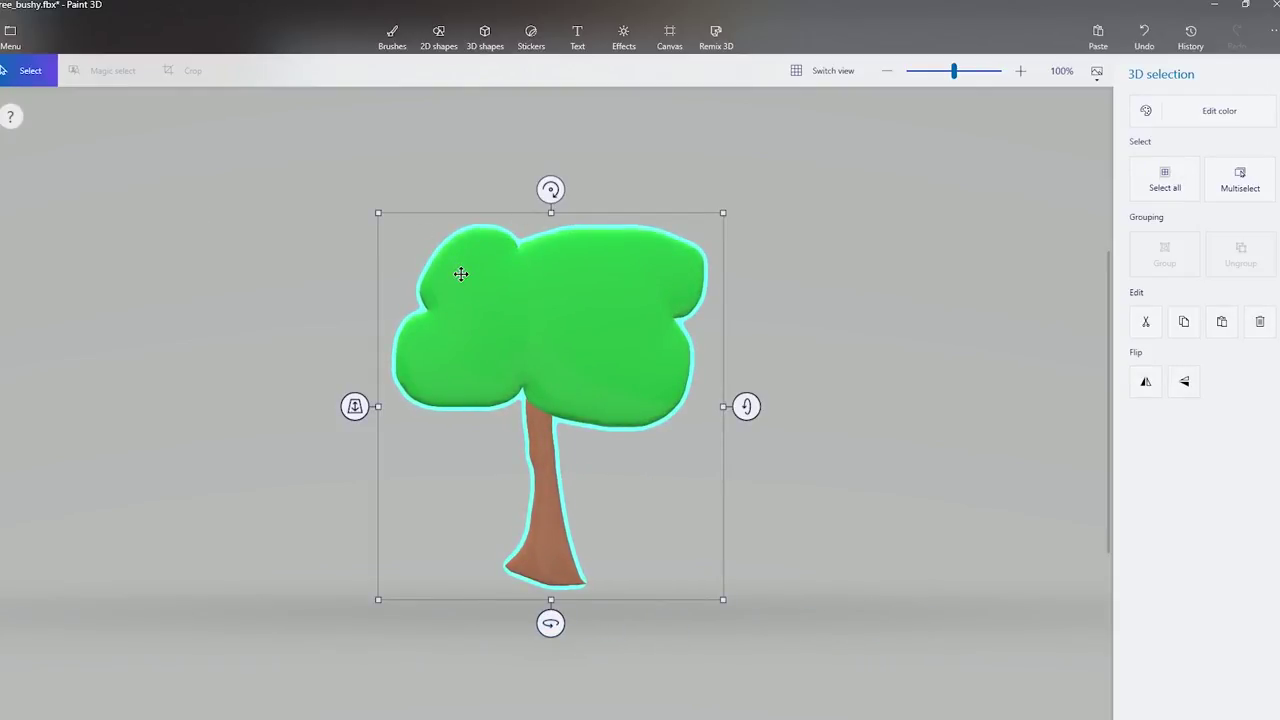
left_click(9, 33)
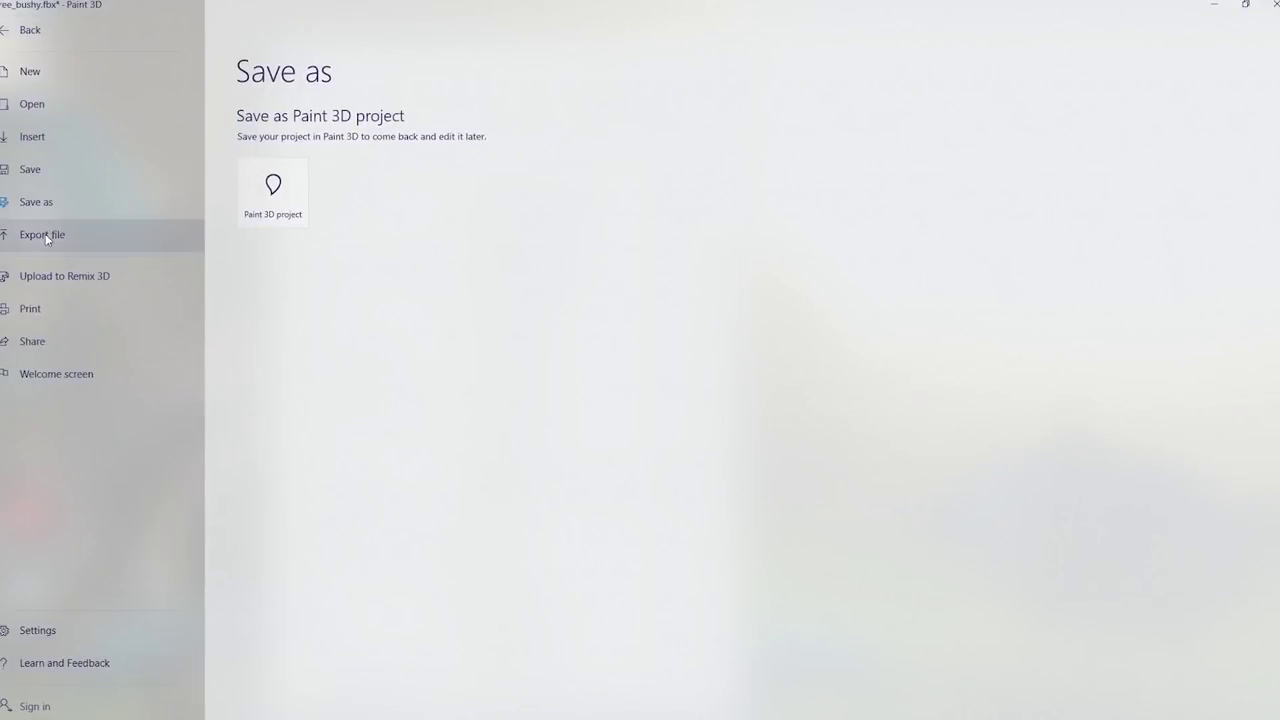
Export the tree in 3D - FBX format as tree_bushy.fbx on the Desktop
left_click(48, 234)
left_click(358, 202)
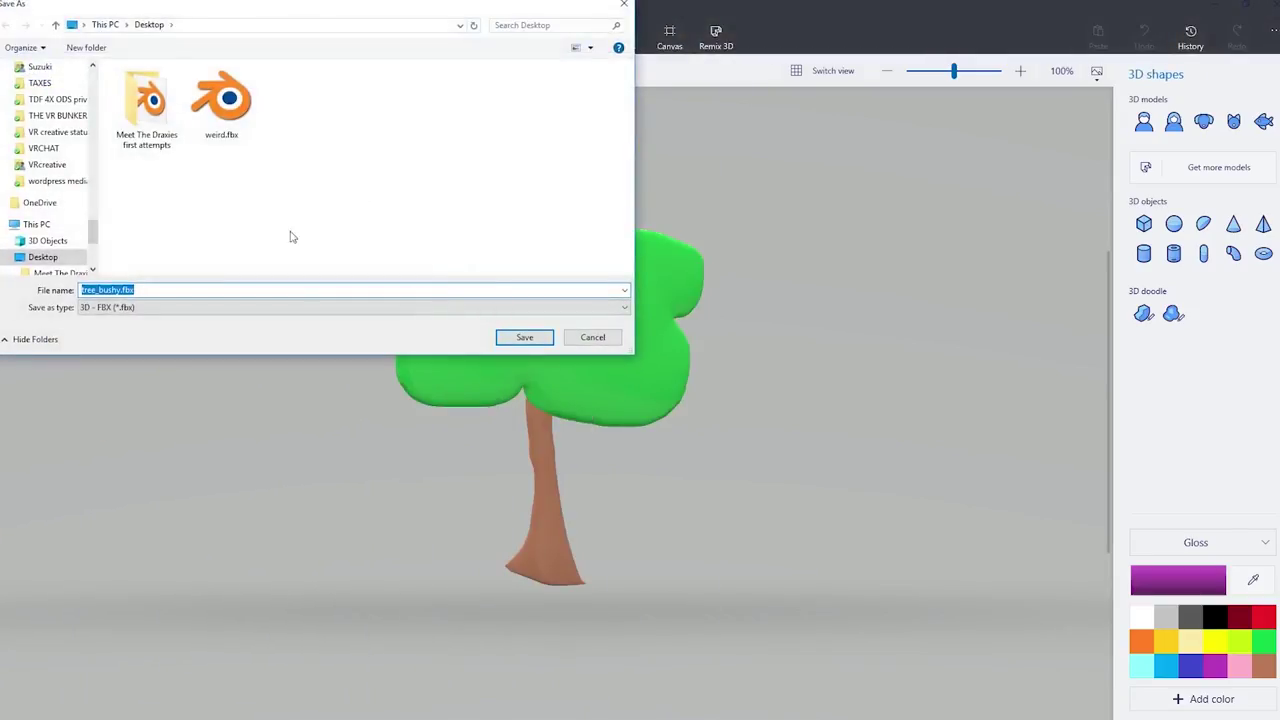
left_click(526, 340)
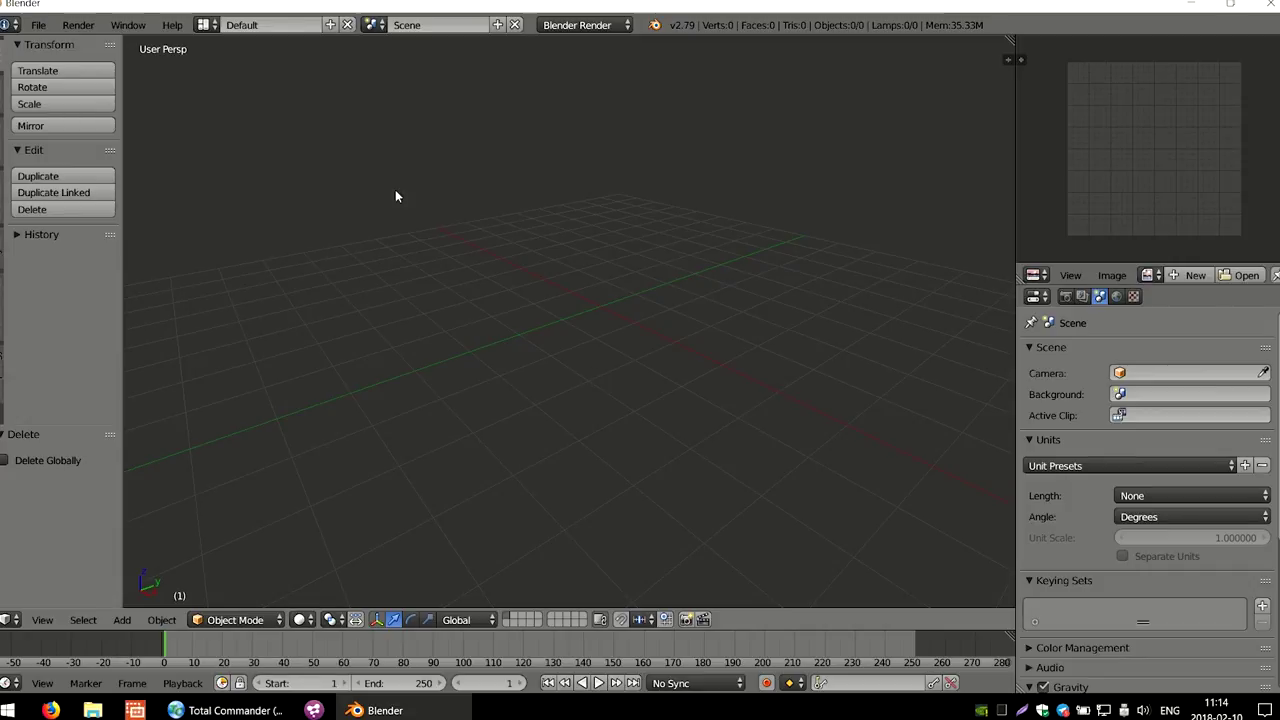
Import tree_bushy.fbx through File > Import > FBX with an import scale of 1000
left_click(38, 25)
mouse_move(115, 350)
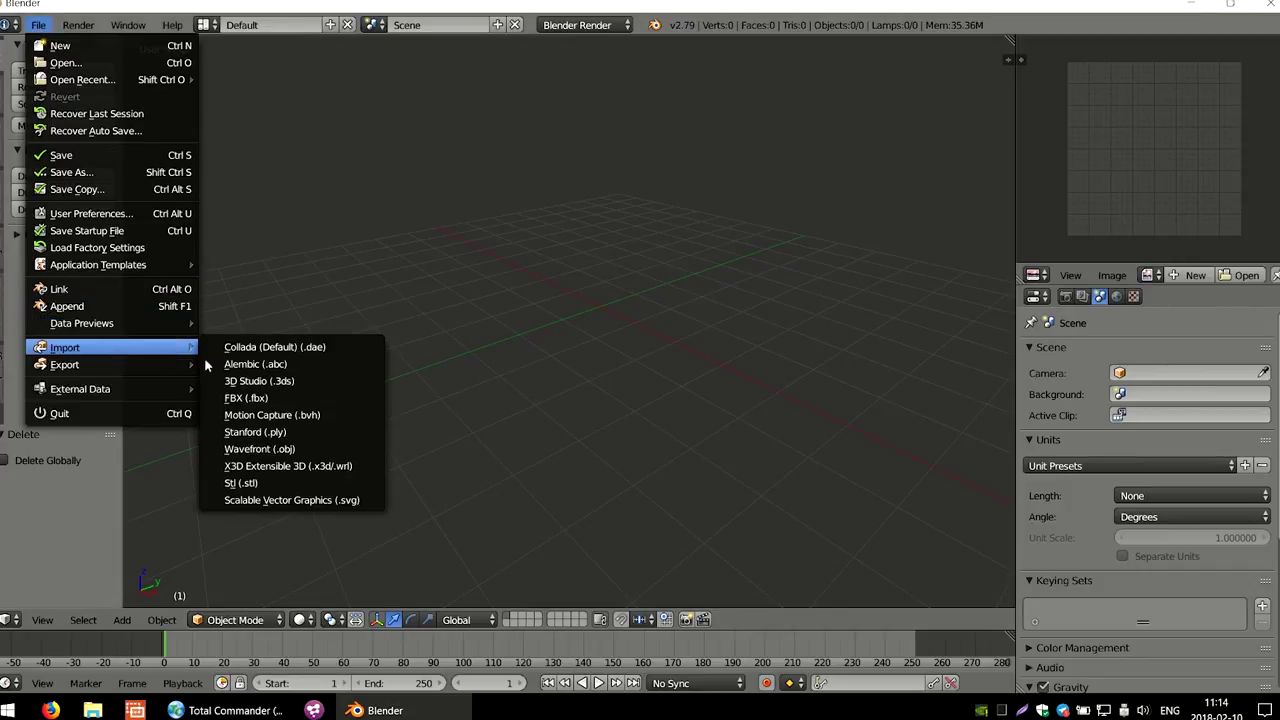
left_click(265, 399)
left_click(240, 126)
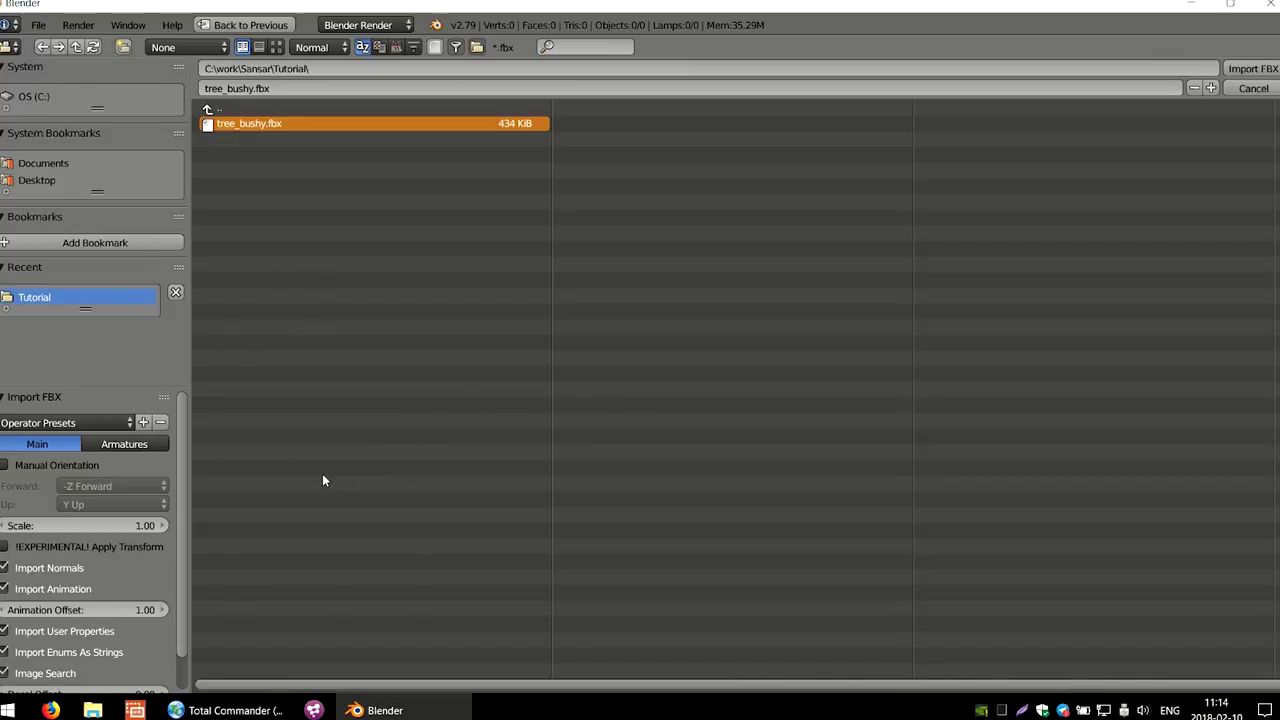
left_click(112, 527)
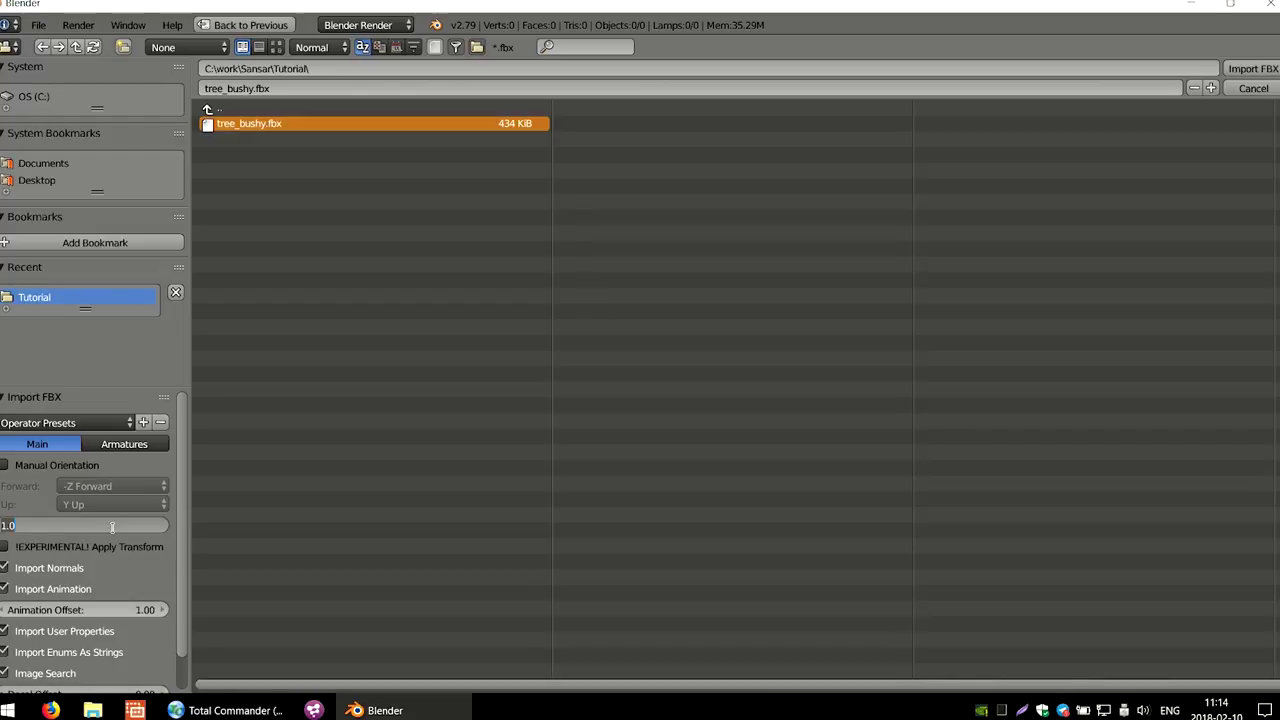
type("1000")
left_click(1254, 69)
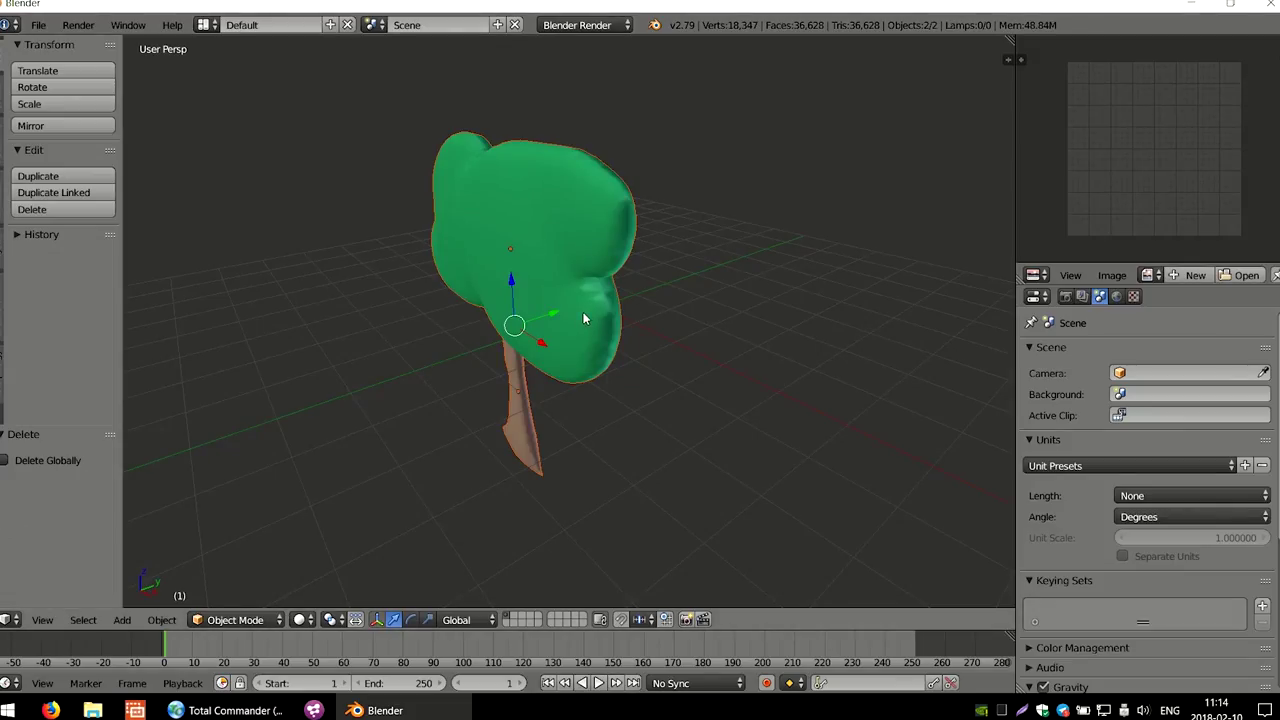
middle_click_drag(585, 318, 601, 305)
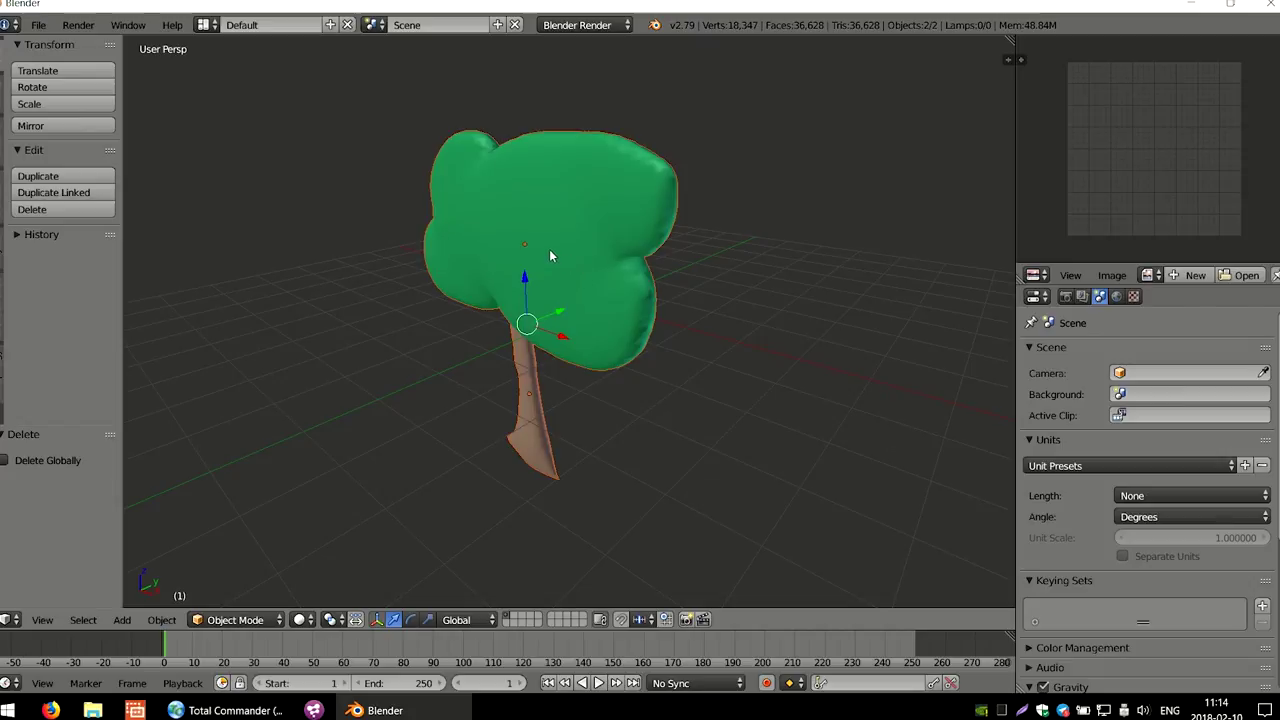
right_click(520, 258)
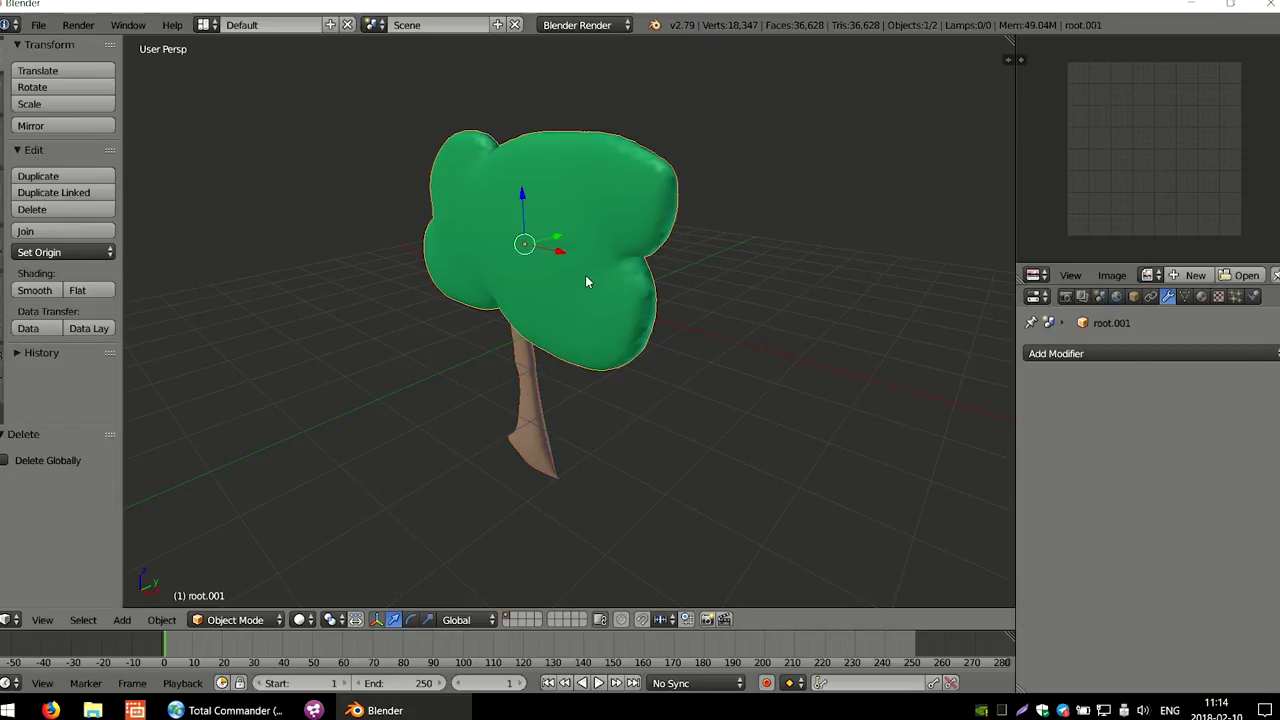
key("s")
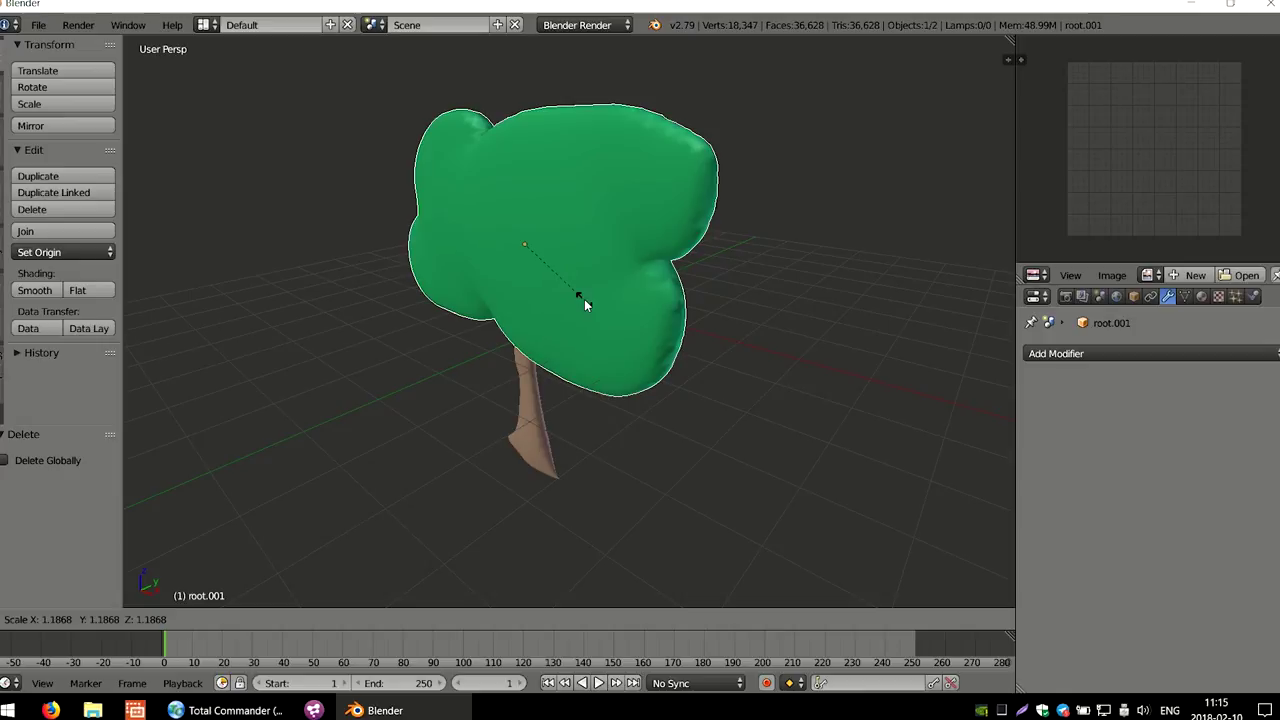
key("2")
key("Return")
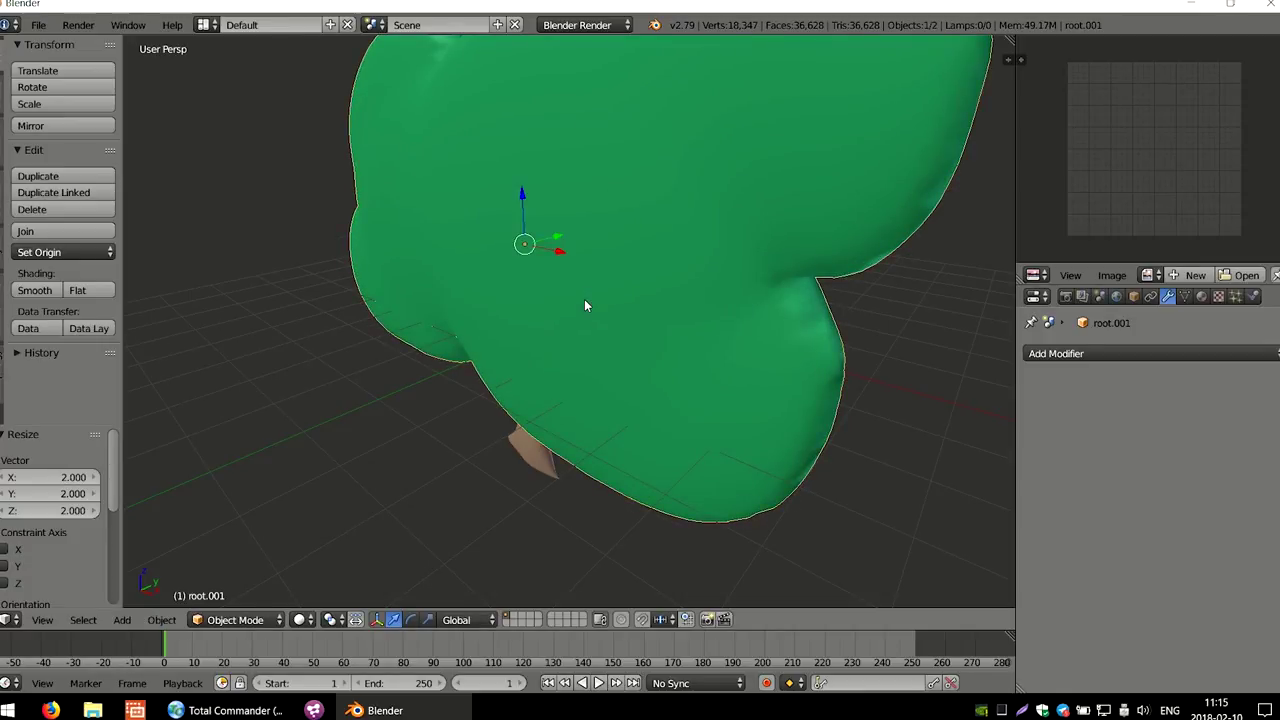
key("ctrl+z")
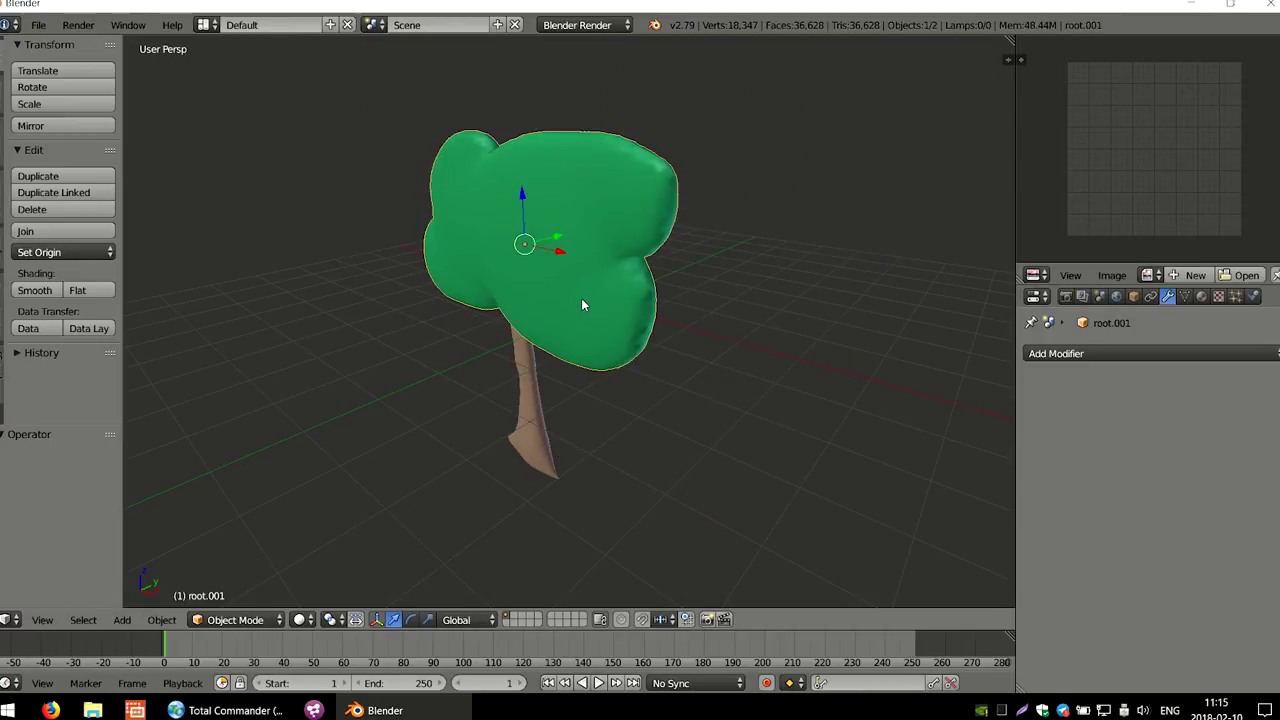
middle_click_drag(560, 329, 571, 323)
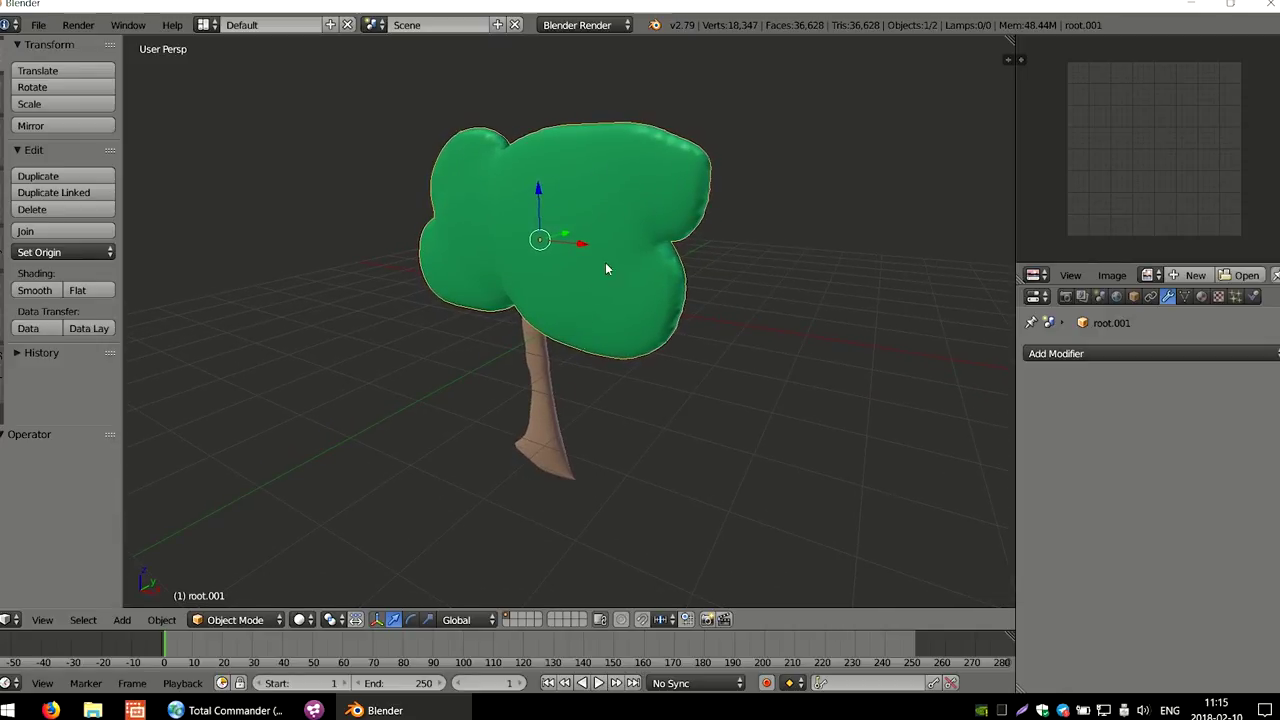
right_click(537, 370)
right_click(549, 264)
right_click(535, 350)
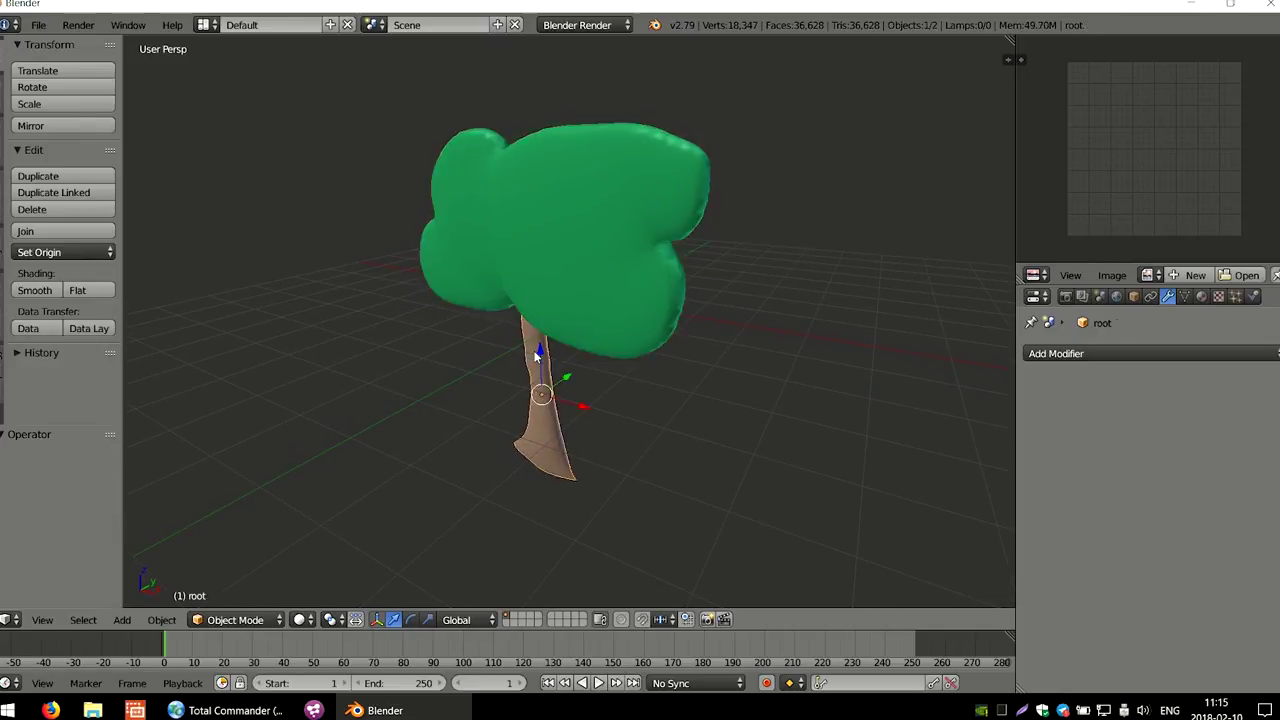
right_click(538, 257)
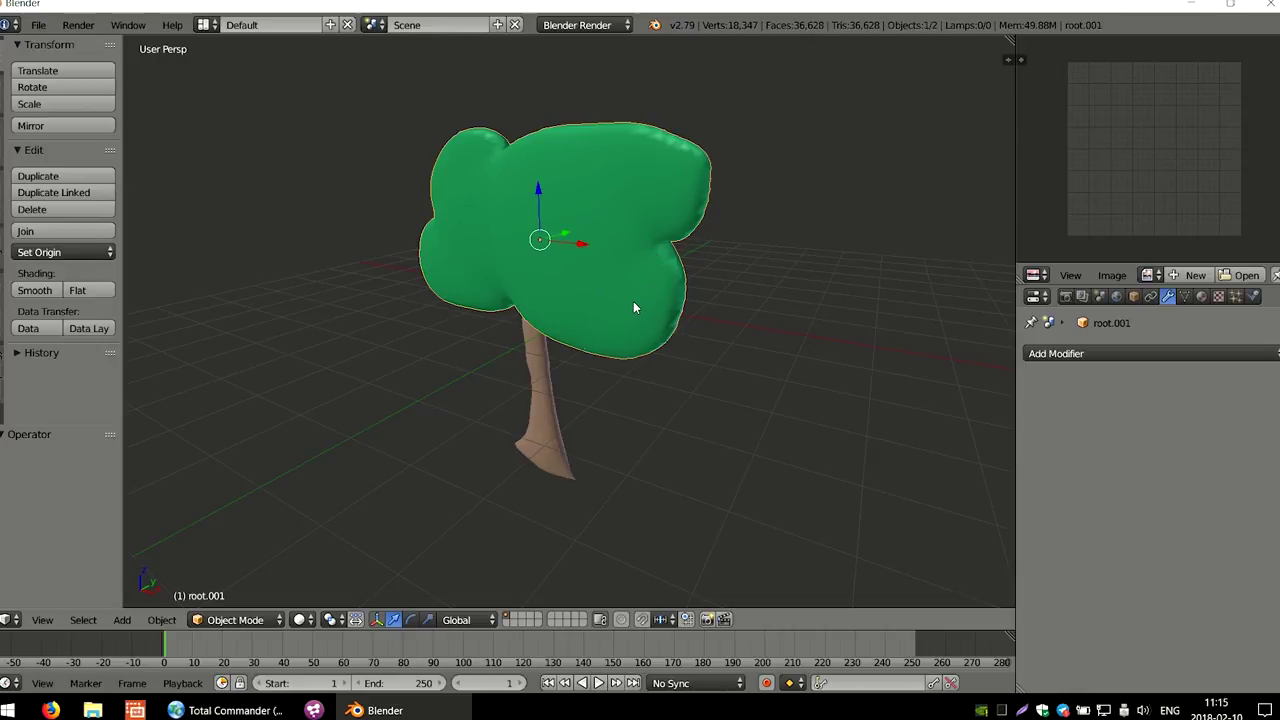
middle_click_drag(737, 245, 726, 252)
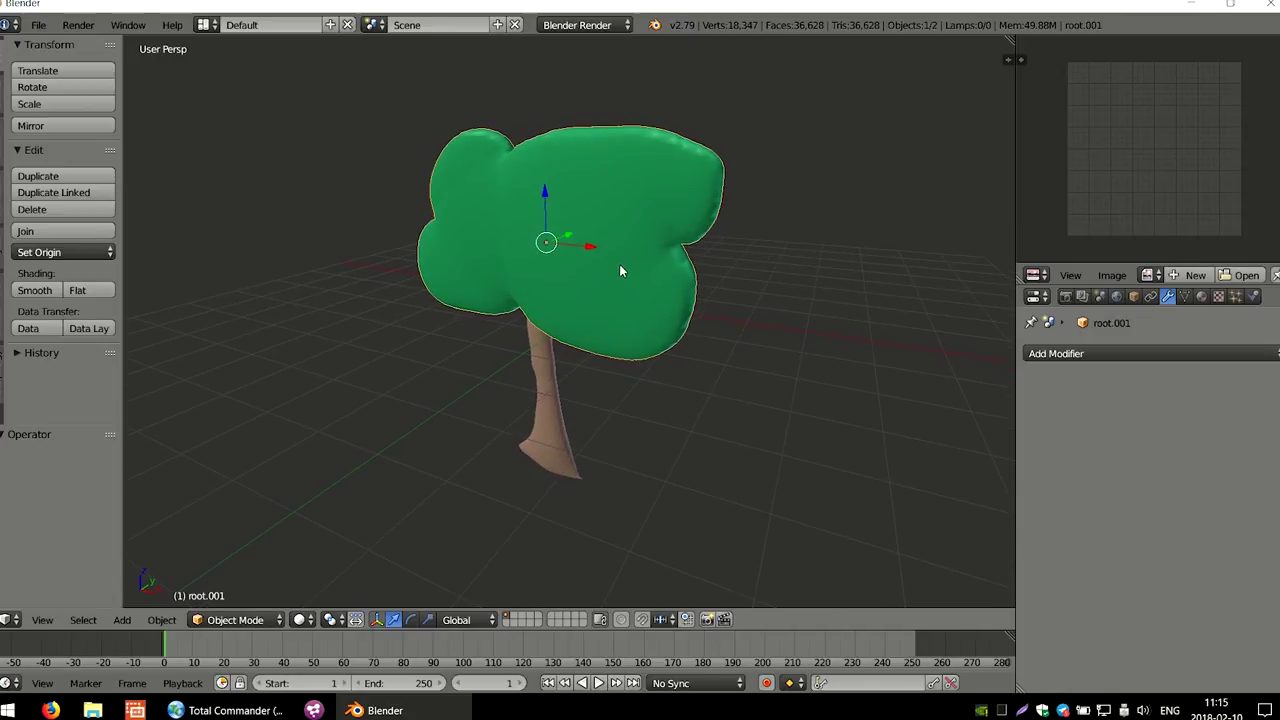
middle_click_drag(620, 271, 607, 270)
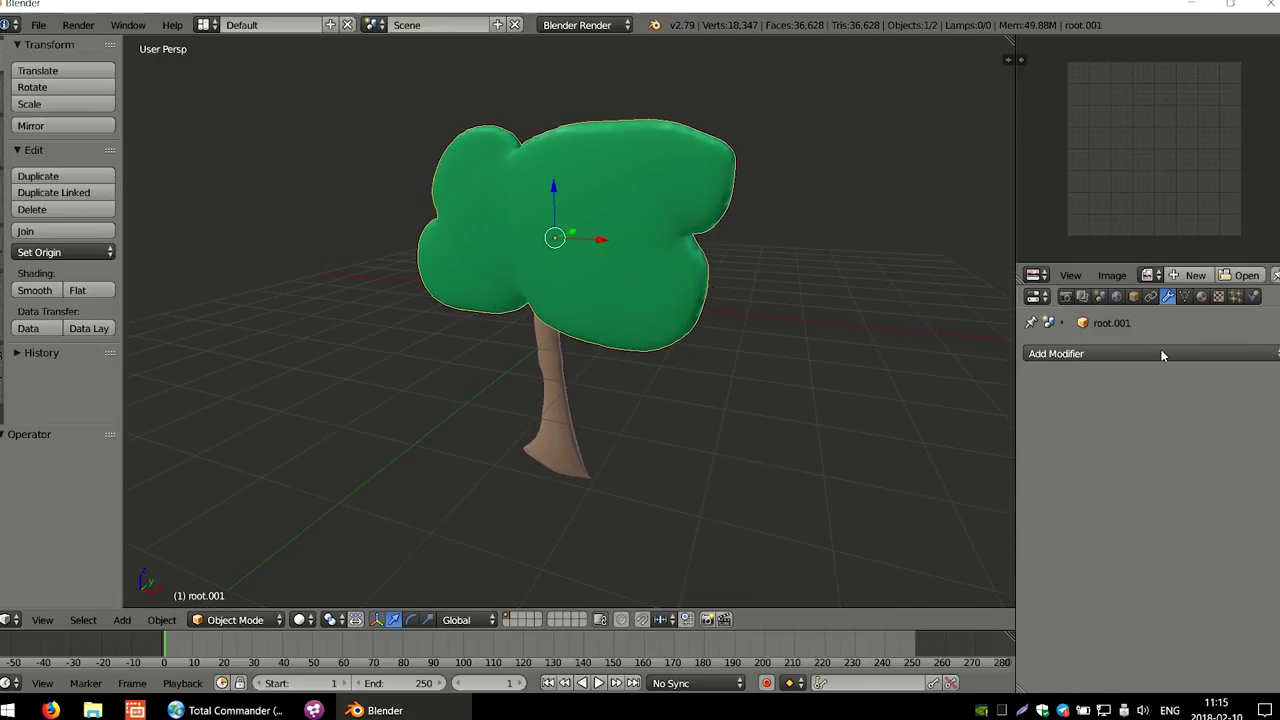
Add a Decimate modifier to the canopy mesh and send it to Instant Mesher
left_click(1112, 354)
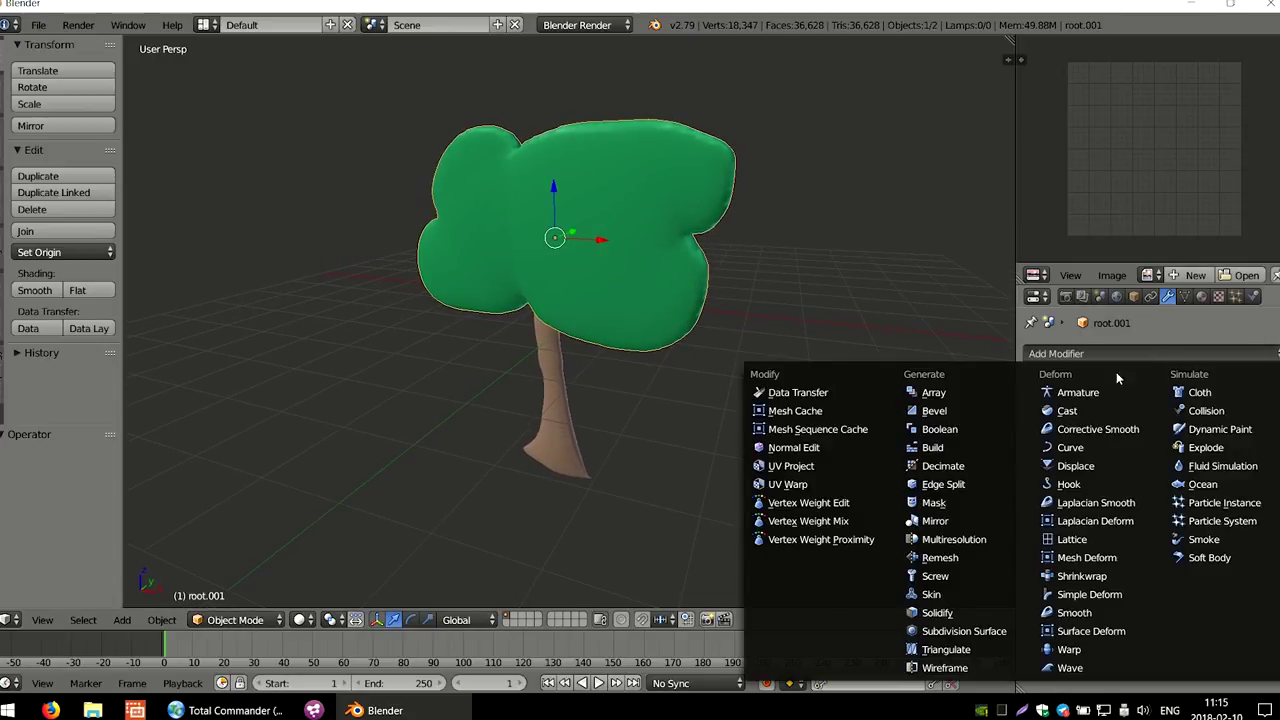
left_click(983, 466)
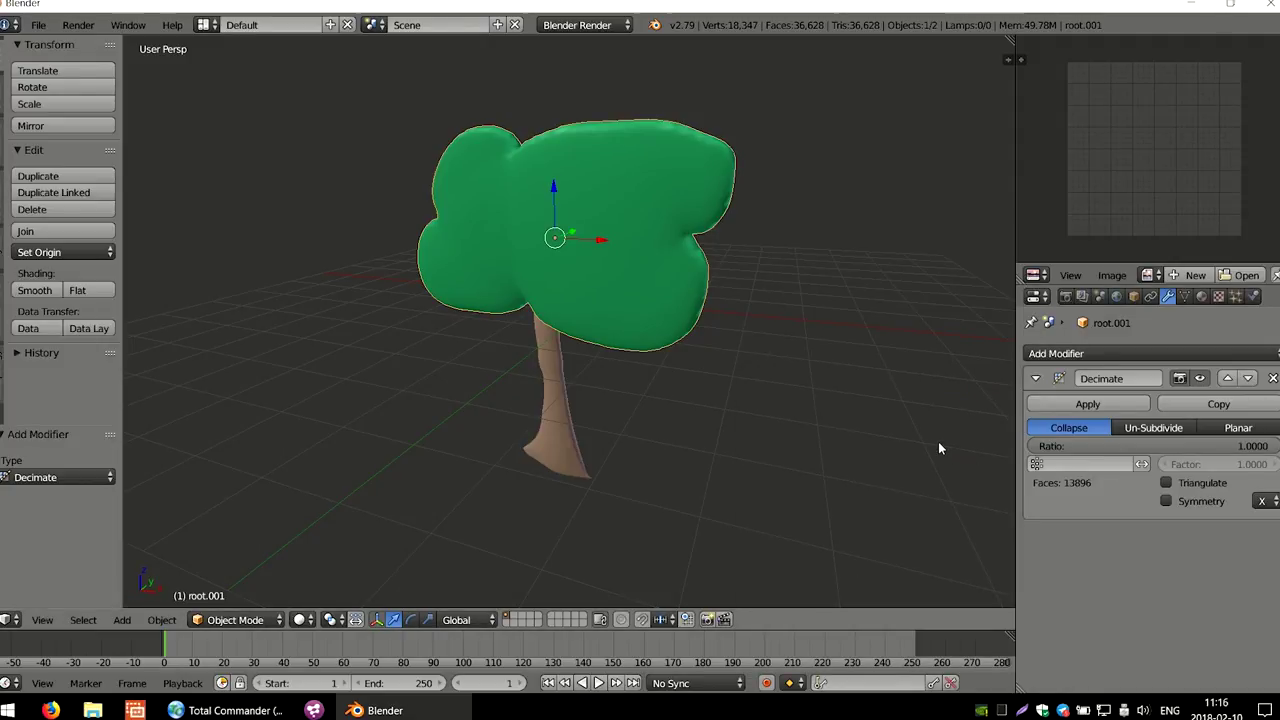
left_click(3, 388)
left_click(63, 74)
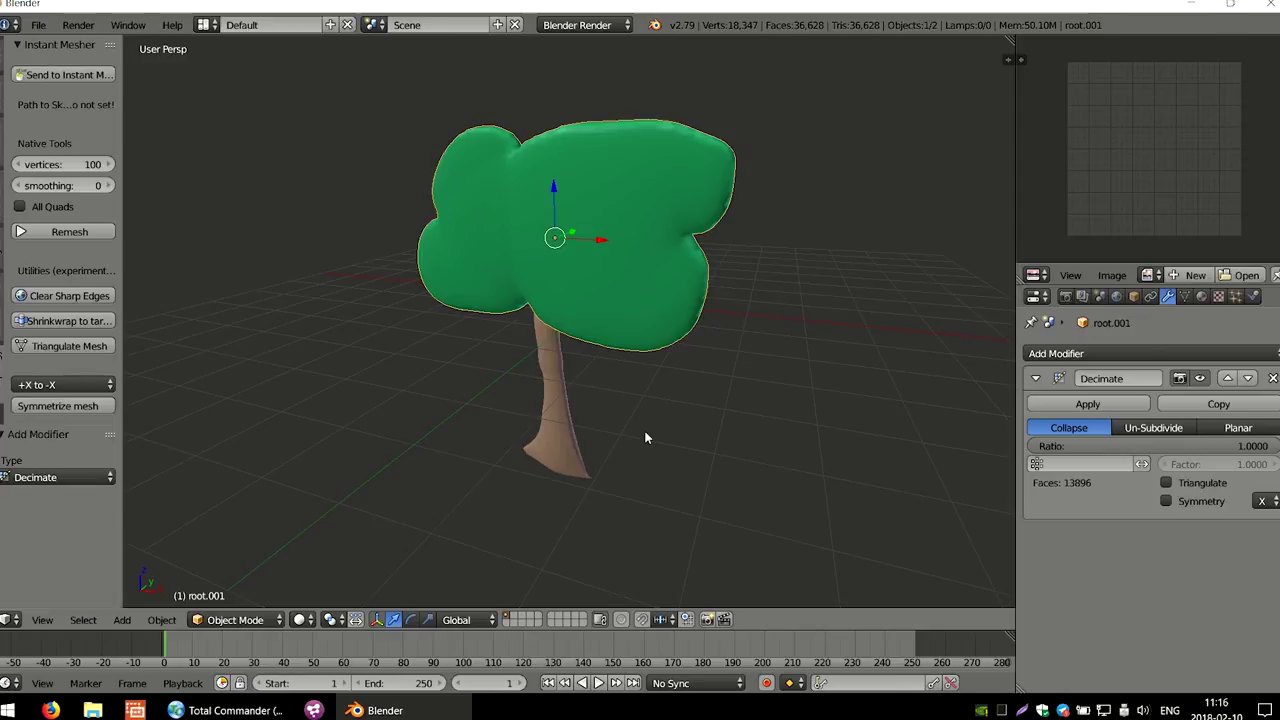
Lower the Decimate ratio to 0.12 and apply the modifier
mouse_move(715, 245)
middle_mouse_down()
mouse_move(723, 258)
mouse_move(754, 246)
mouse_move(717, 246)
mouse_move(716, 257)
middle_mouse_up()
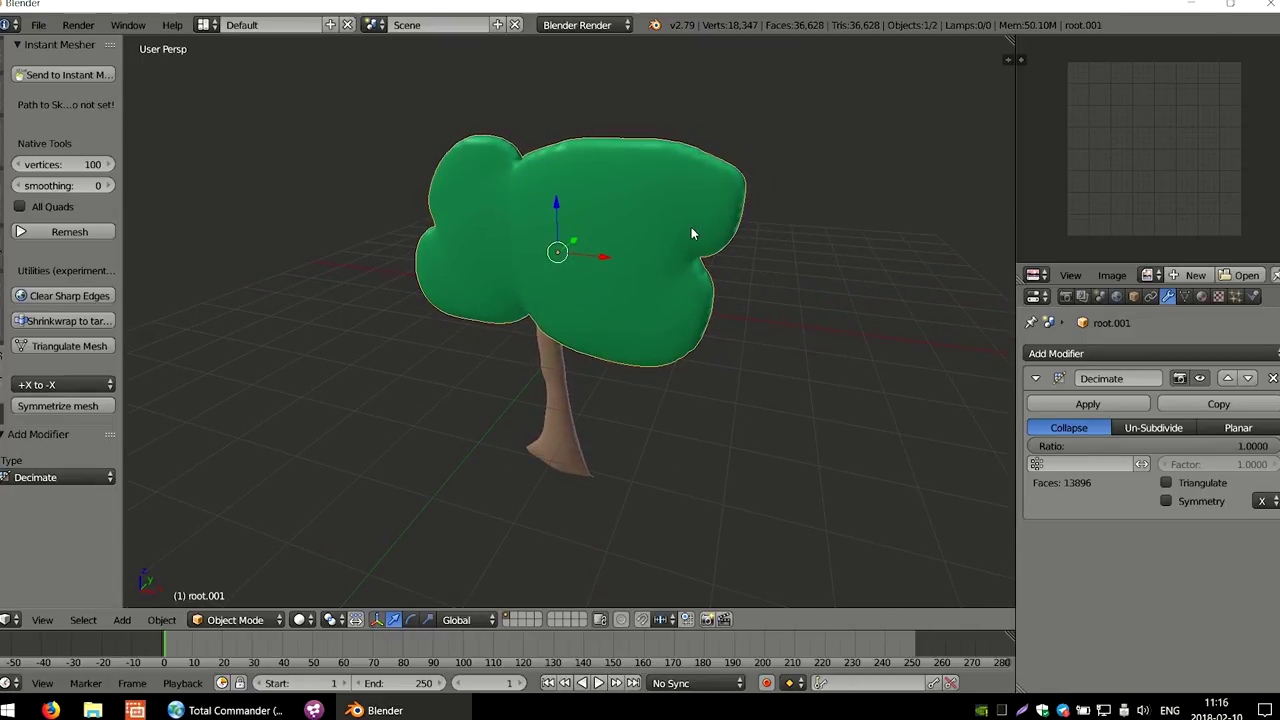
left_click_drag(1150, 446, 980, 446)
left_click_drag(1150, 446, 1067, 450)
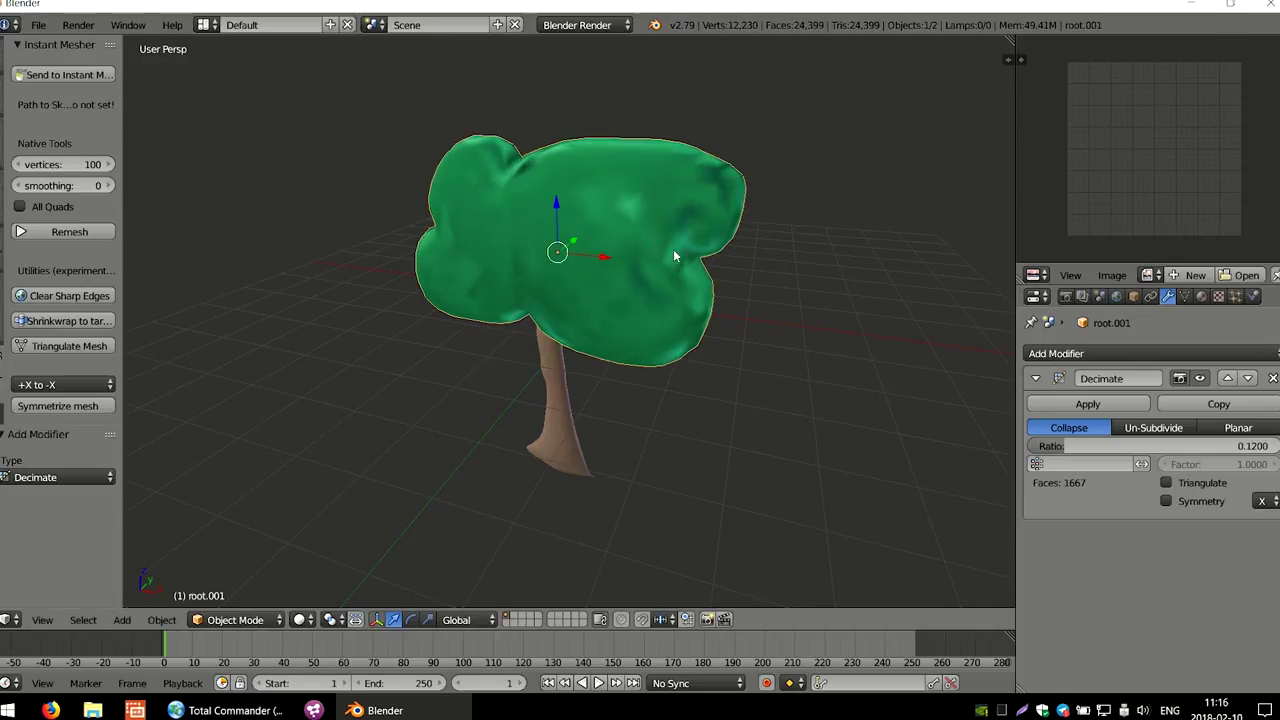
middle_click_drag(686, 249, 698, 220)
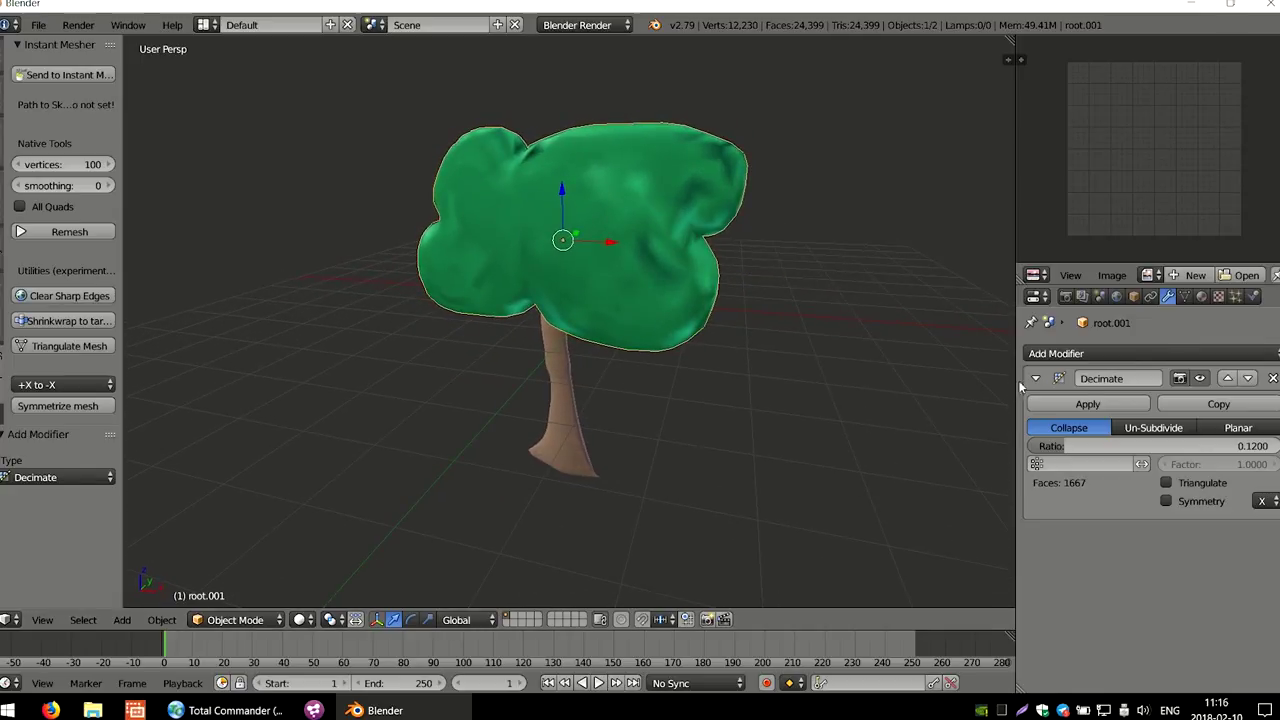
left_click(1090, 404)
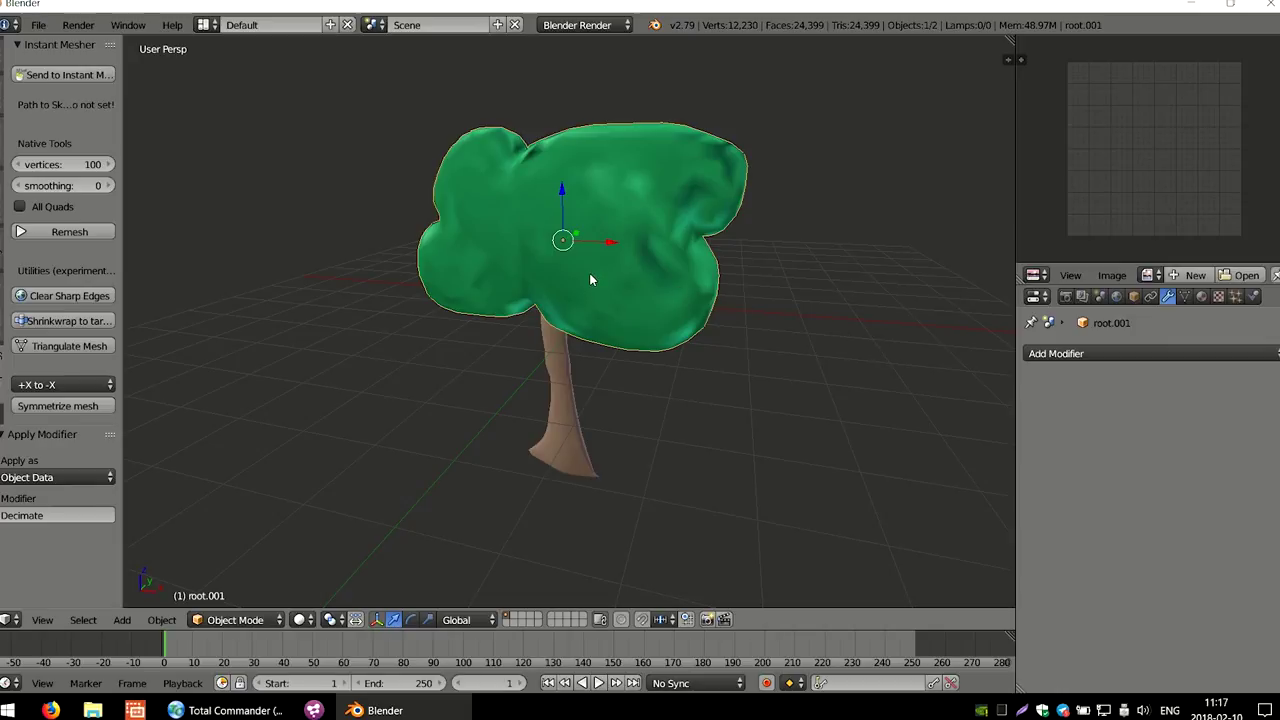
Inspect the decimated canopy root.001 from above, below and the front, then enter Edit Mode
middle_click_drag(538, 205, 635, 226)
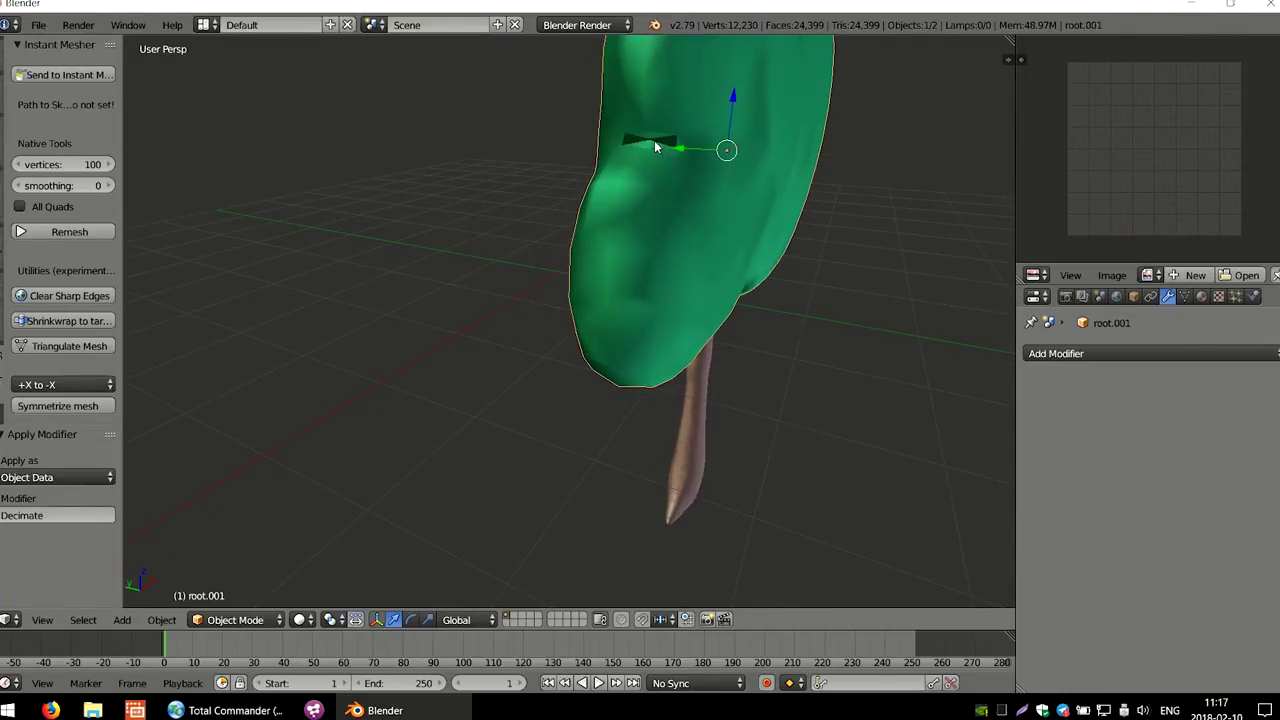
middle_click_drag(656, 146, 575, 219)
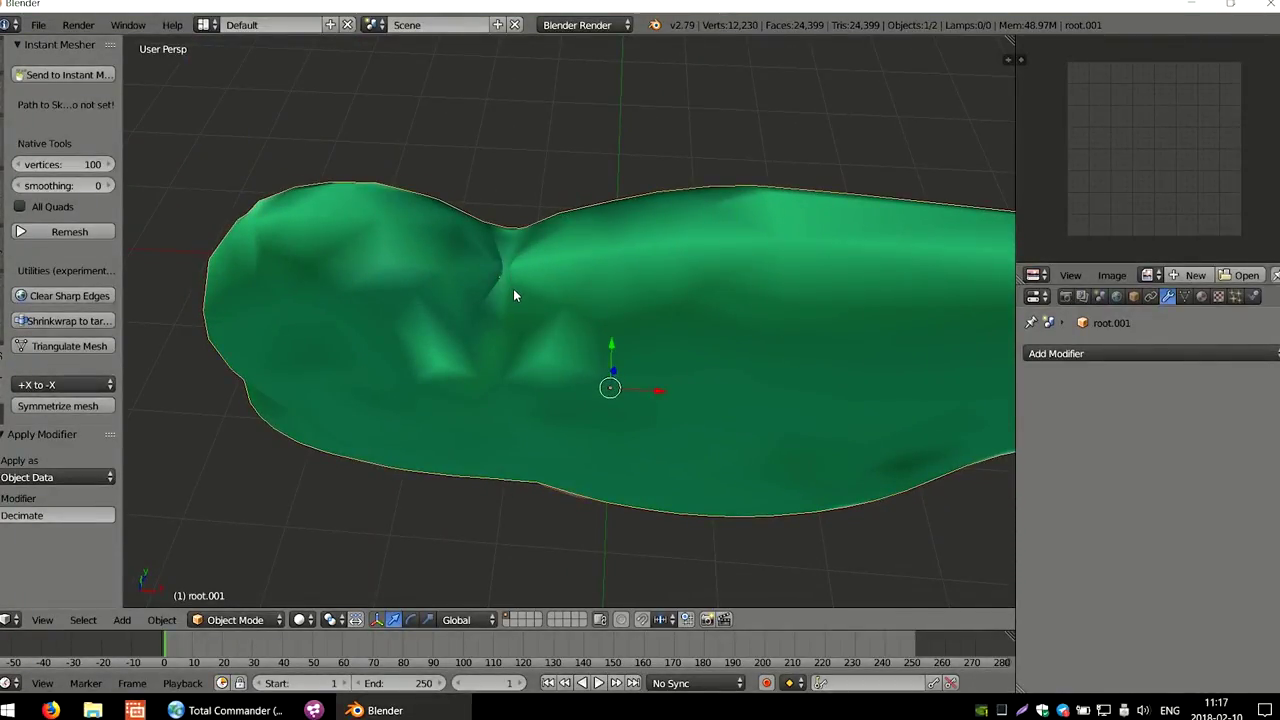
middle_click_drag(513, 290, 506, 254)
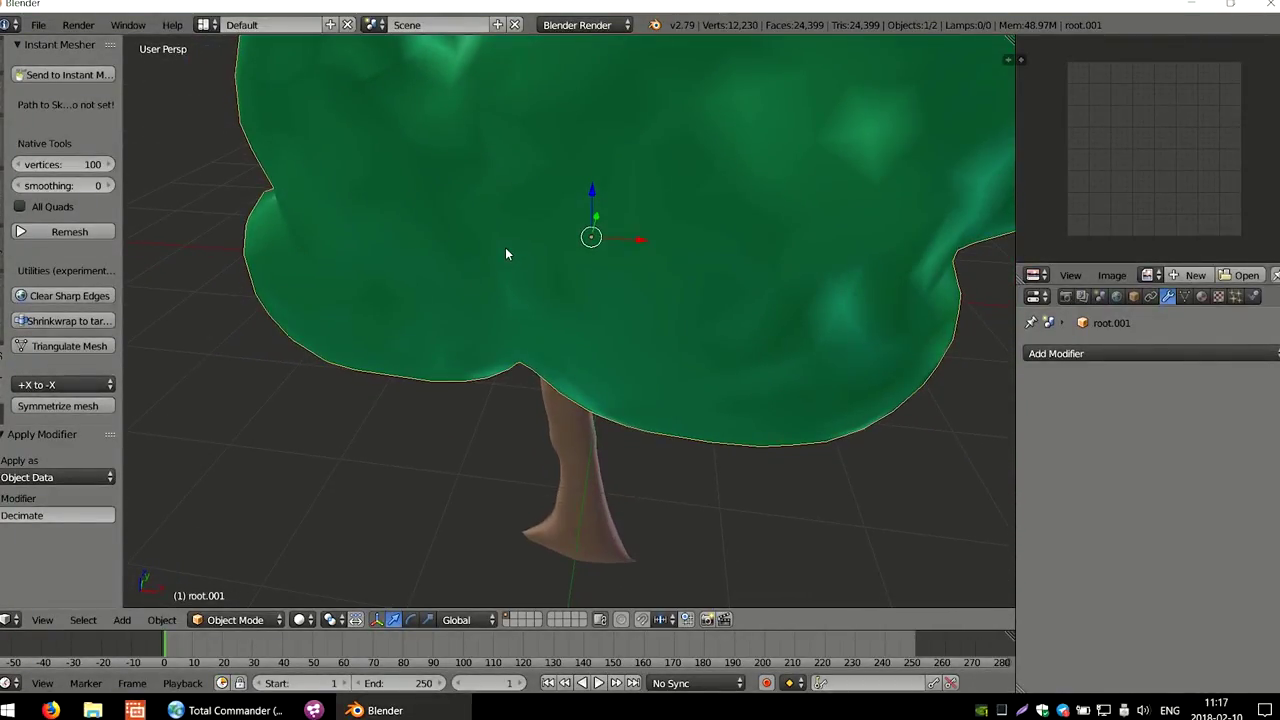
scroll(505, 255, "down", 5)
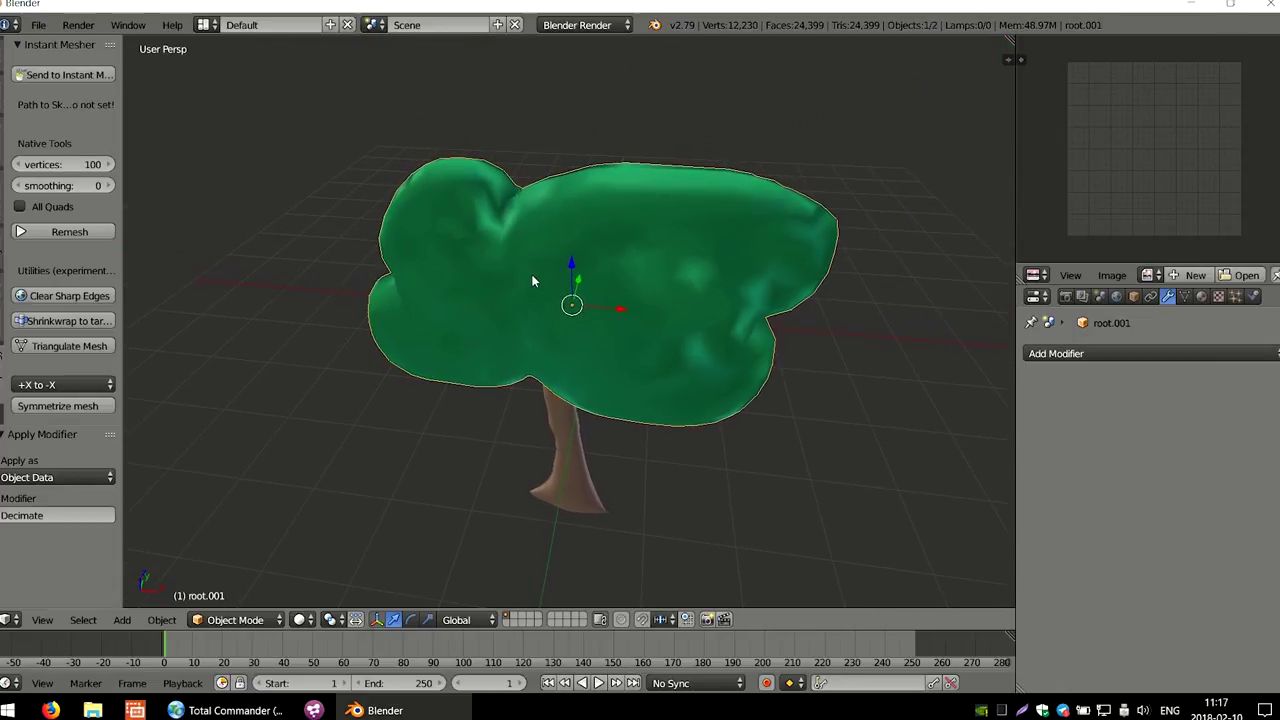
middle_click_drag(533, 281, 537, 275)
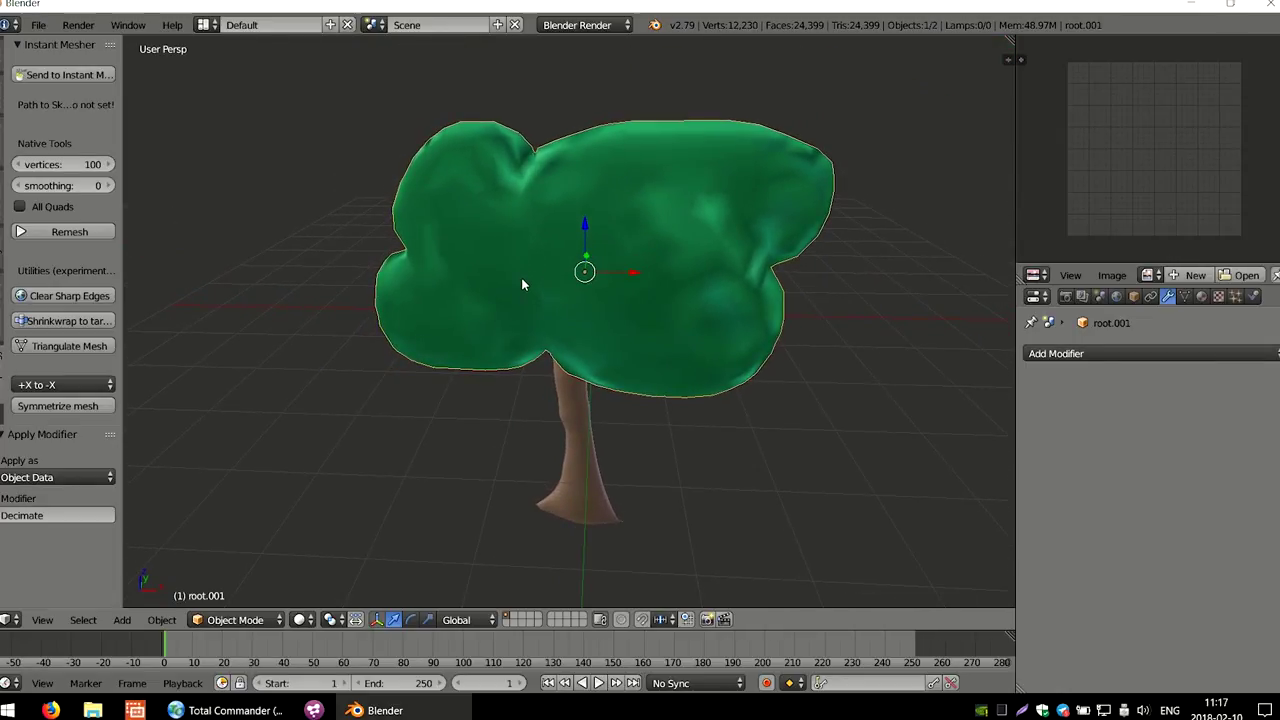
scroll(520, 286, "up", 2)
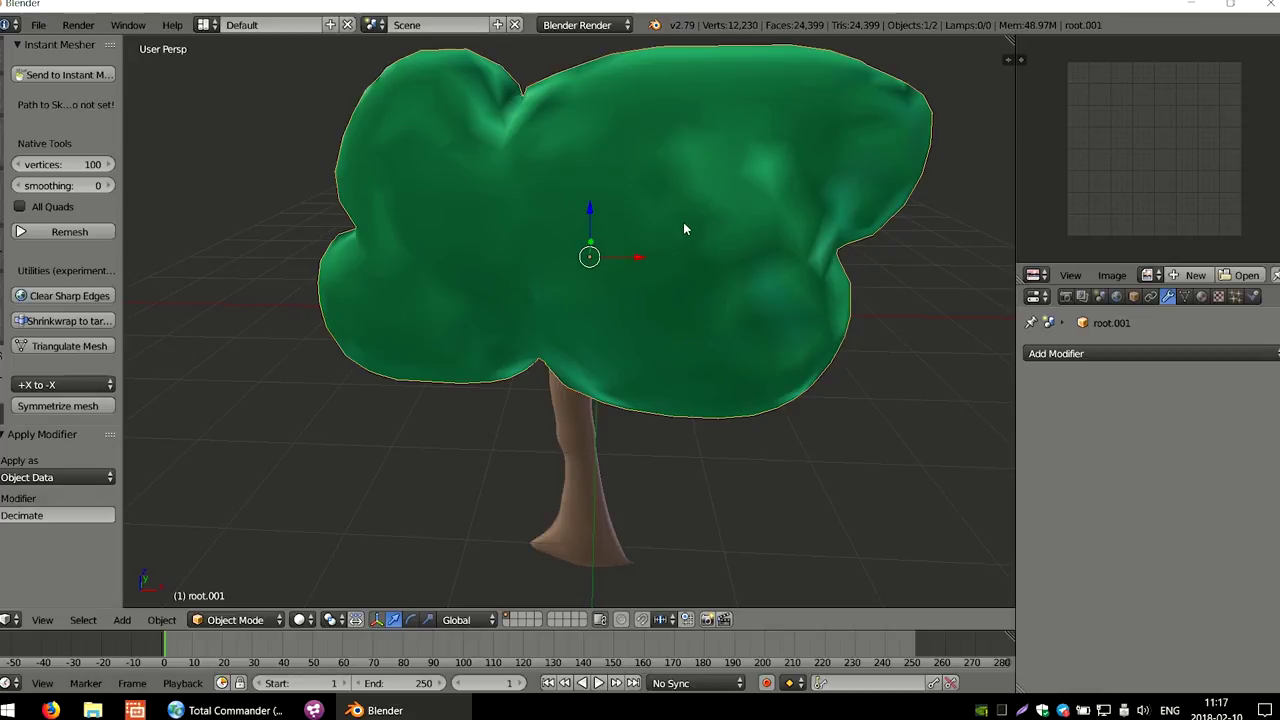
middle_click_drag(683, 229, 659, 253)
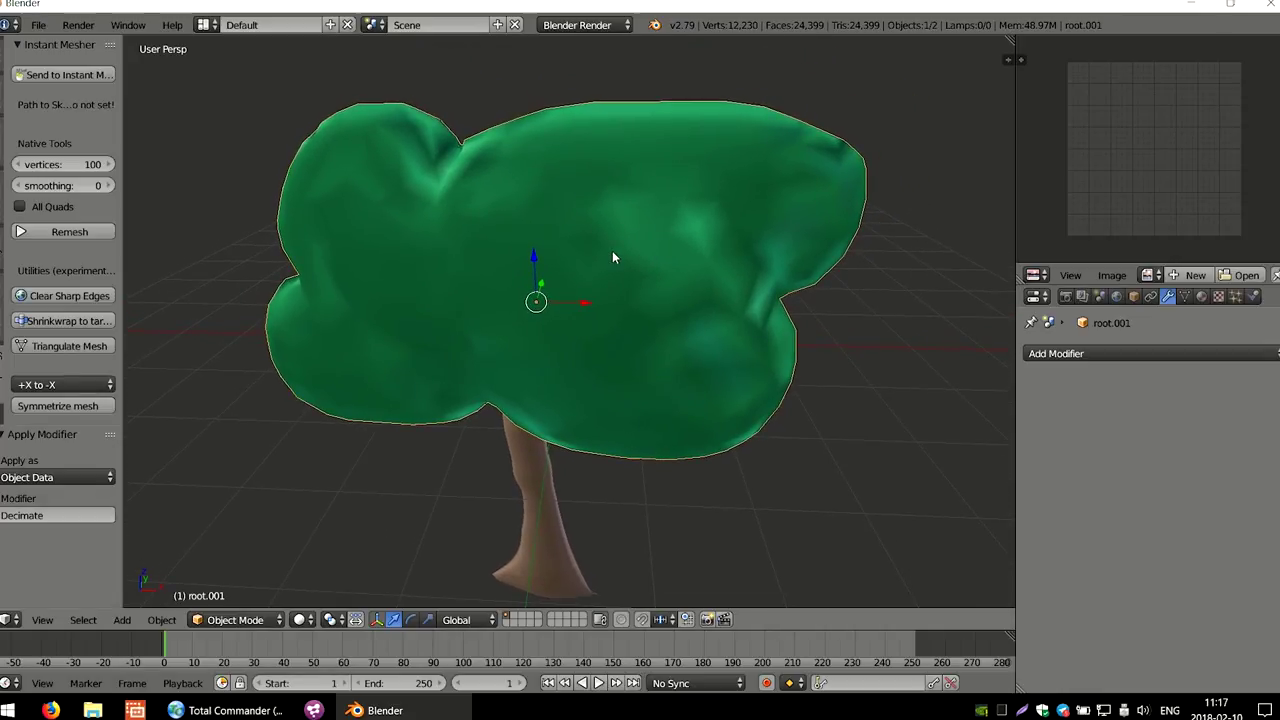
scroll(563, 290, "down", 3)
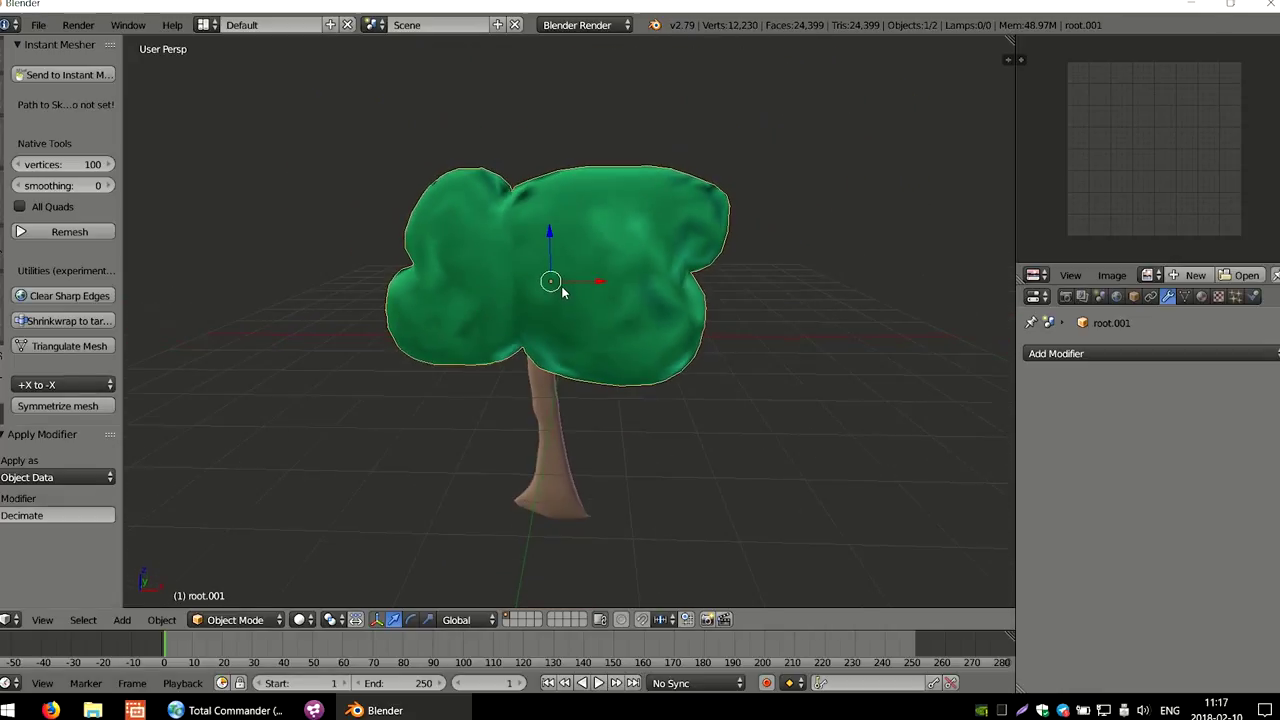
mouse_move(561, 286)
middle_mouse_down()
mouse_move(572, 276)
mouse_move(548, 290)
middle_mouse_up()
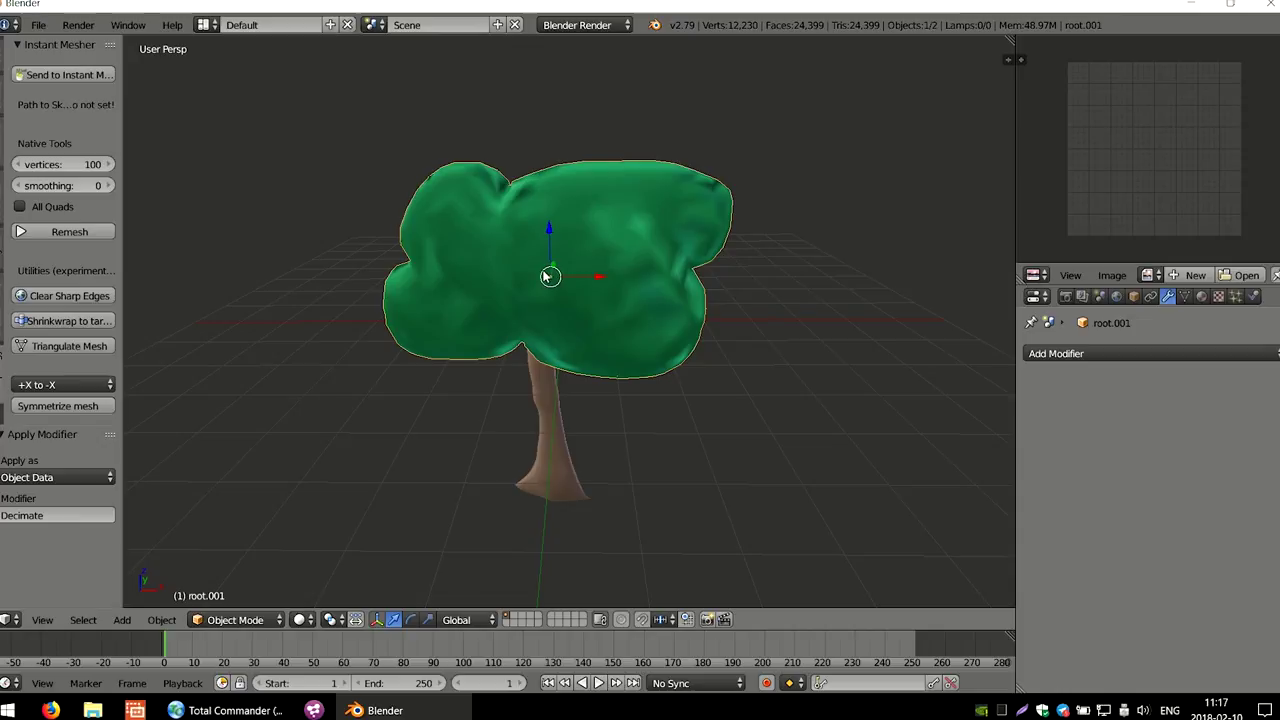
middle_click_drag(549, 275, 548, 277)
key("Tab")
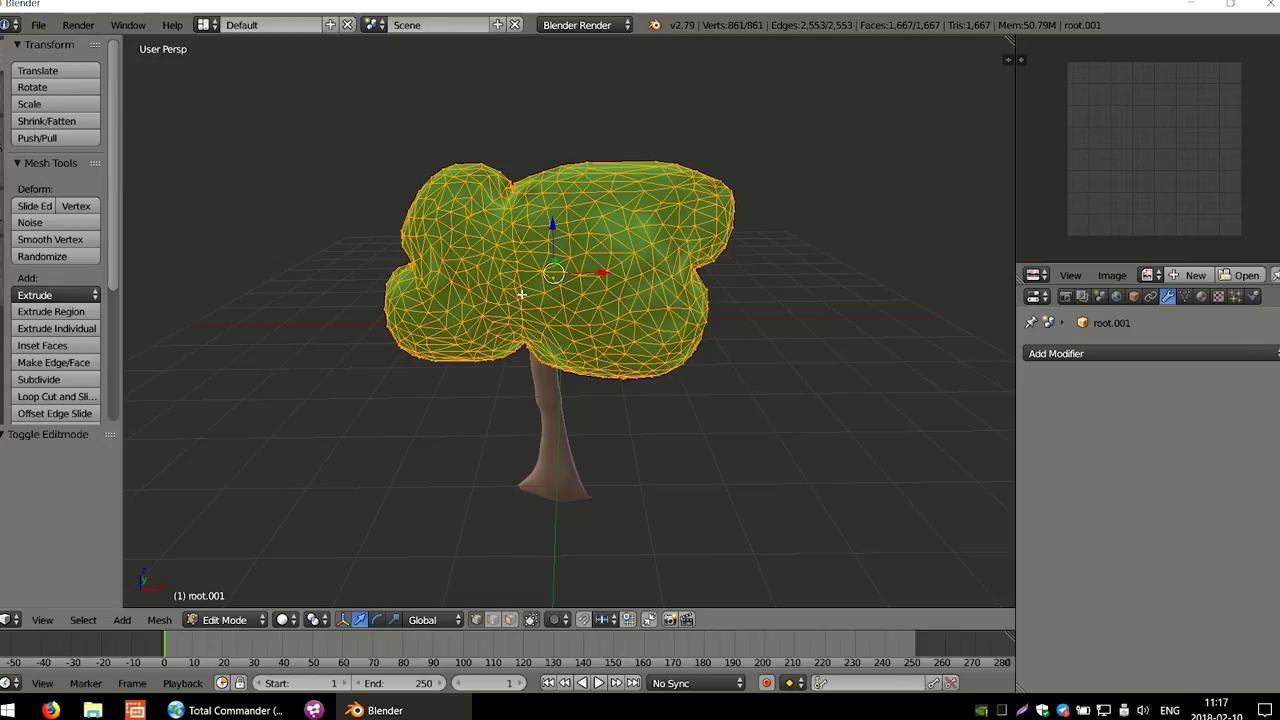
Set the canopy normals from faces and Smart UV Project the whole mesh at angle limit 66
left_click(3, 155)
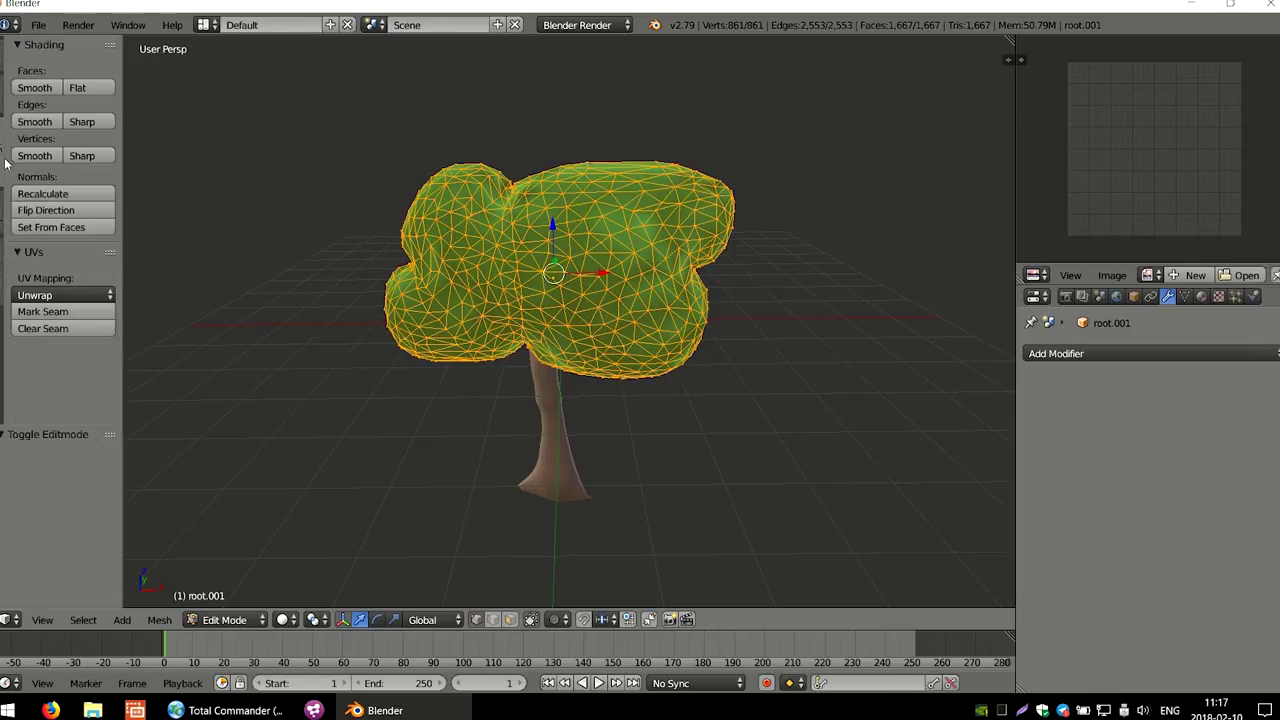
left_click(63, 229)
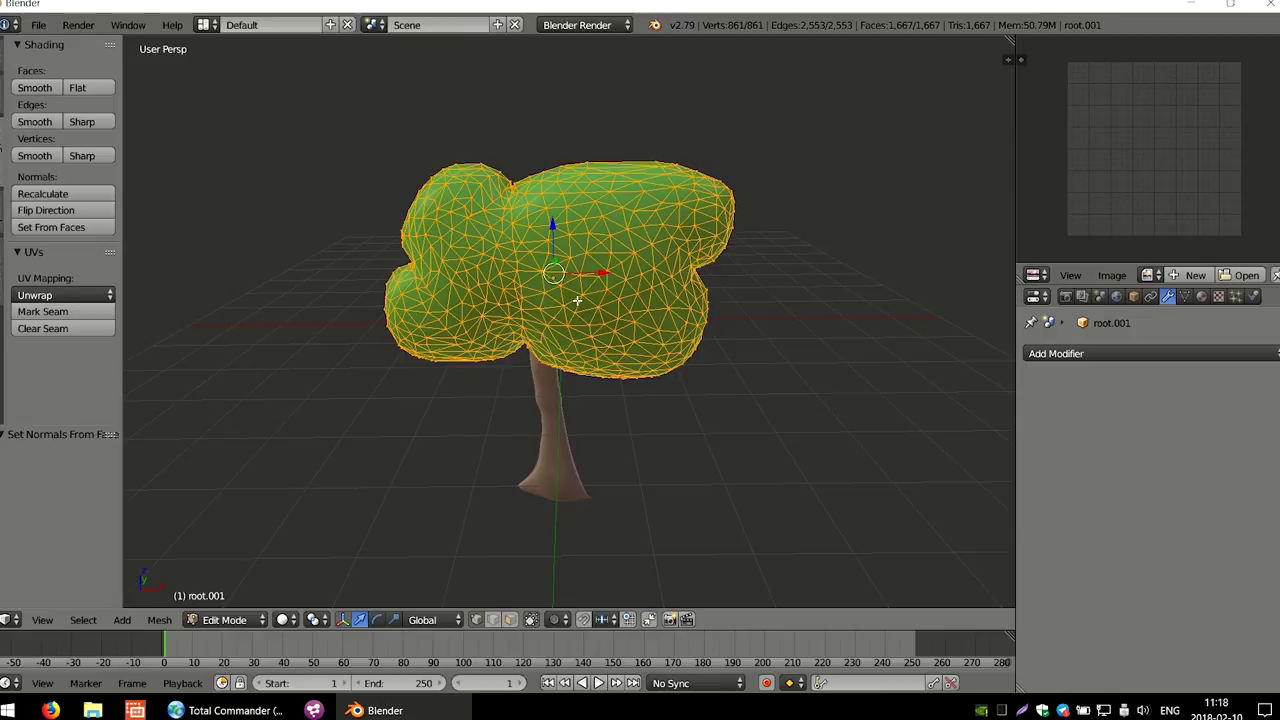
left_click(436, 440)
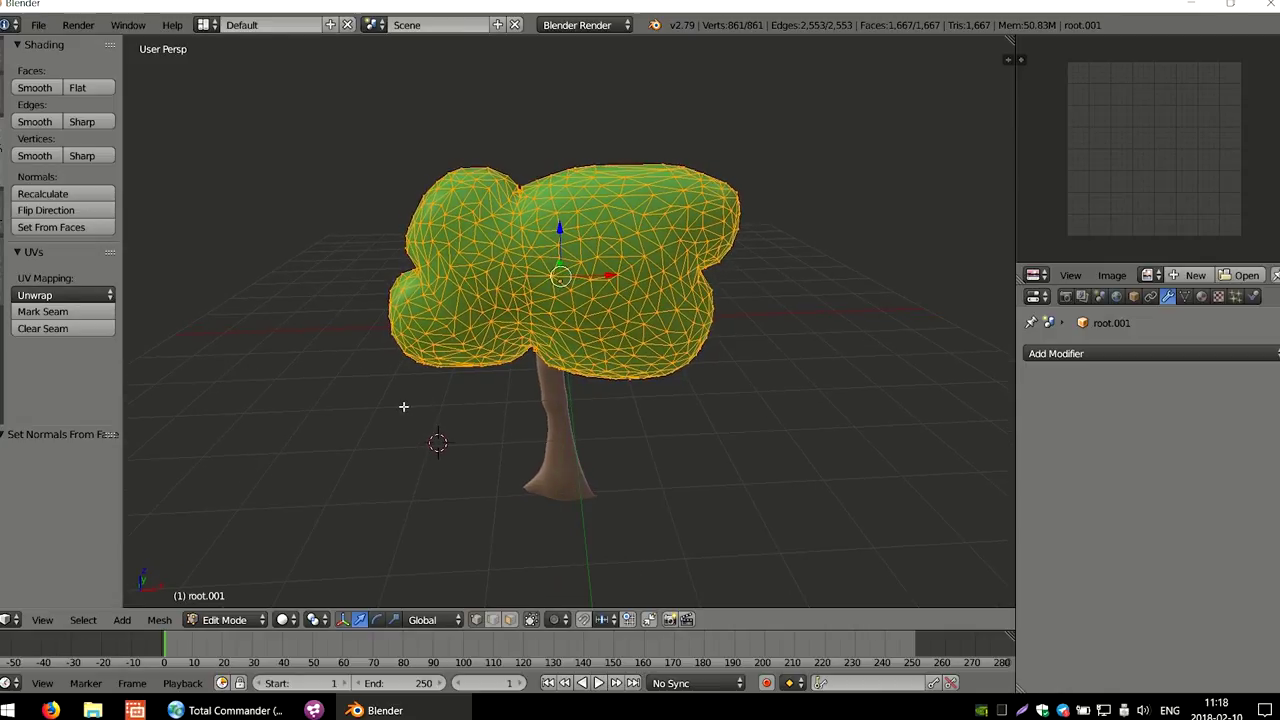
key("a")
mouse_move(442, 403)
middle_mouse_down()
mouse_move(431, 371)
mouse_move(436, 402)
middle_mouse_up()
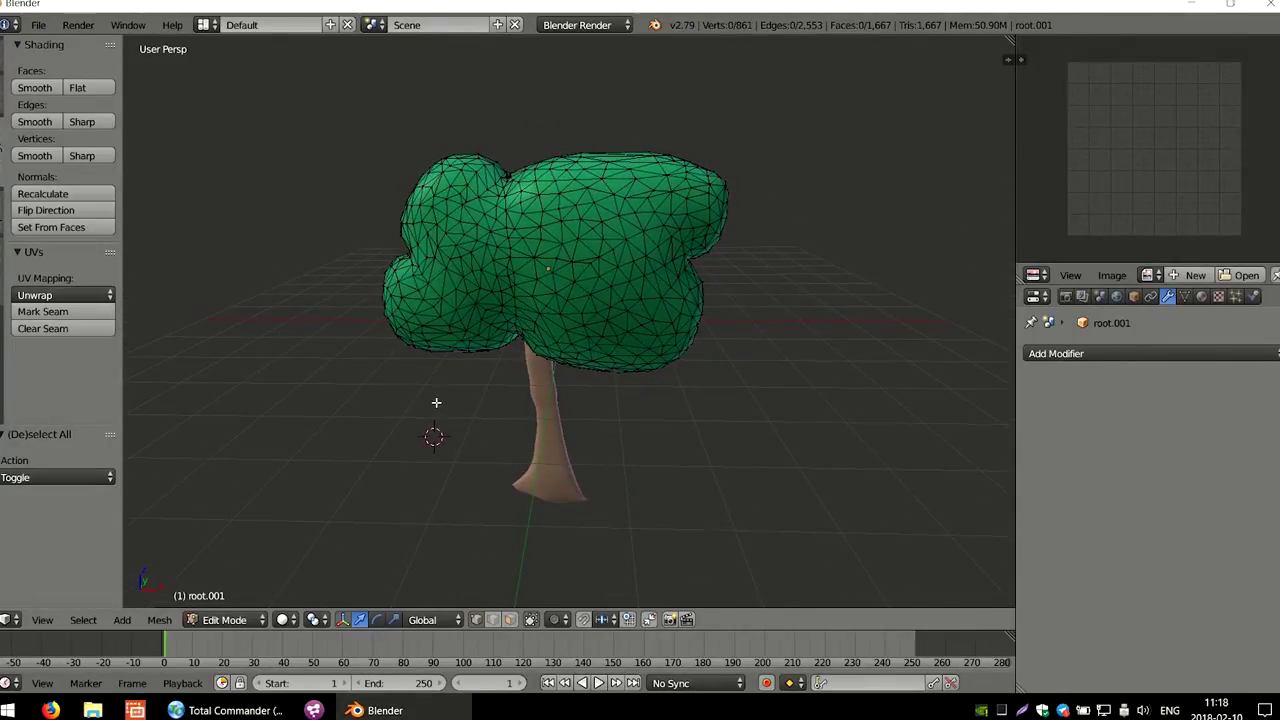
key("a")
middle_click_drag(449, 352, 459, 348)
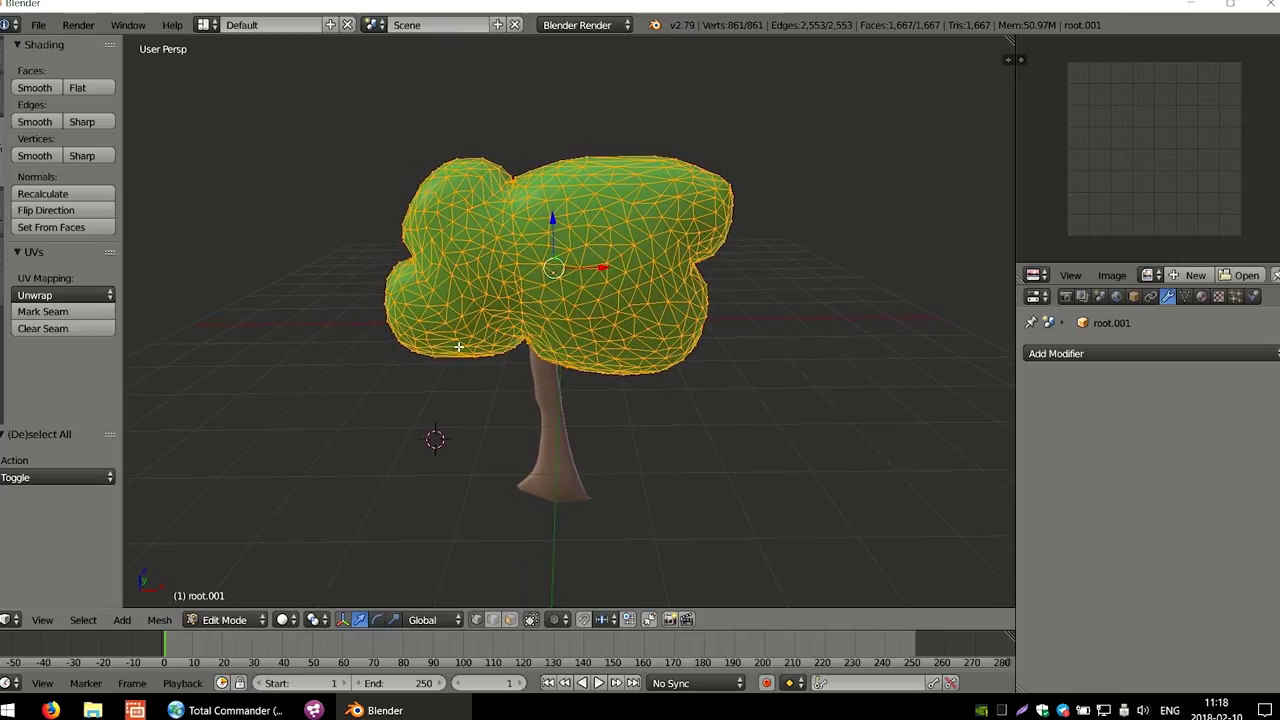
left_click(66, 296)
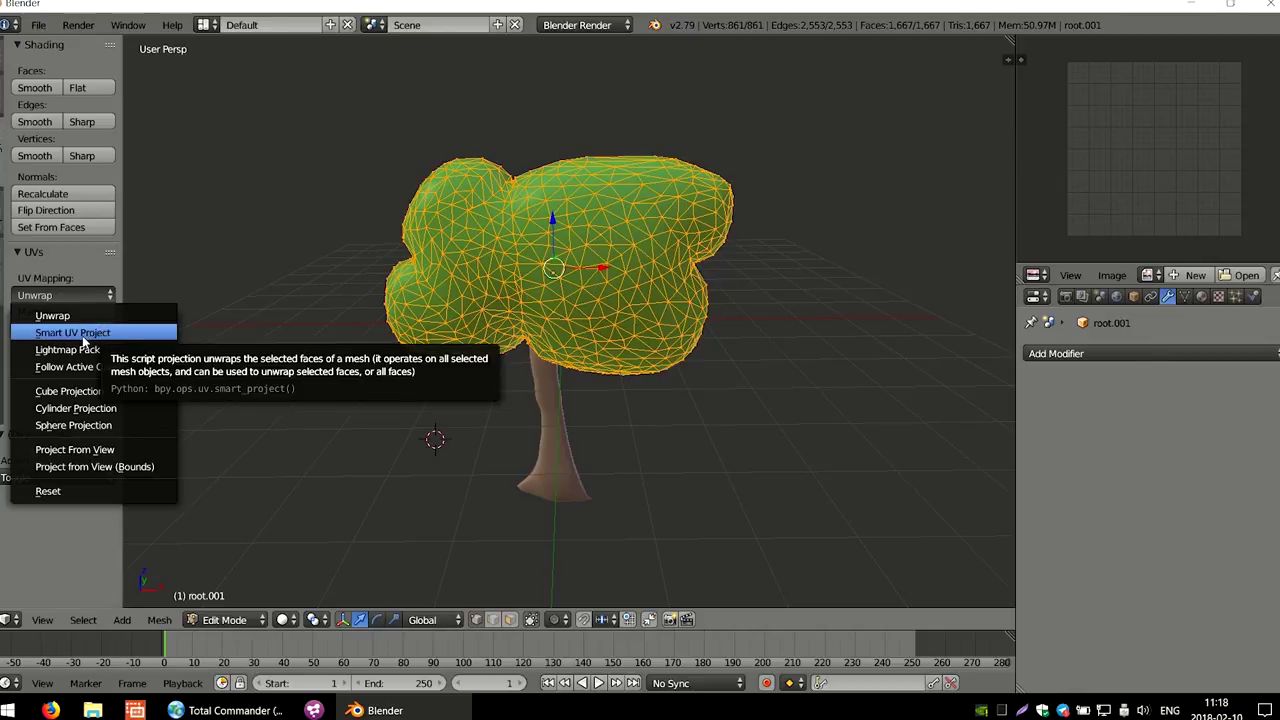
left_click(82, 338)
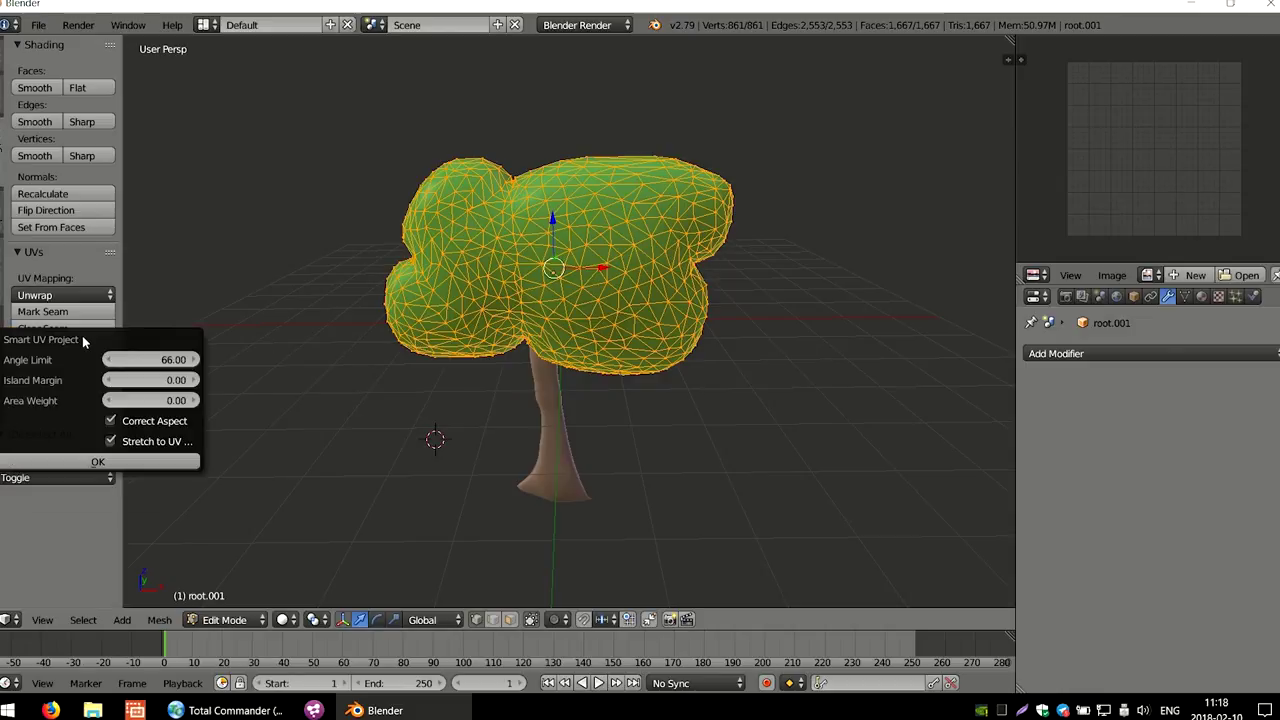
left_click(96, 463)
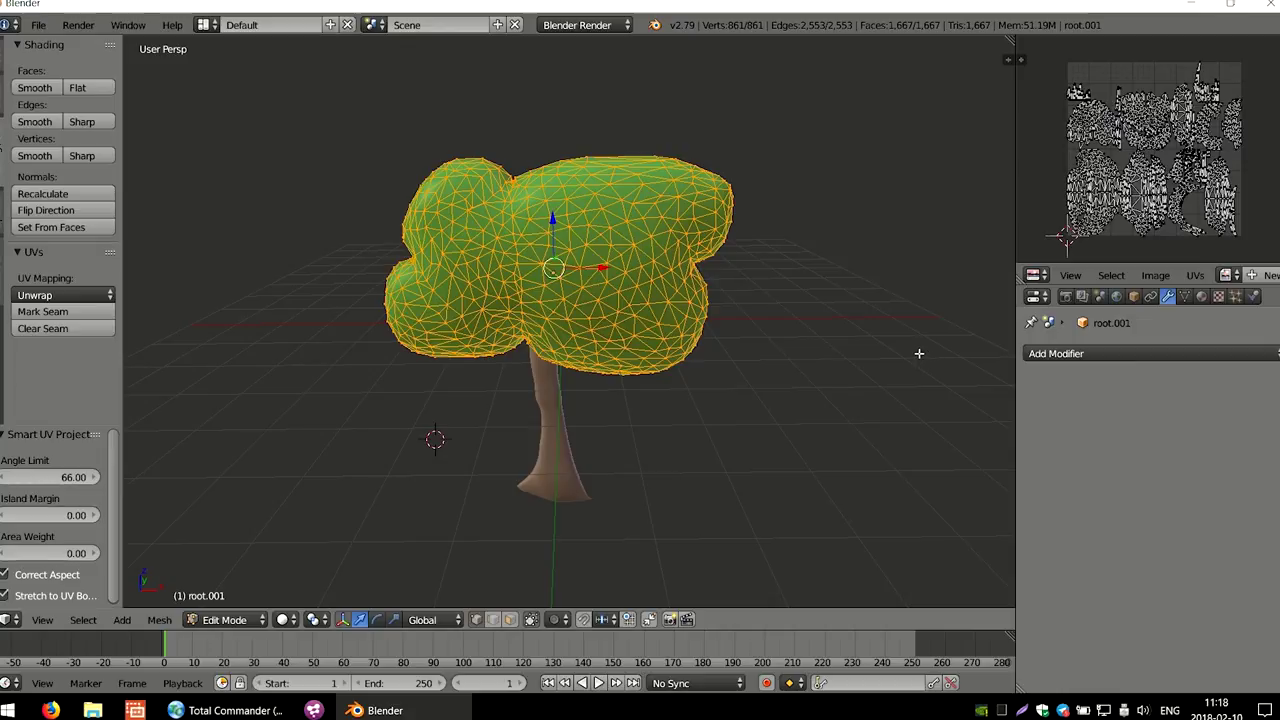
Back in Object Mode, apply a Decimate modifier at ratio 0.0234 to the trunk, leaving 533 faces
key("Tab")
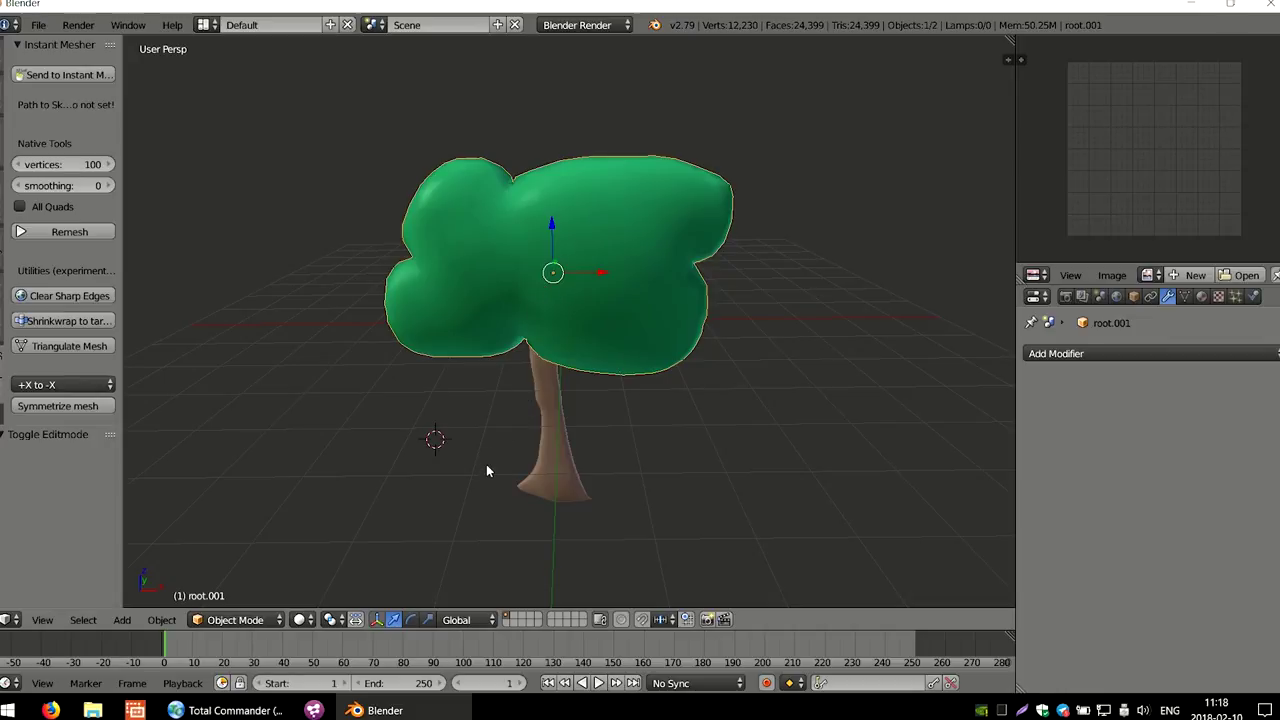
right_click(553, 405)
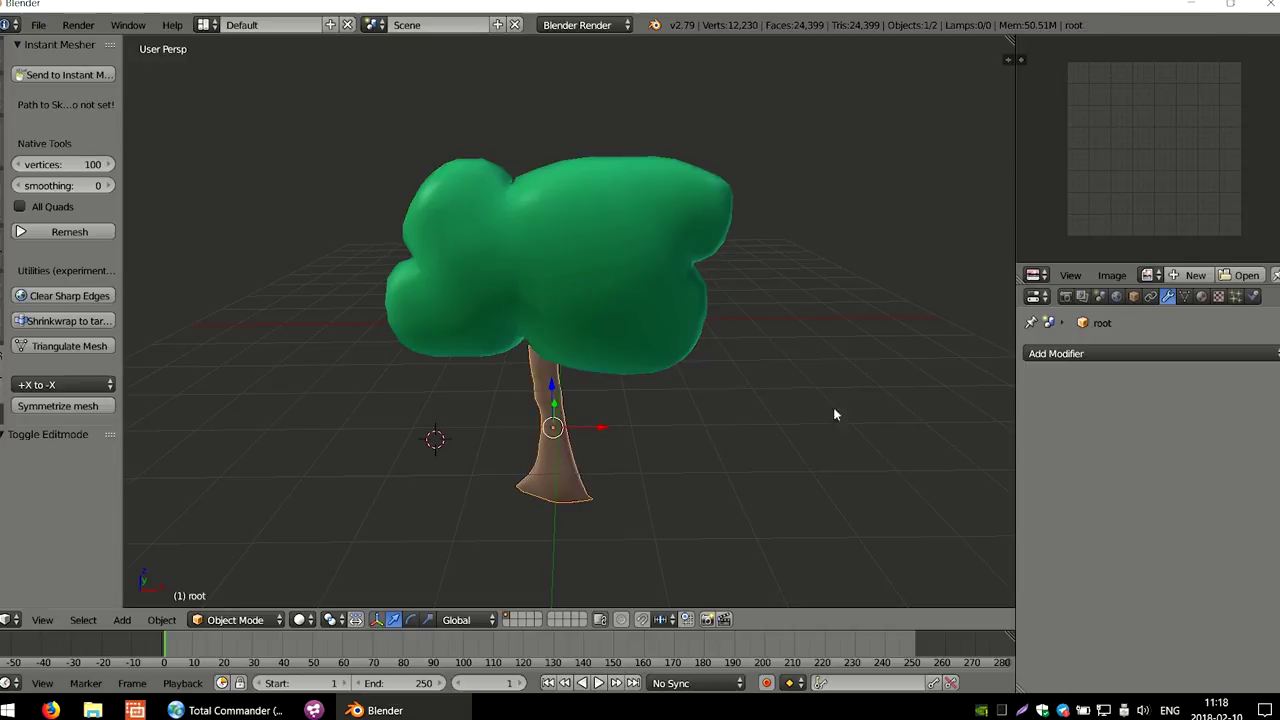
left_click(1137, 359)
left_click(972, 466)
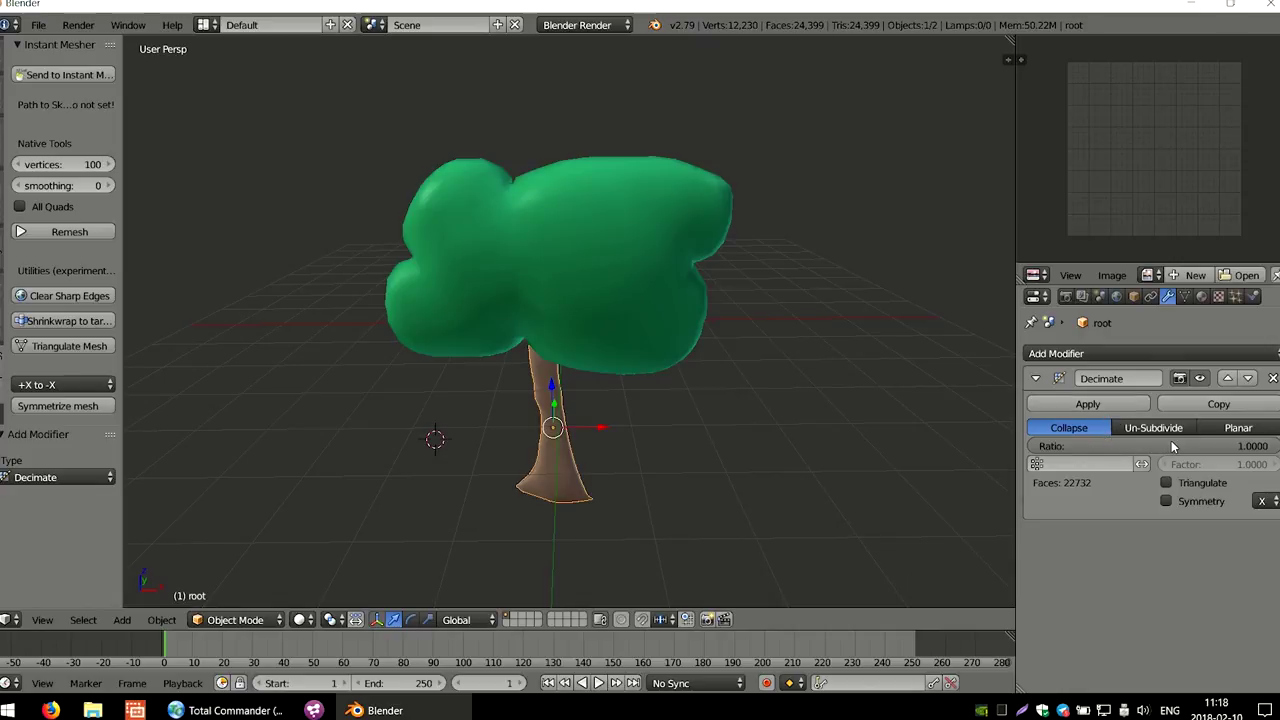
left_click_drag(1224, 441, 1042, 446)
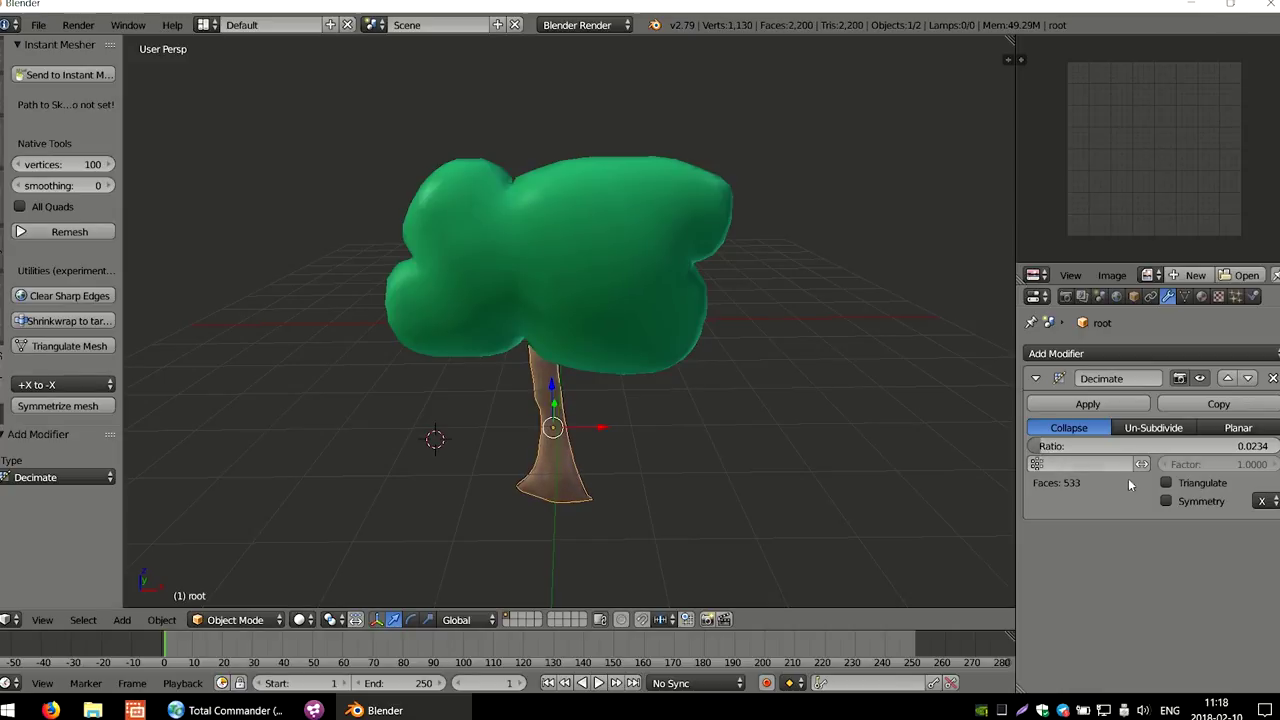
left_click(1099, 407)
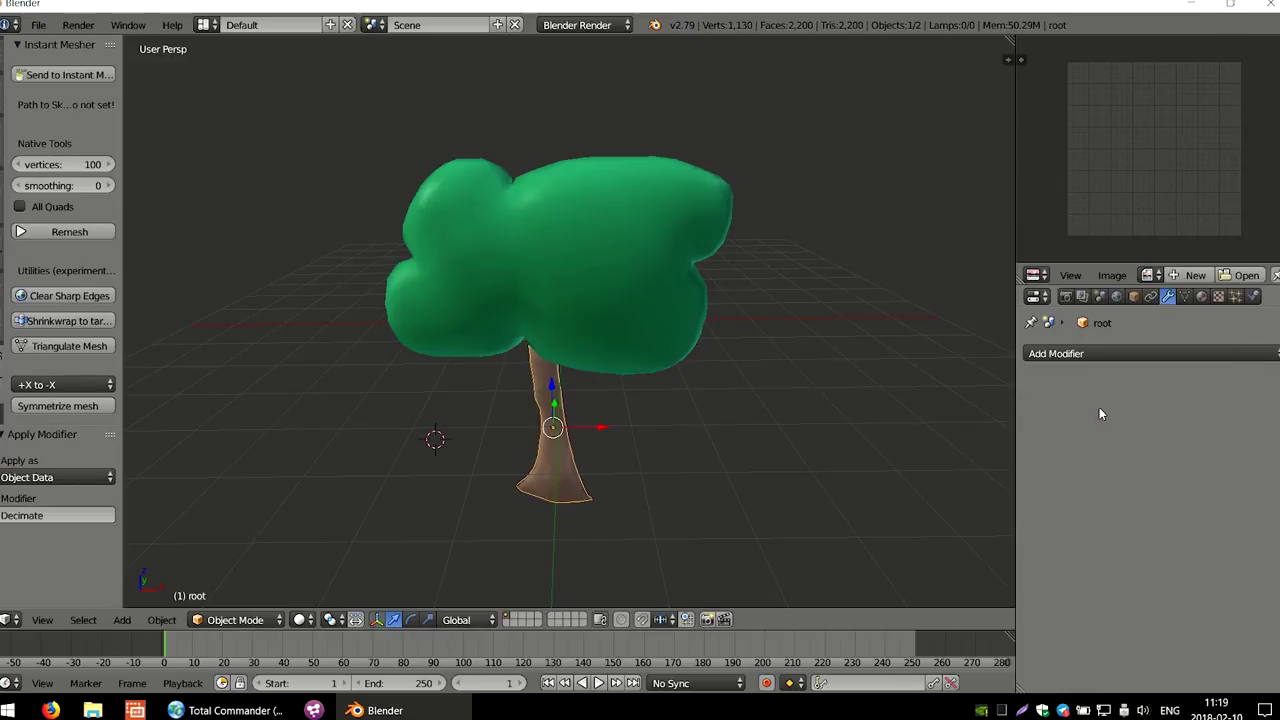
Set the trunk normals from faces, Smart UV Project it at angle limit 66, and return to Object Mode
key("Tab")
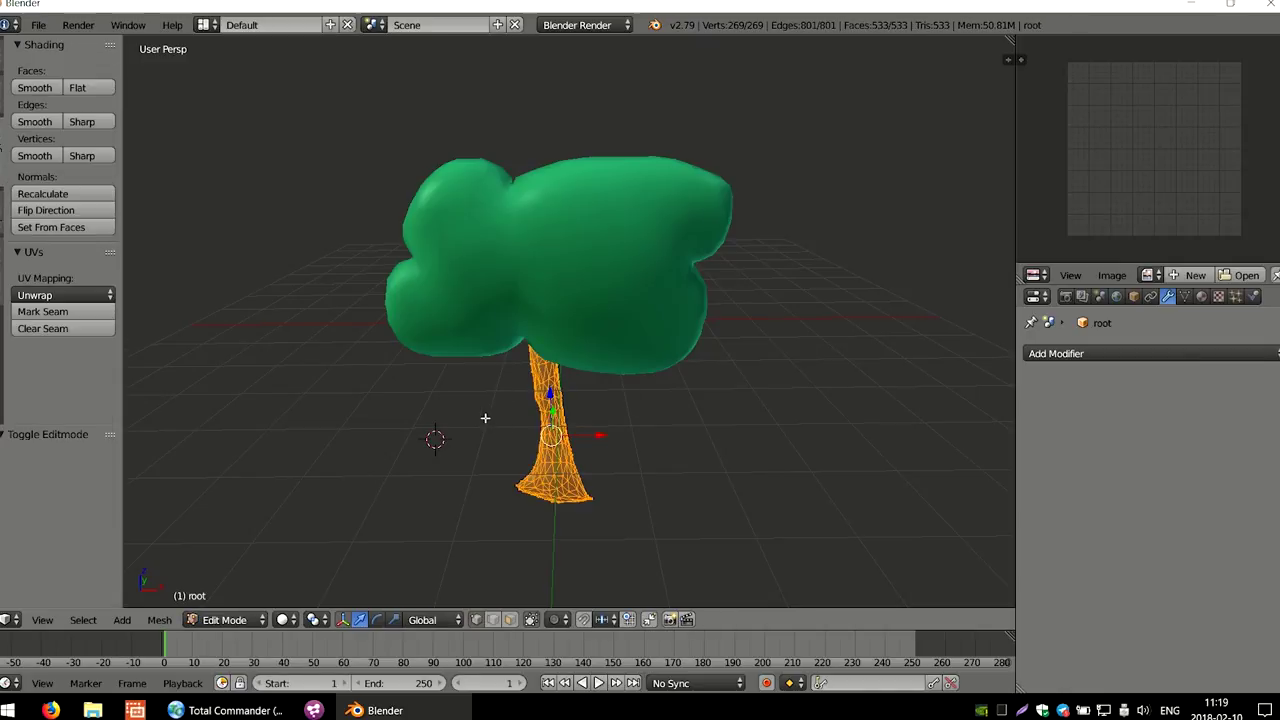
left_click(39, 229)
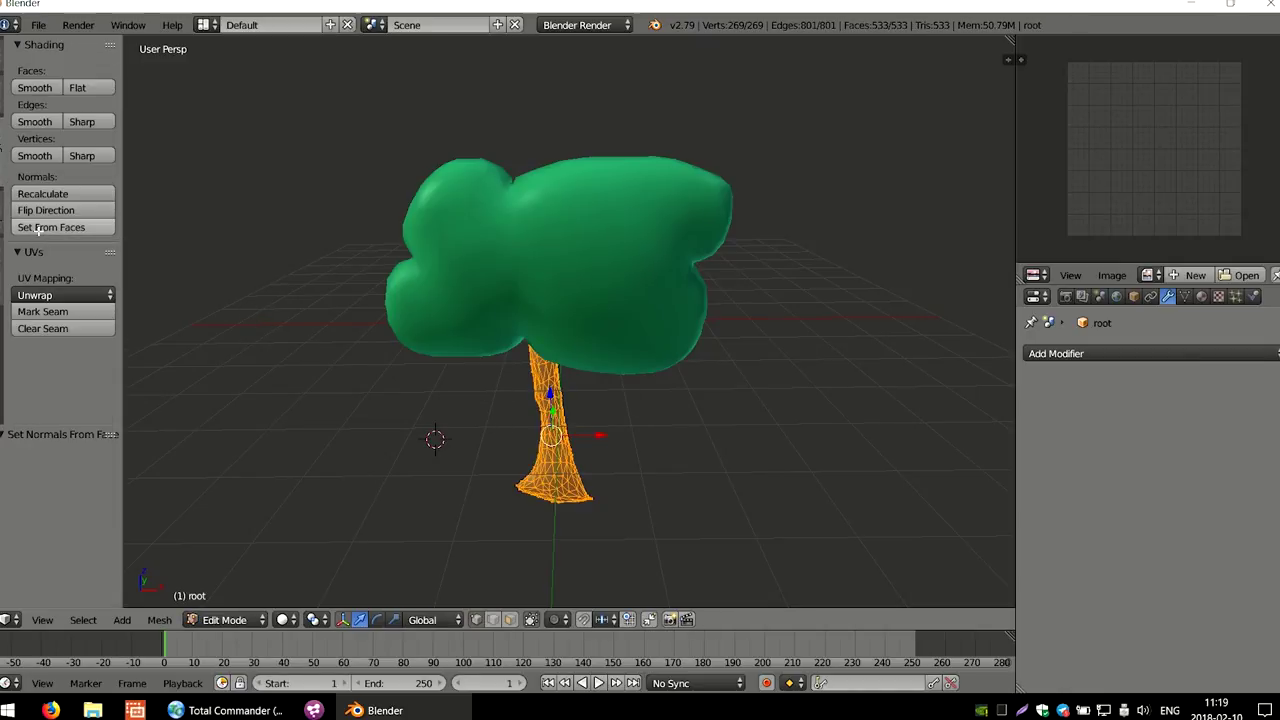
left_click(60, 295)
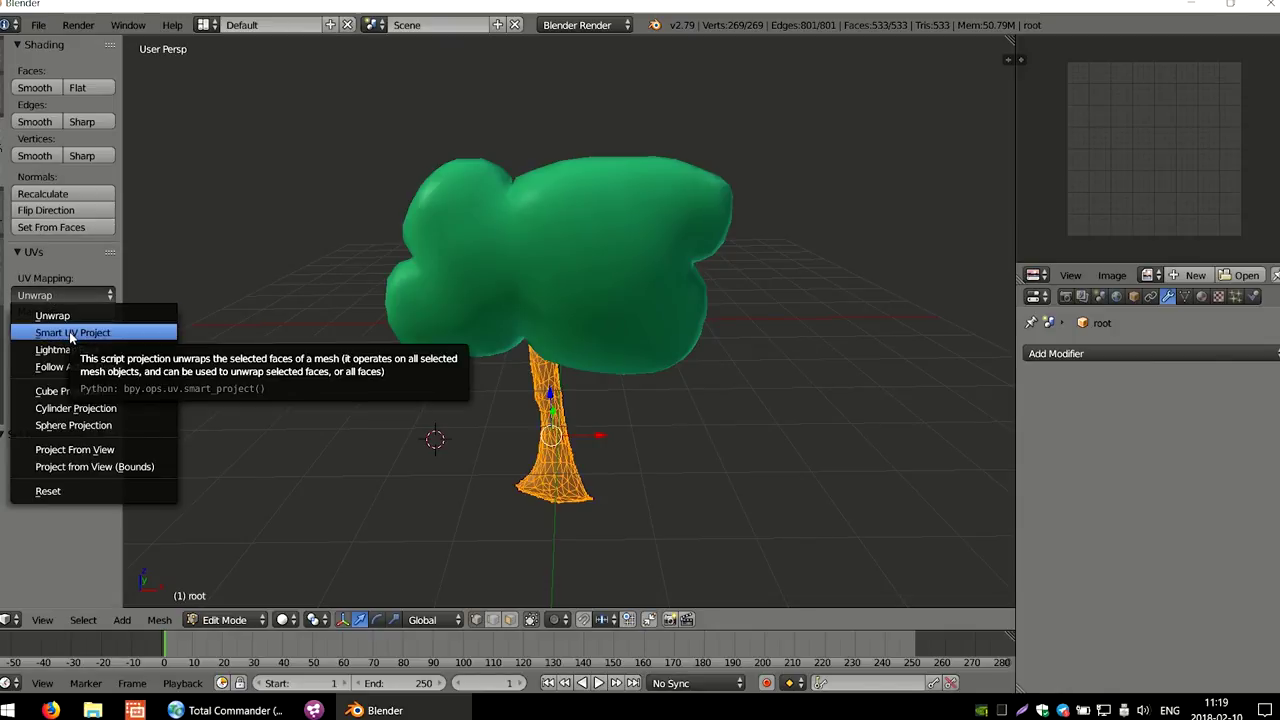
left_click(69, 332)
left_click(96, 459)
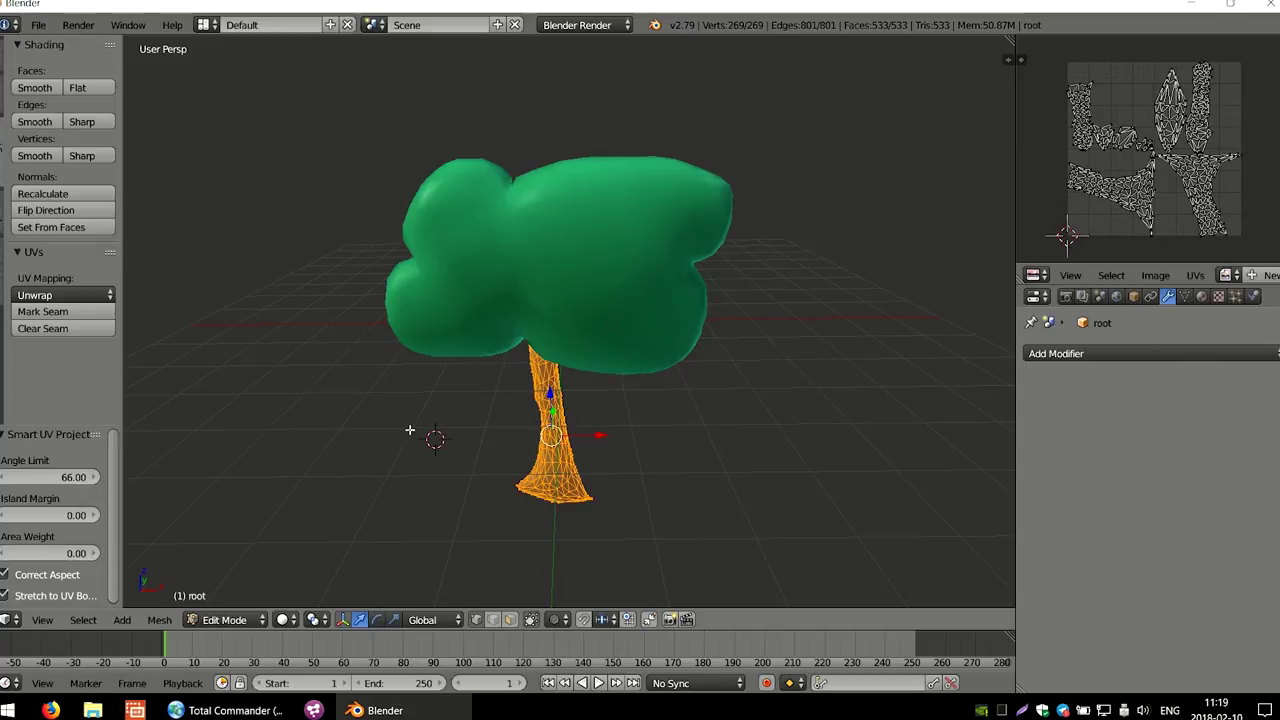
key("Tab")
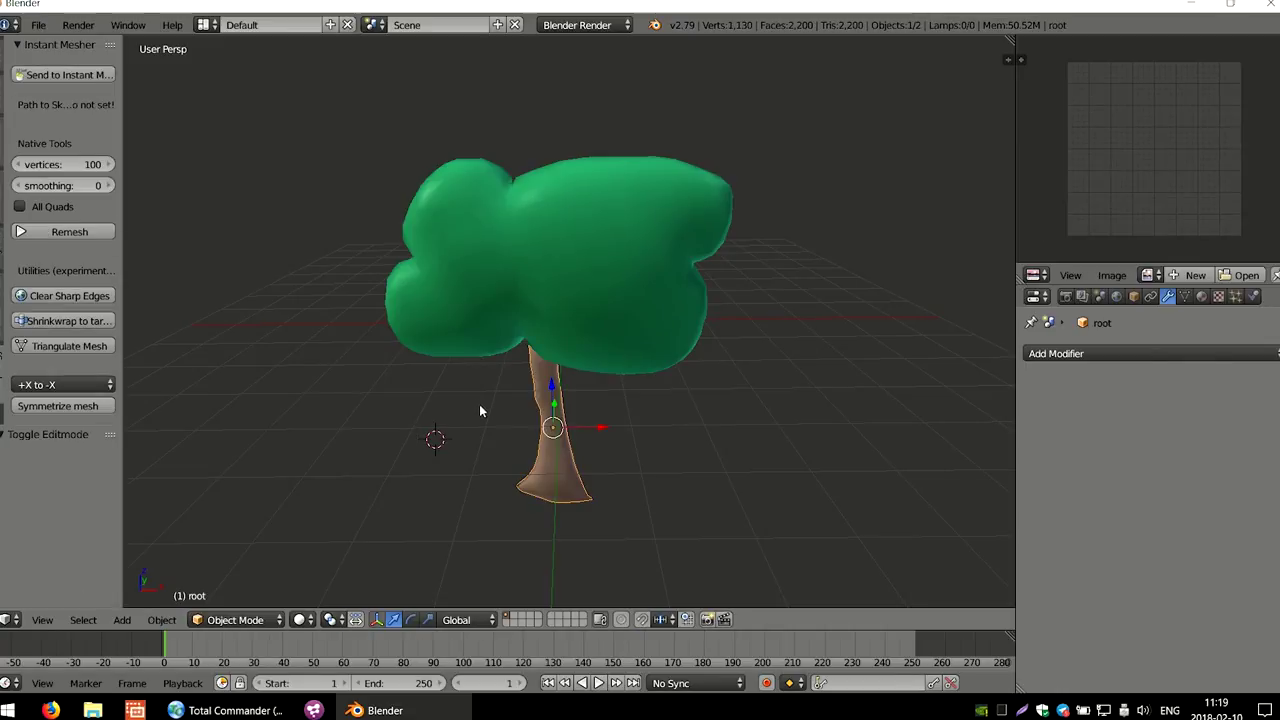
Select both the green canopy and the trunk
mouse_move(520, 385)
middle_mouse_down()
mouse_move(610, 386)
mouse_move(512, 390)
middle_mouse_up()
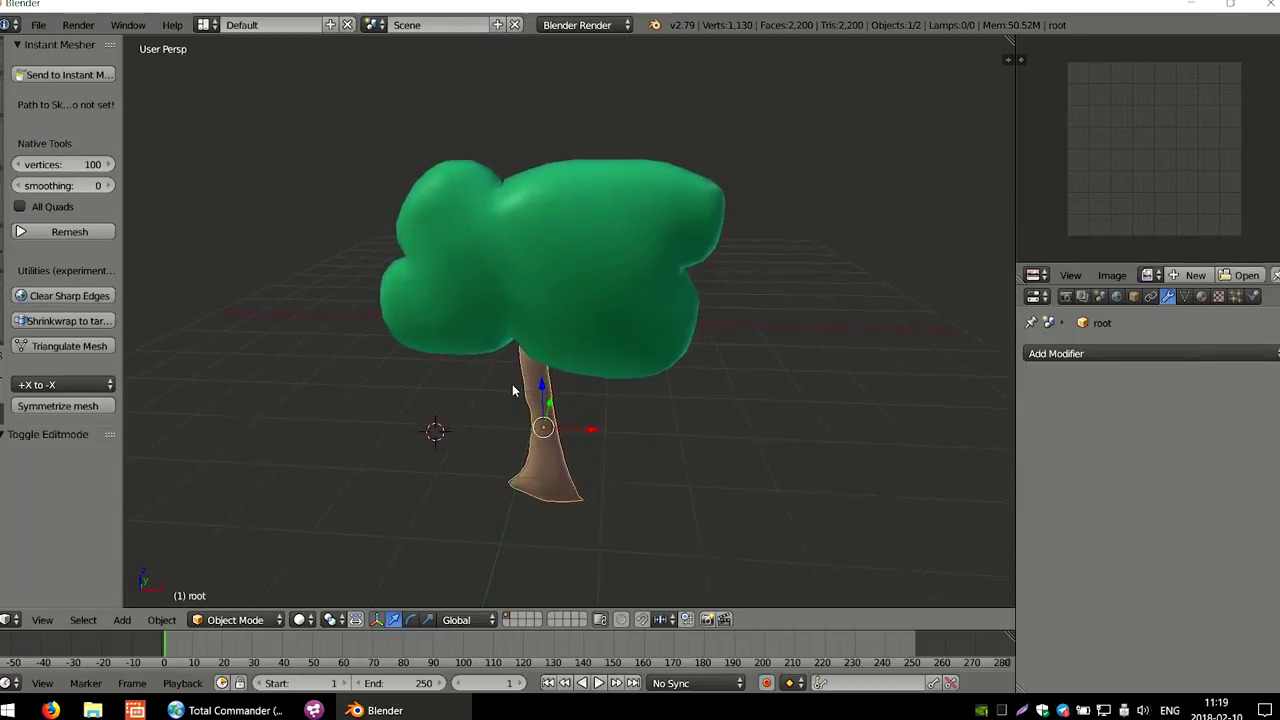
right_click(510, 300)
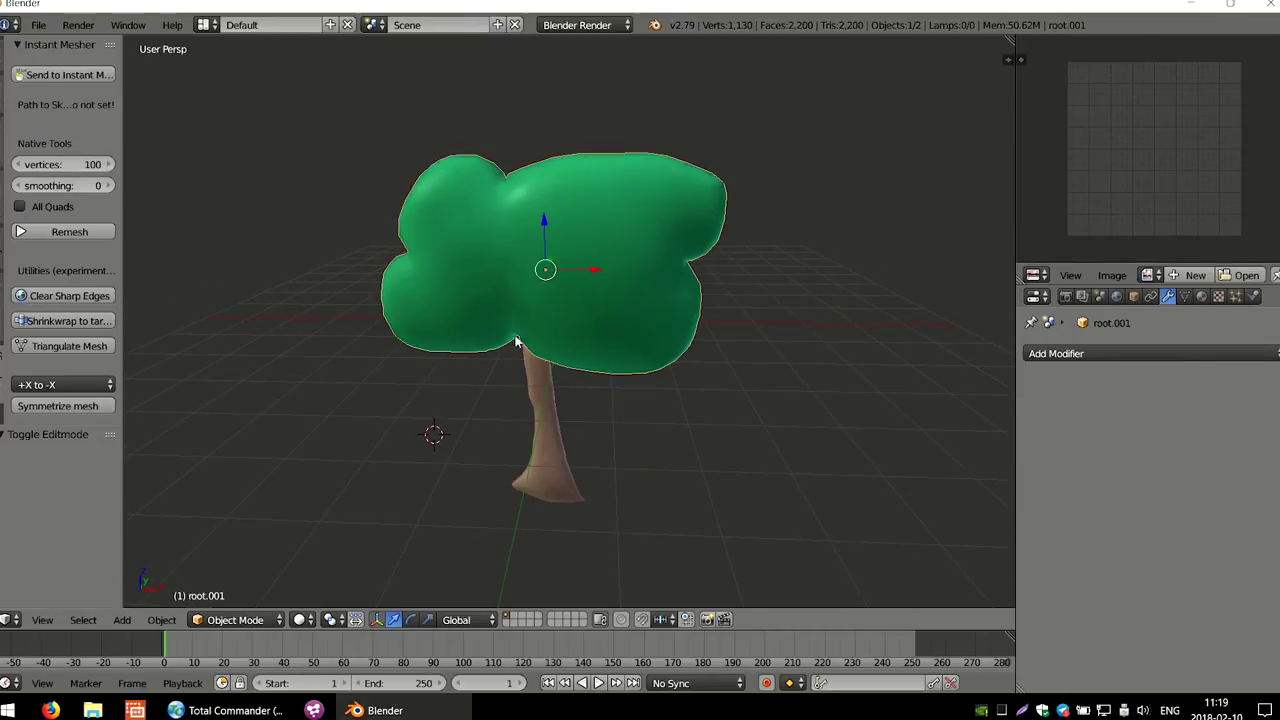
right_click(540, 400, "shift")
Export the selected objects only as FBX to the Tutorial folder, named treebushy_optimized.fbx
left_click(38, 25)
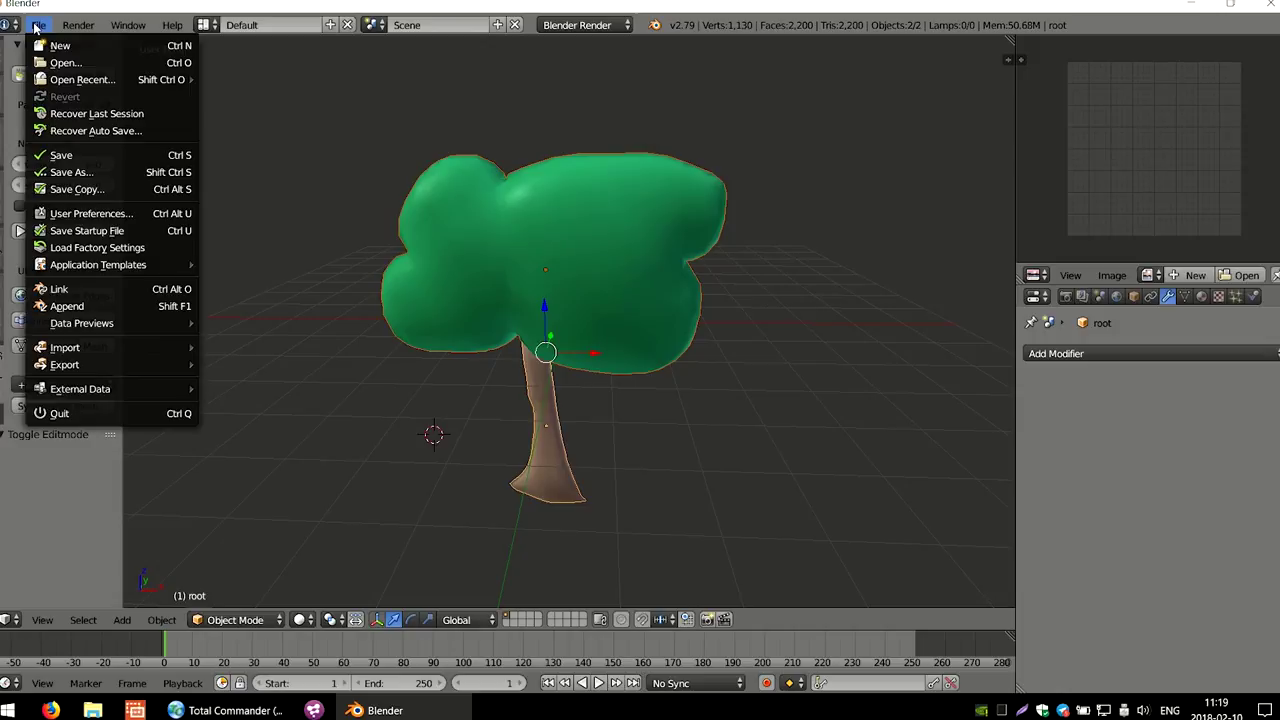
mouse_move(86, 364)
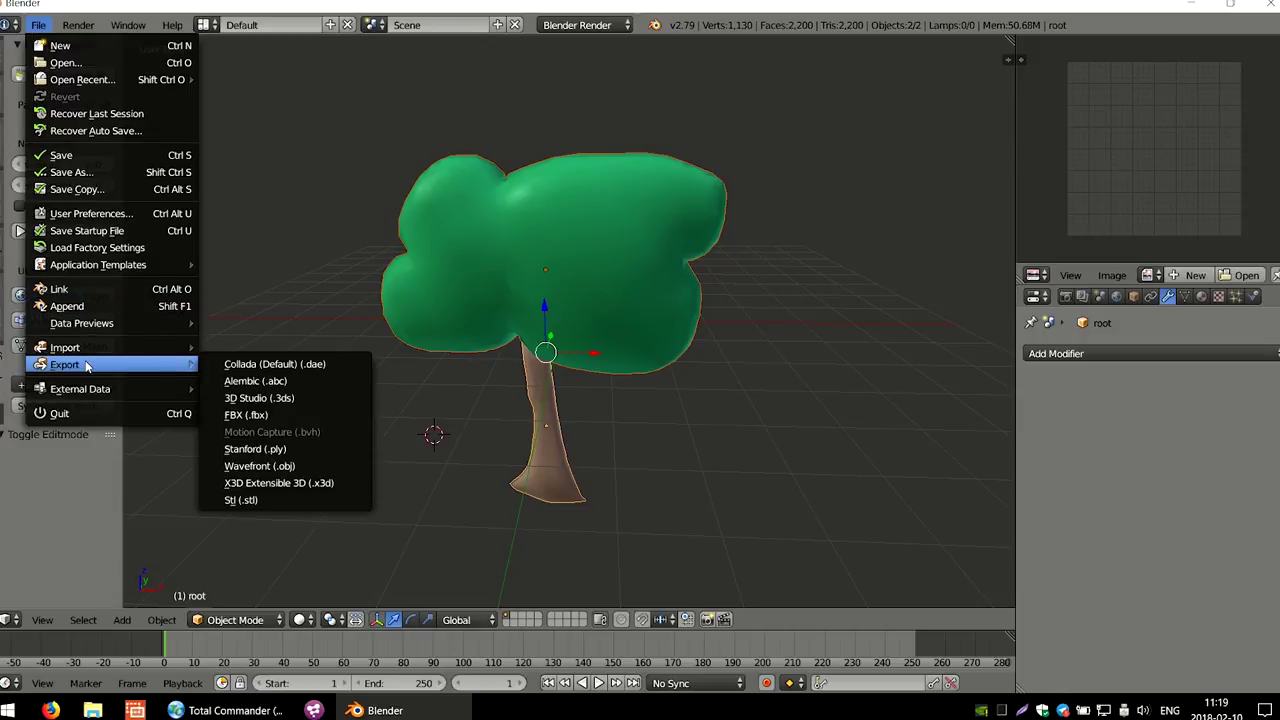
left_click(314, 415)
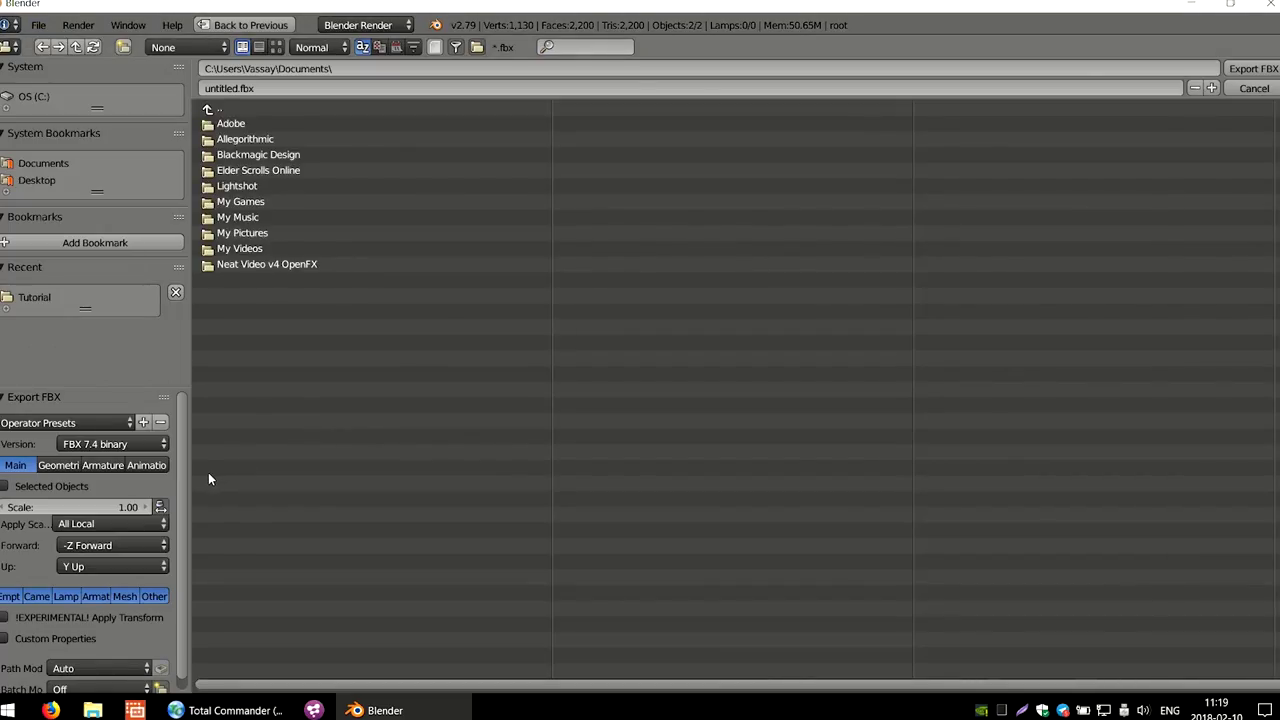
left_click(4, 488)
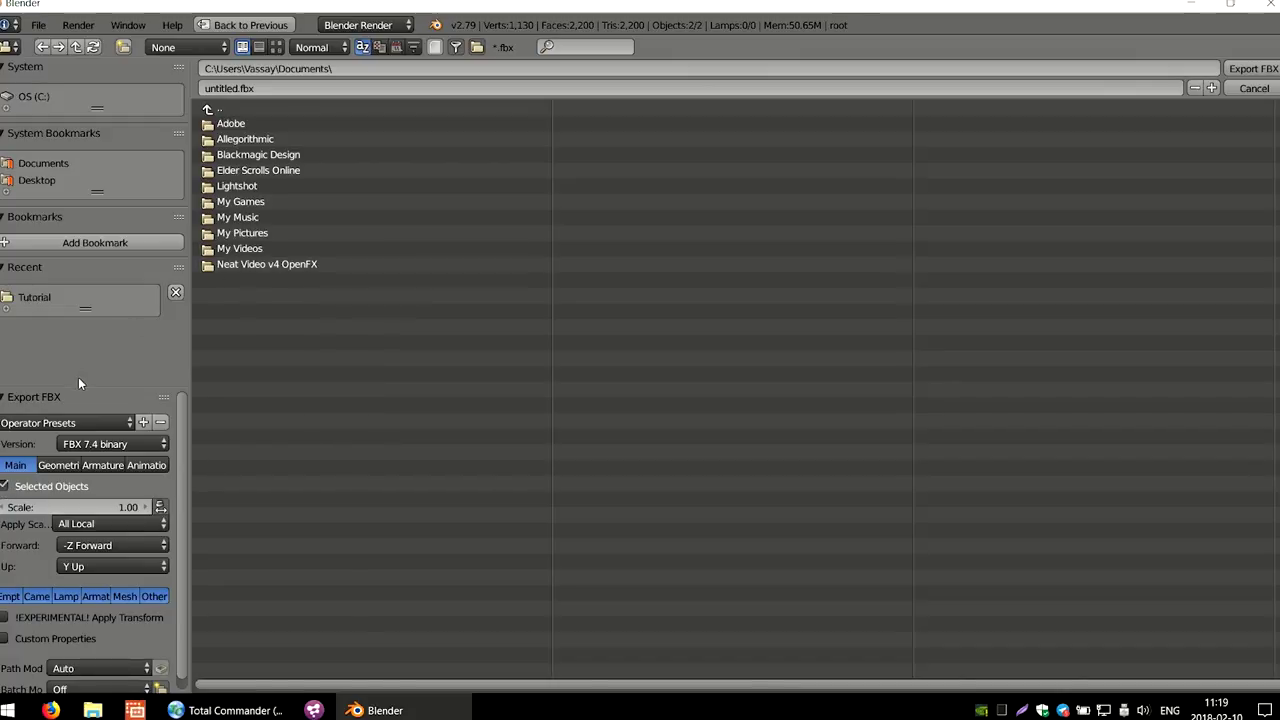
left_click(34, 298)
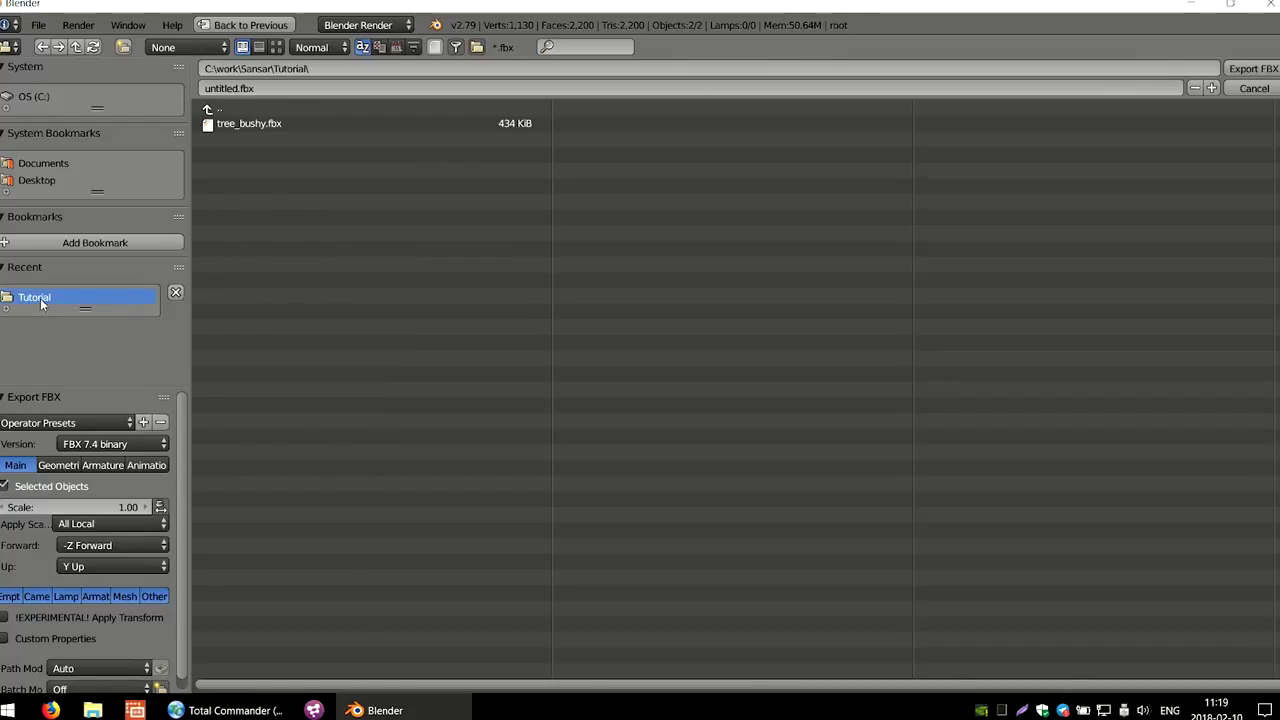
left_click(271, 88)
type("tree")
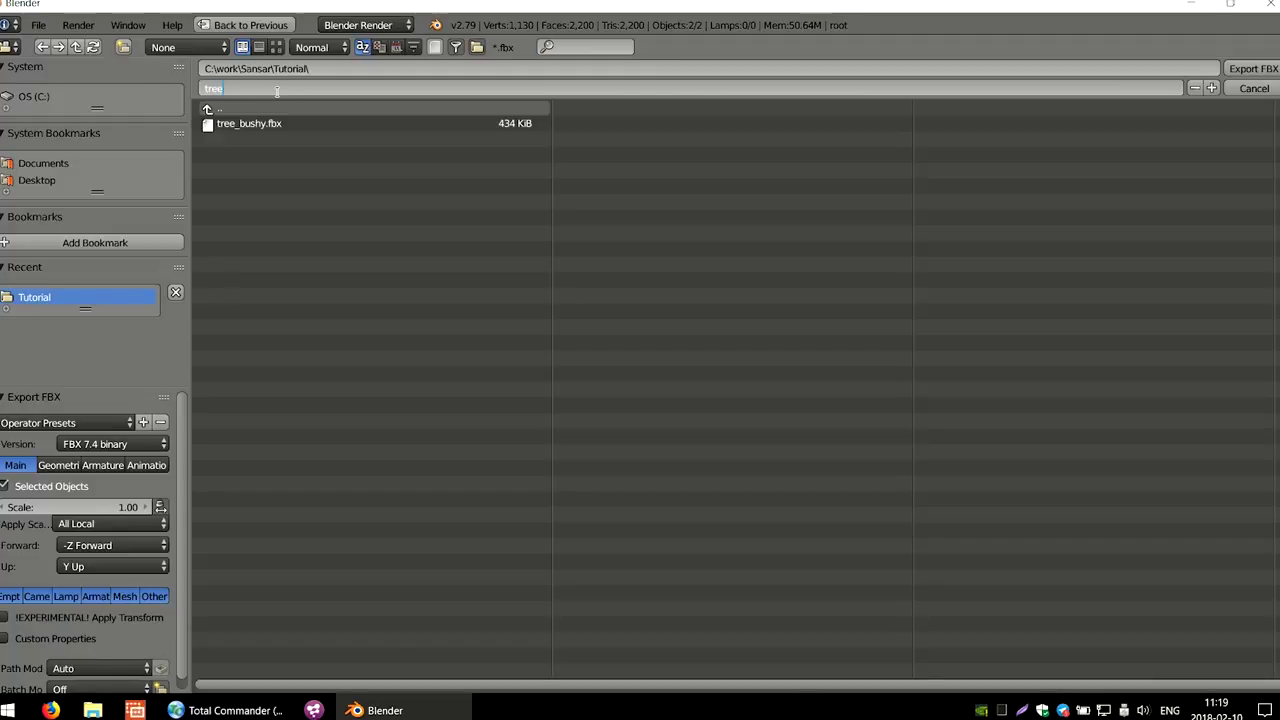
type("bushy_optimized.fbx")
key("Return")
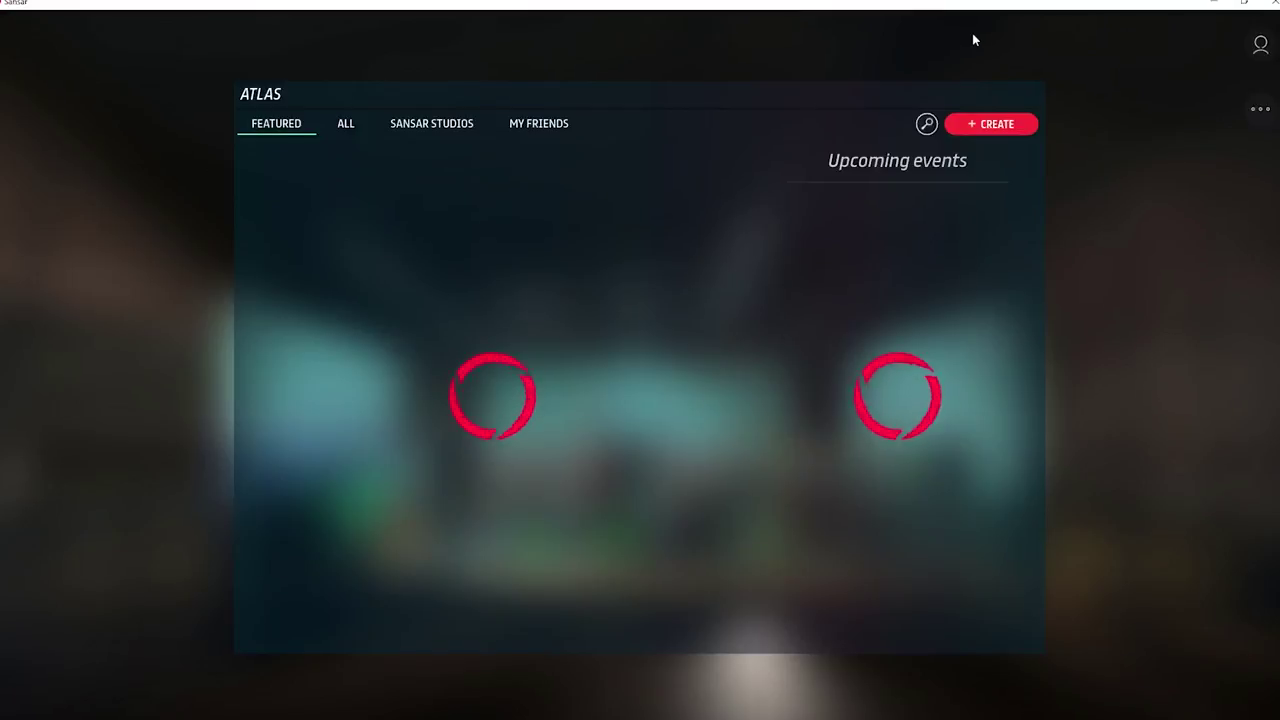
From My Experiences, open the Meet the Draxies scene in the editor
left_click(981, 123)
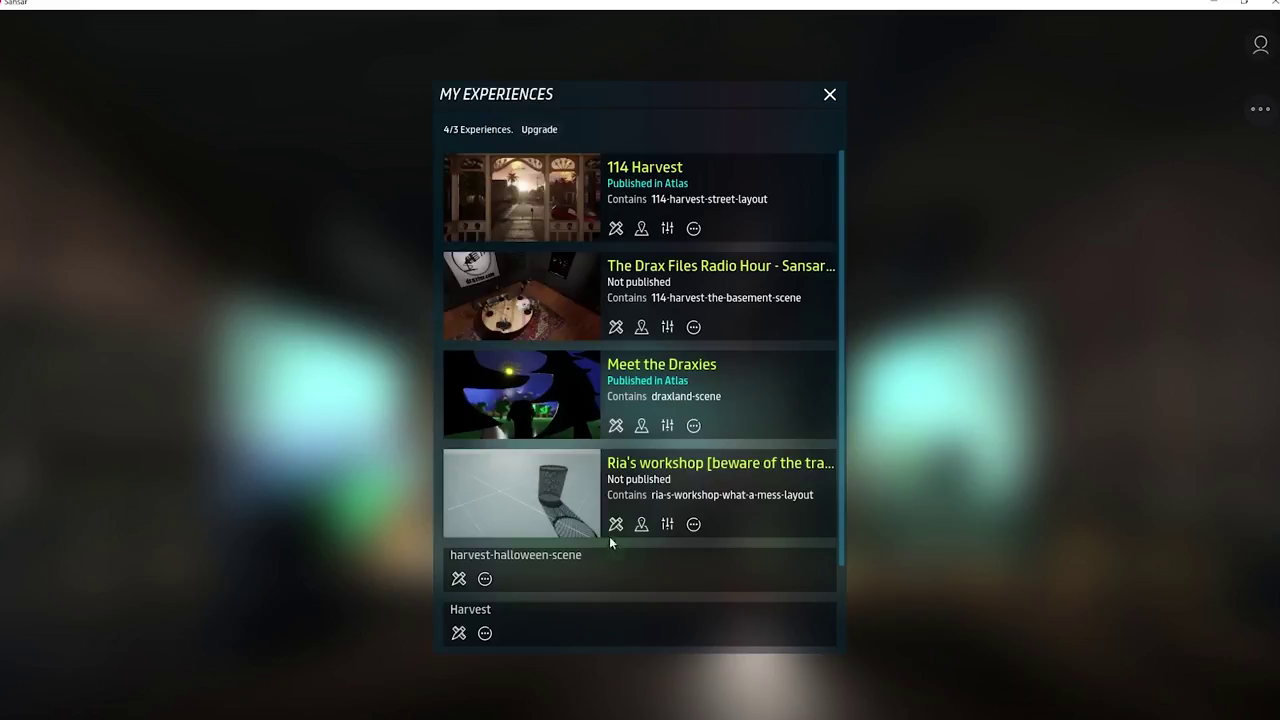
left_click(616, 427)
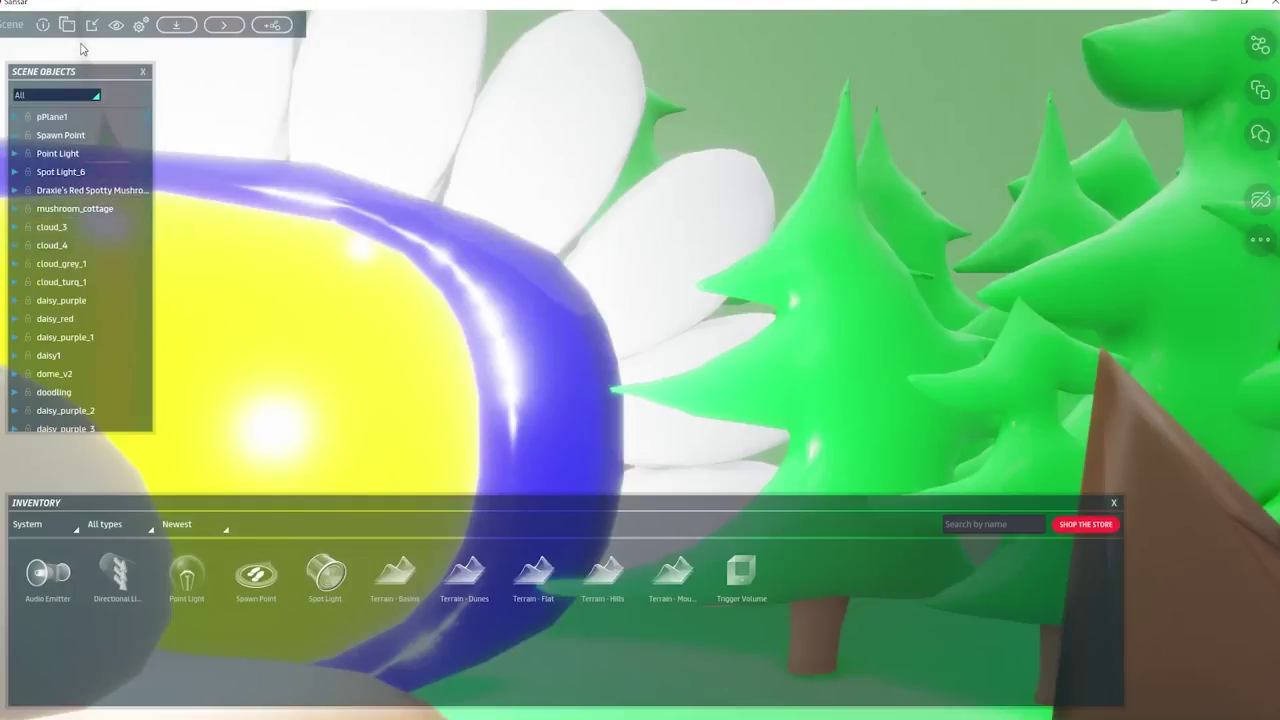
Start a 3D model import of treebushy_optimized_v1.fbx, leaving the collision mesh path empty
left_click(91, 24)
left_click(119, 73)
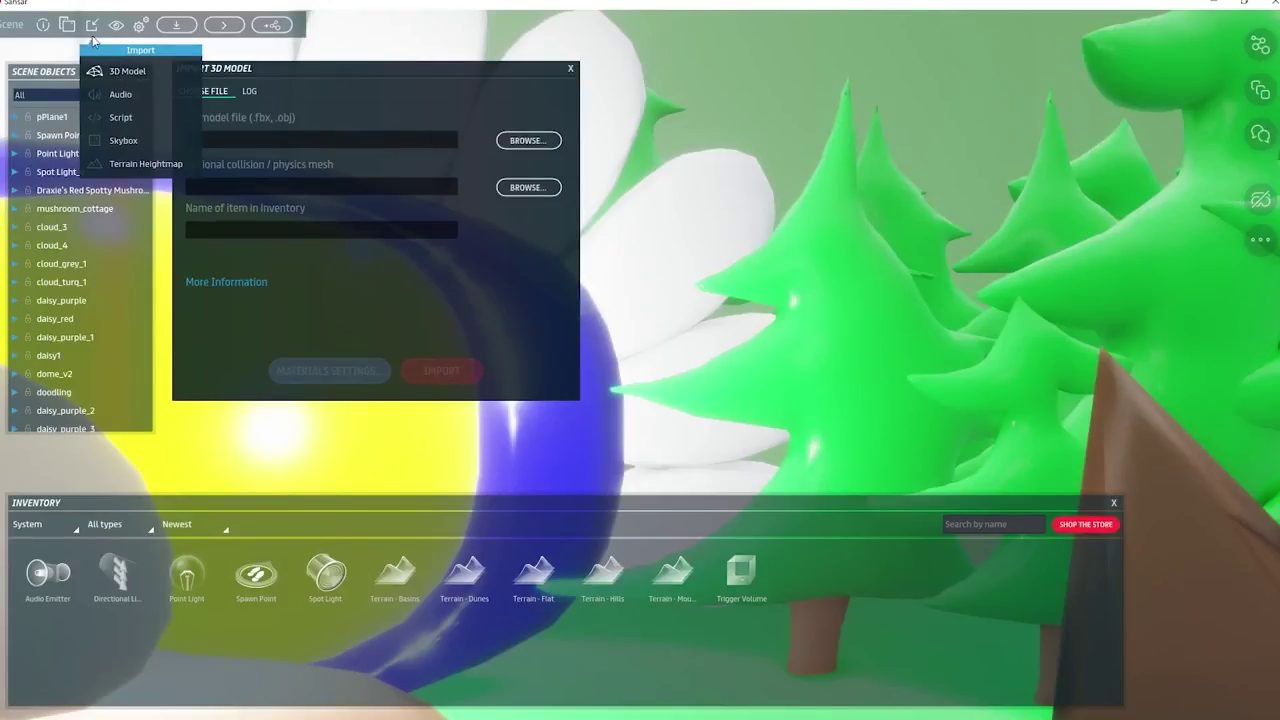
left_click(545, 142)
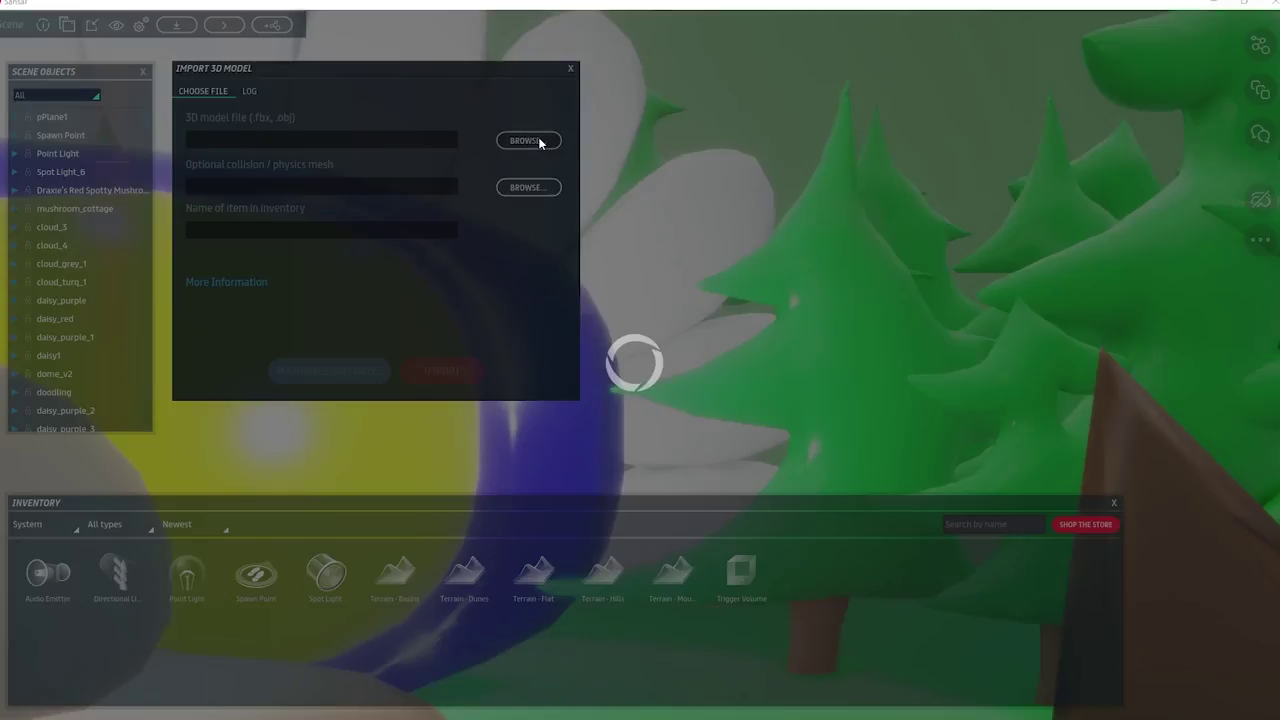
double_click(426, 114)
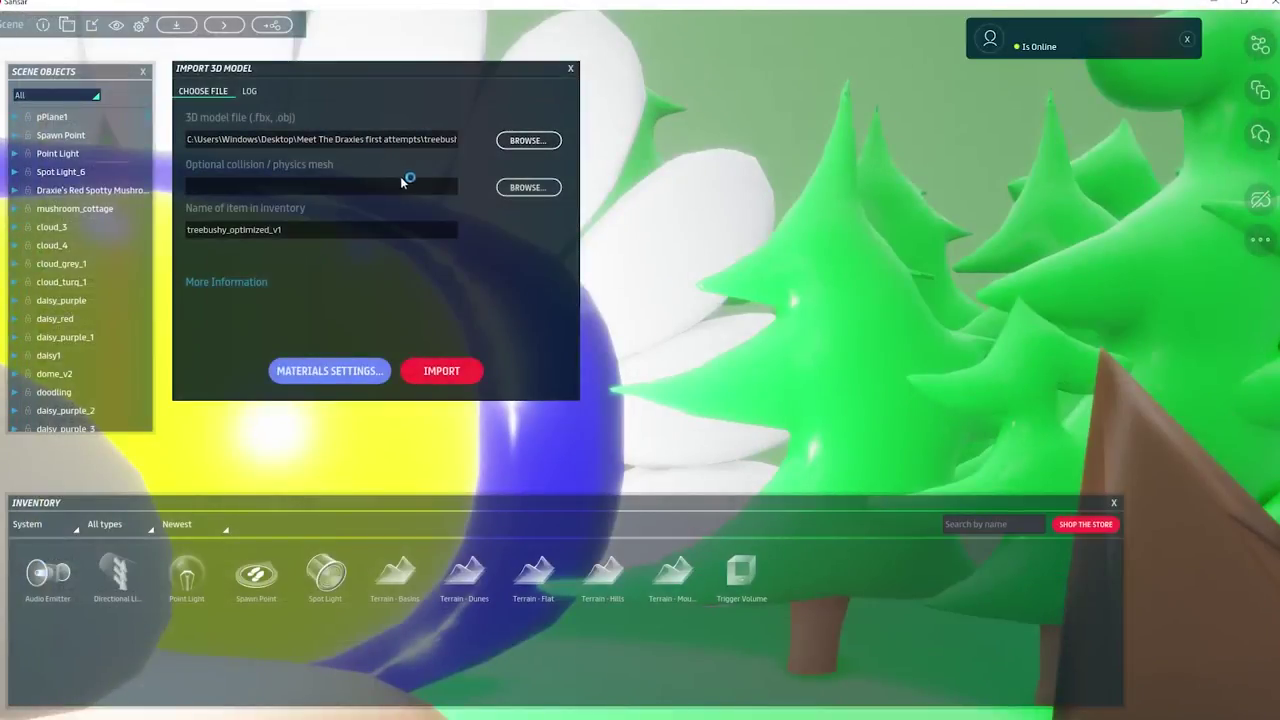
left_click(529, 187)
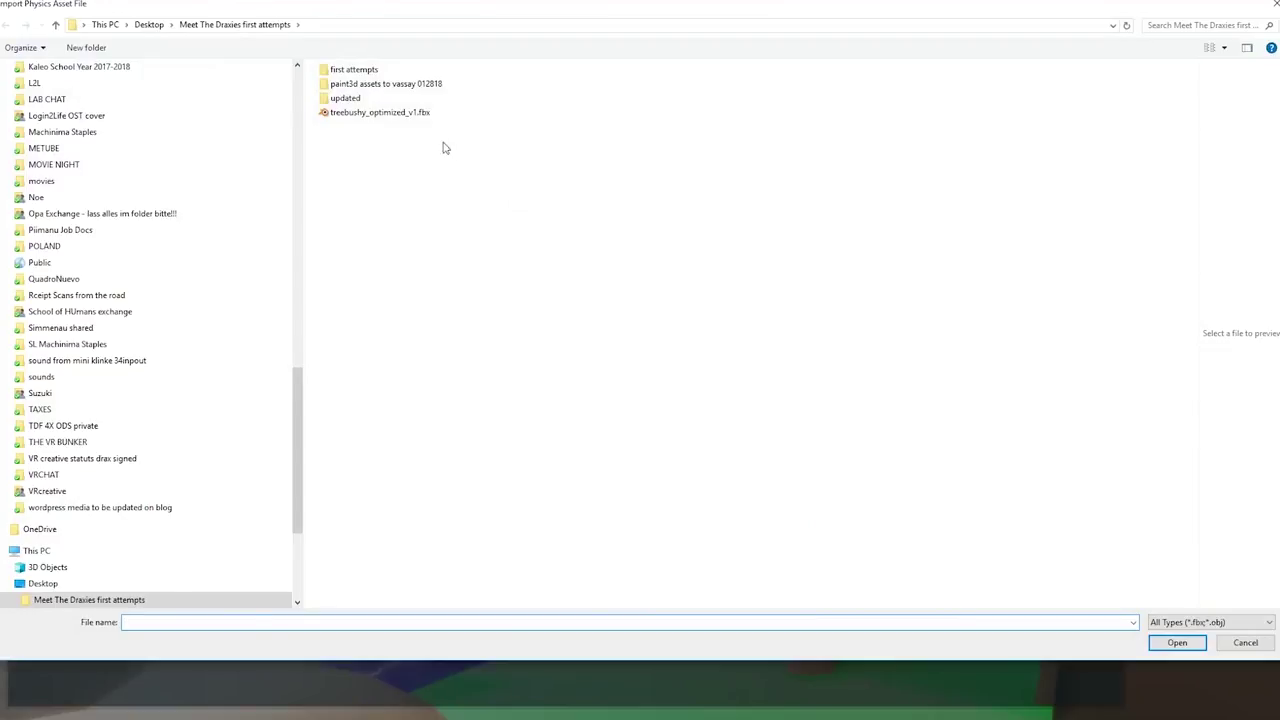
double_click(411, 110)
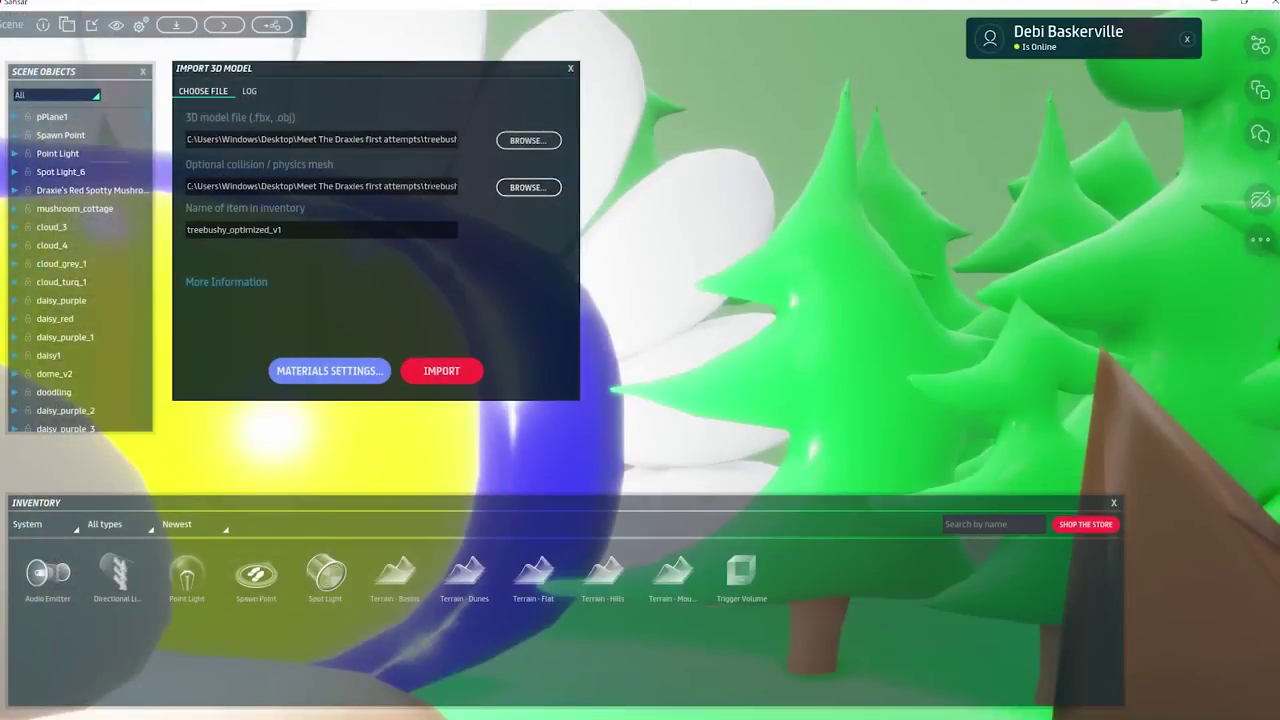
key("BackSpace")
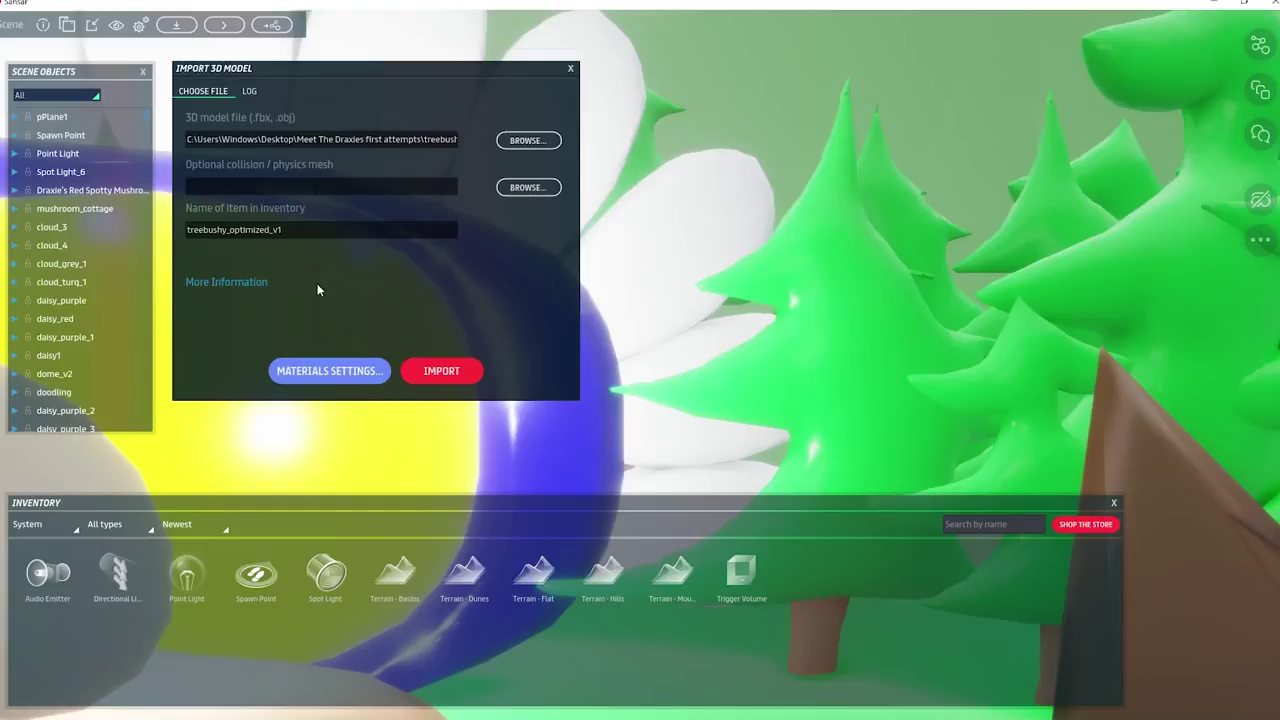
left_click(344, 370)
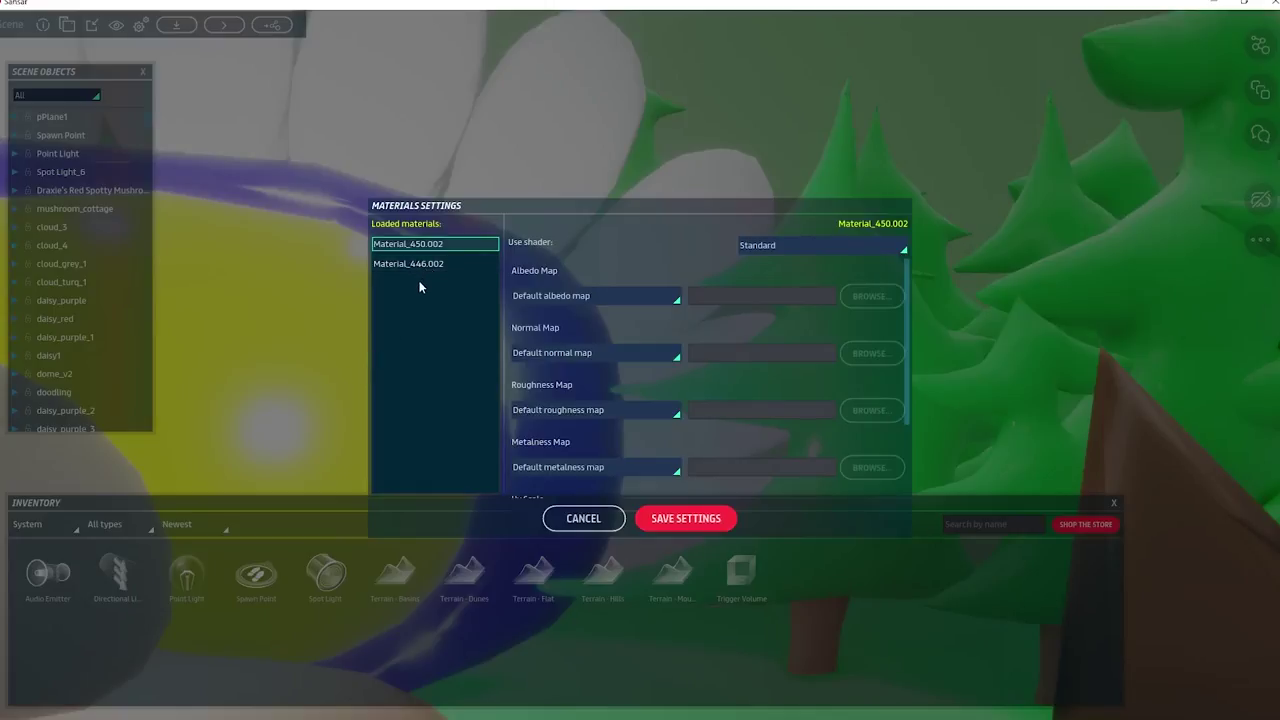
Give Material_450.002 custom textures: rough10.png for roughness and metal0.png for metalness
left_click(600, 418)
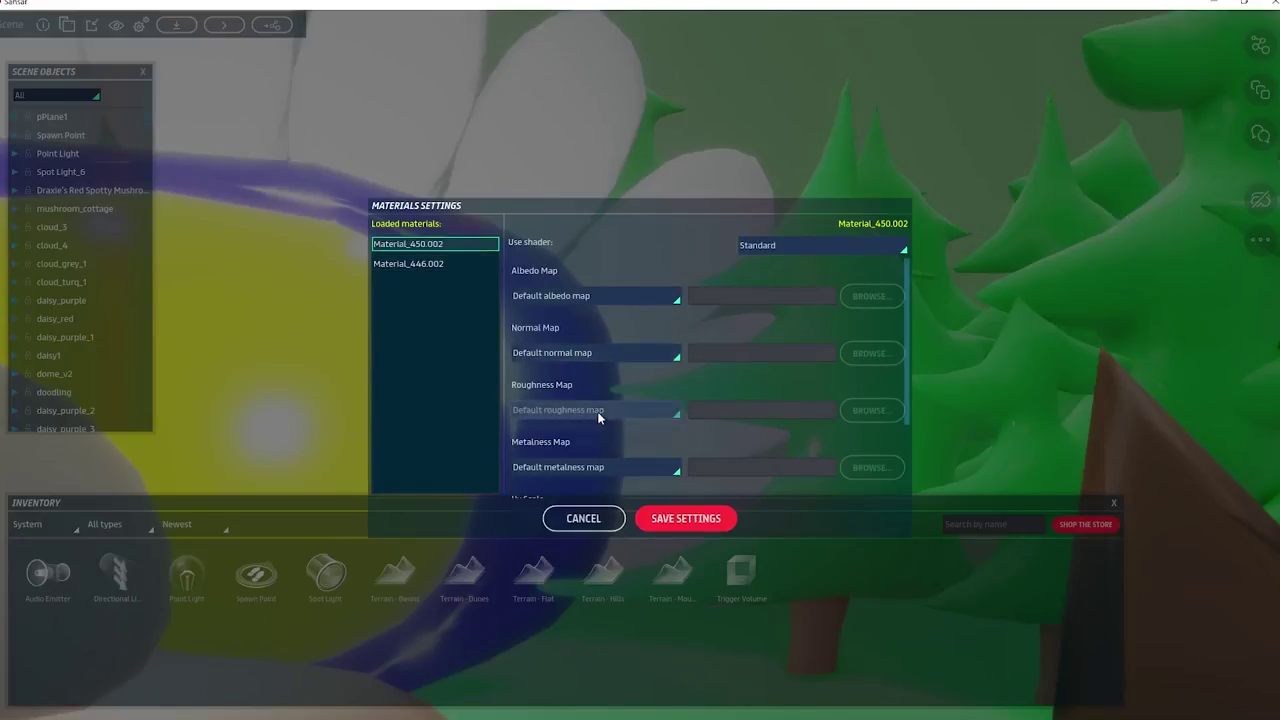
left_click(579, 441)
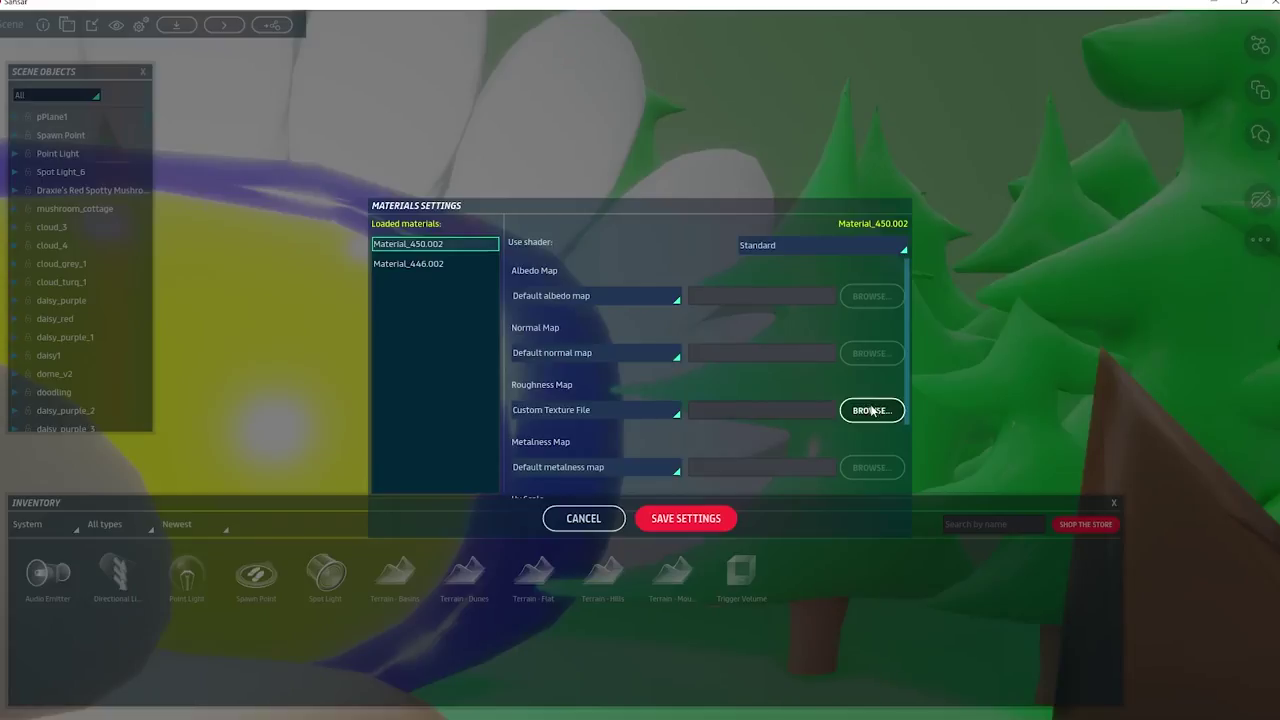
left_click(870, 410)
double_click(352, 126)
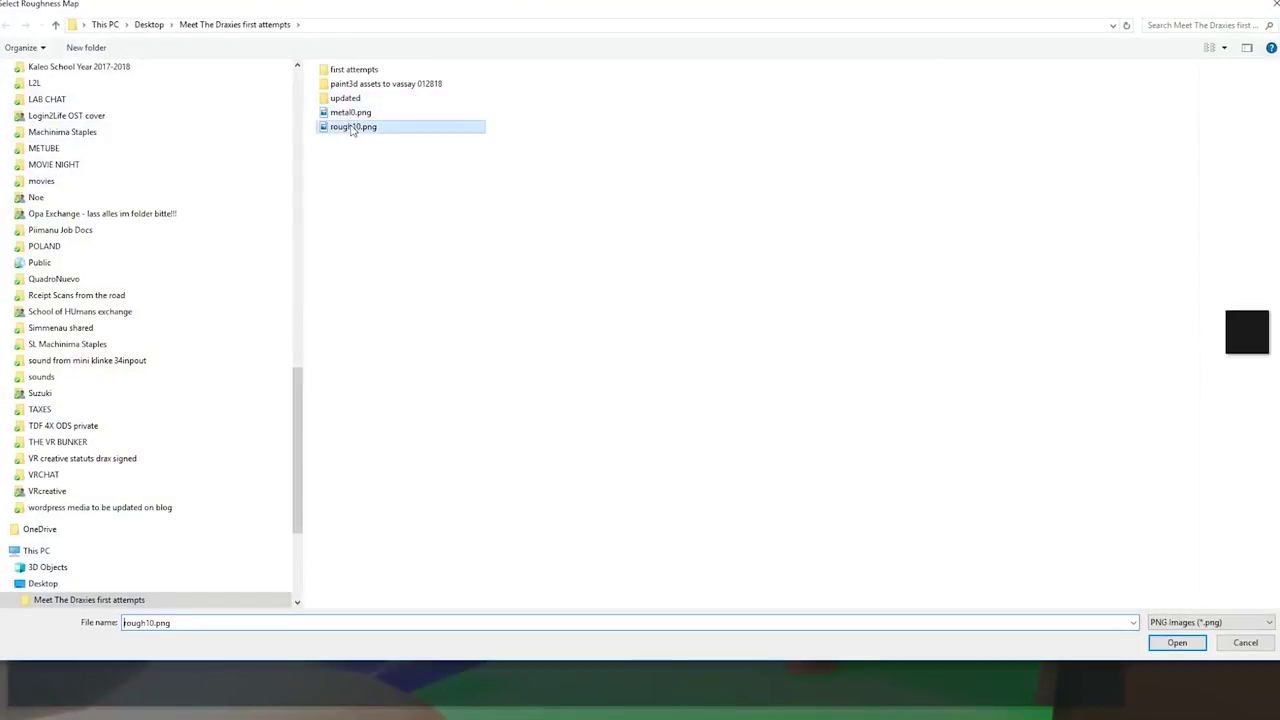
left_click(568, 469)
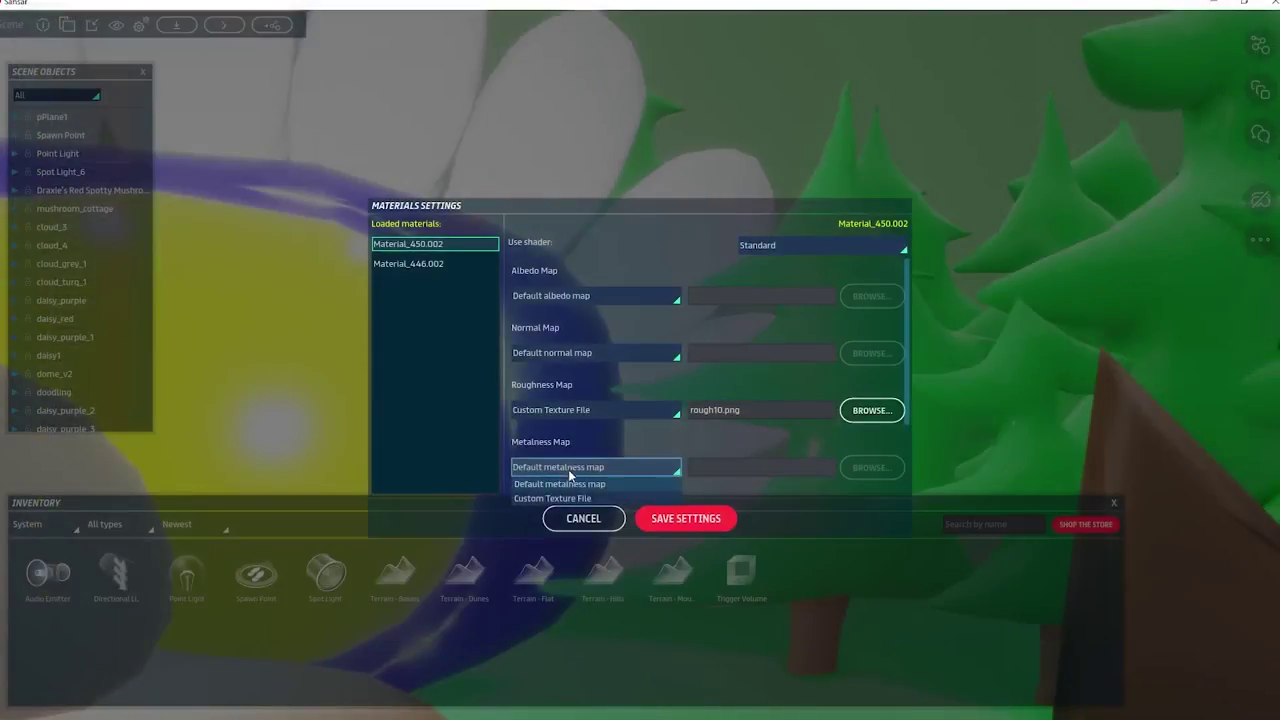
left_click(566, 497)
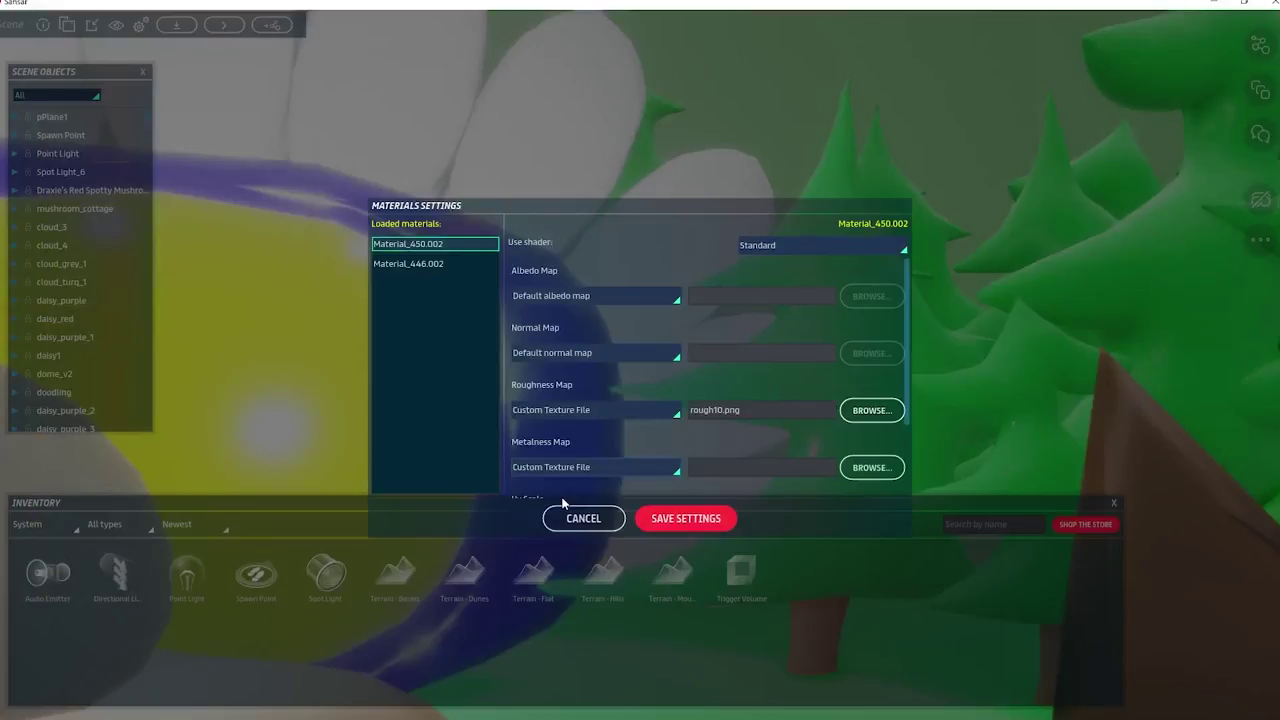
left_click(848, 476)
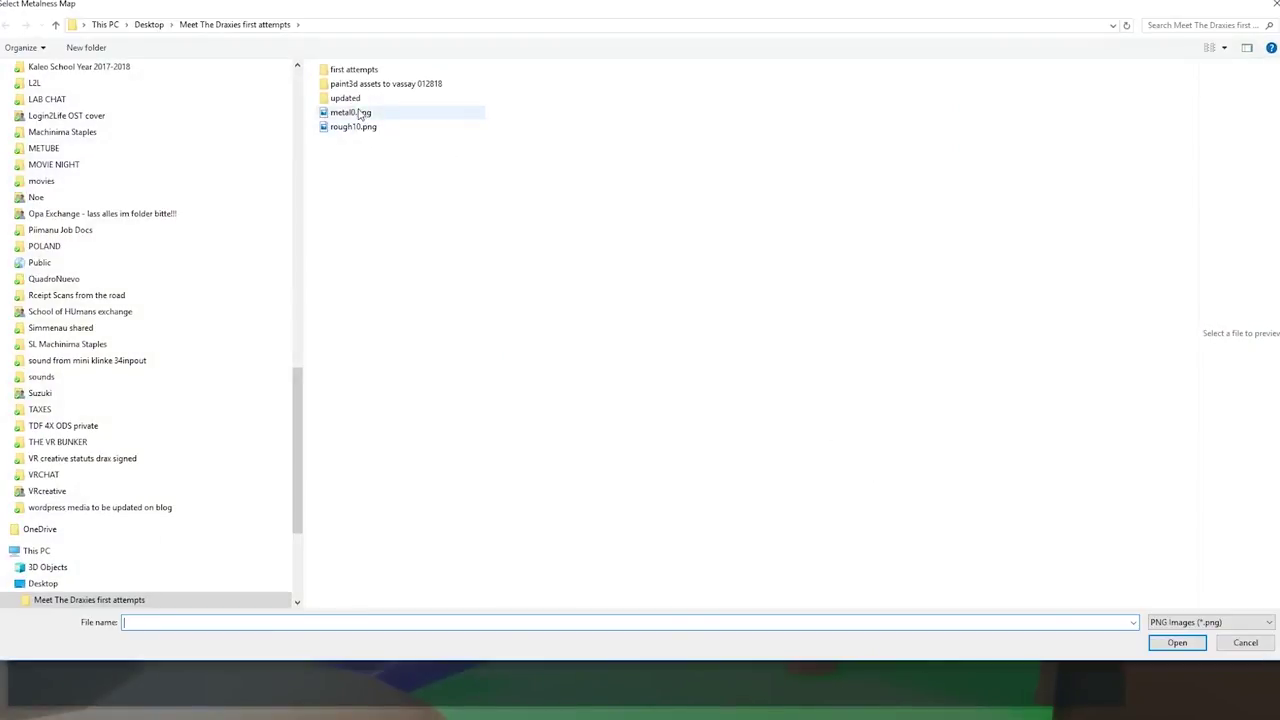
double_click(357, 113)
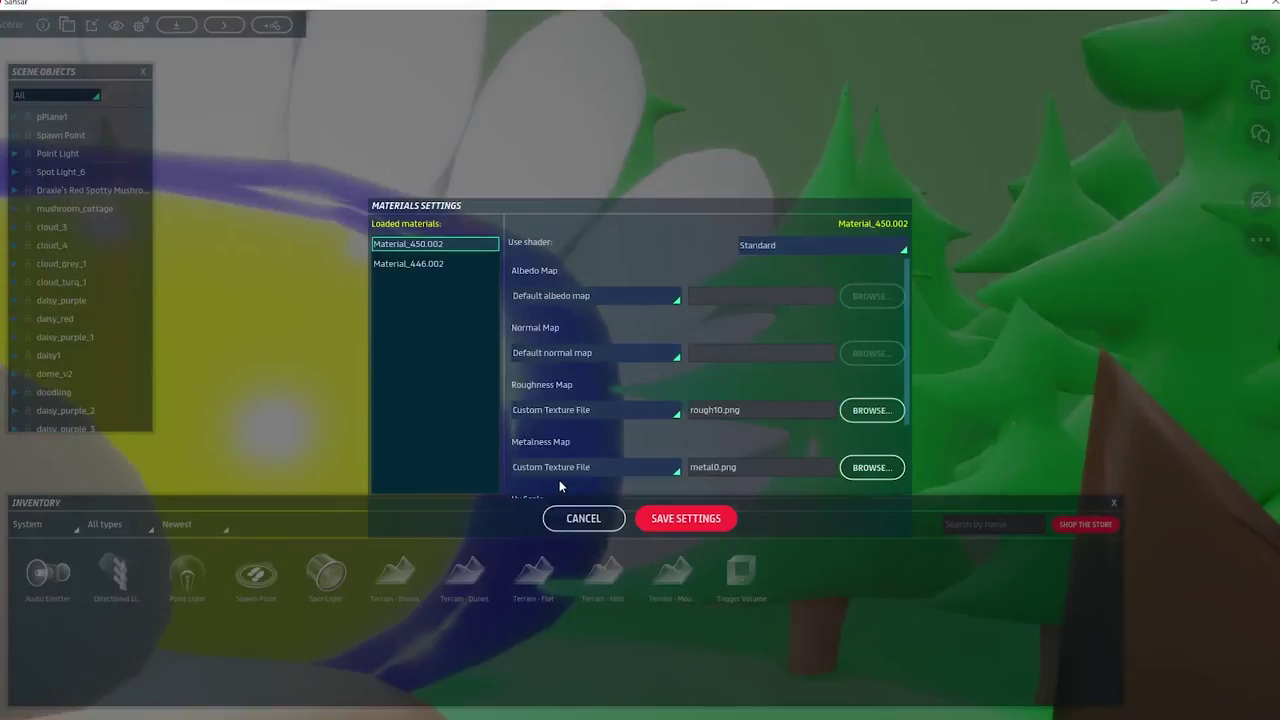
left_click(422, 264)
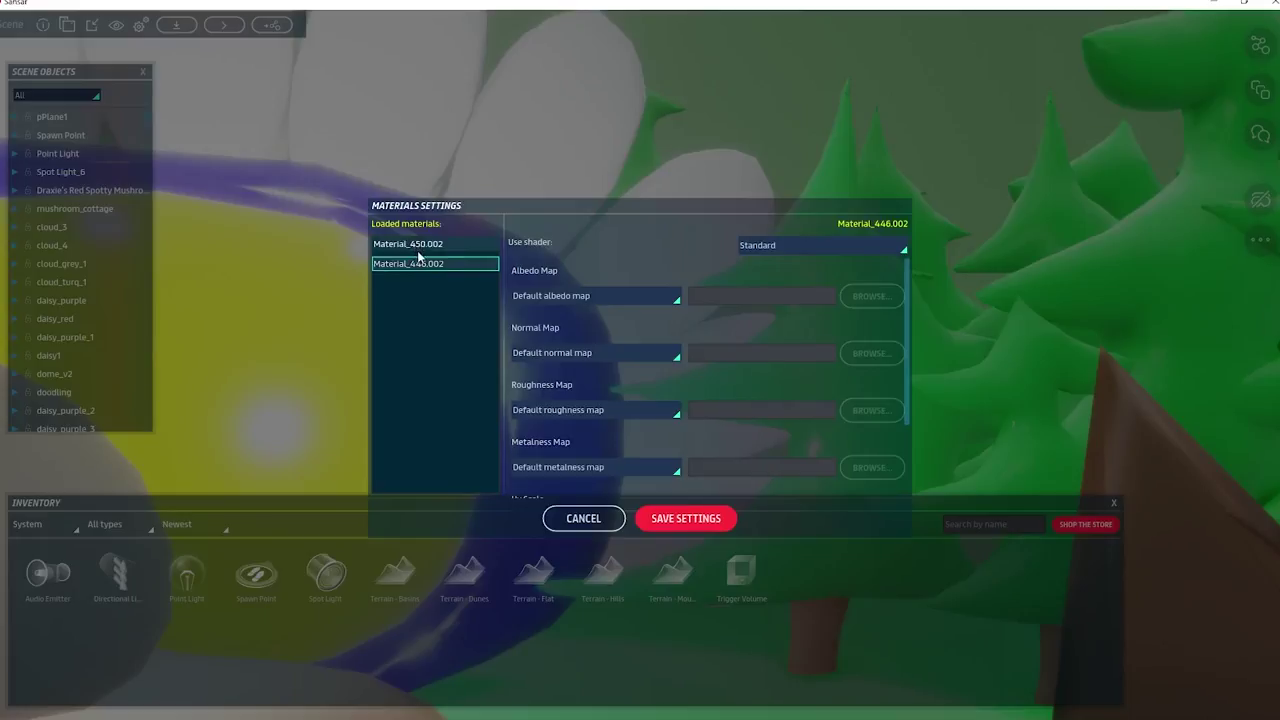
Assign rough10.png roughness and metal0.png metalness textures to Material_446.002, then save the settings
left_click(608, 468)
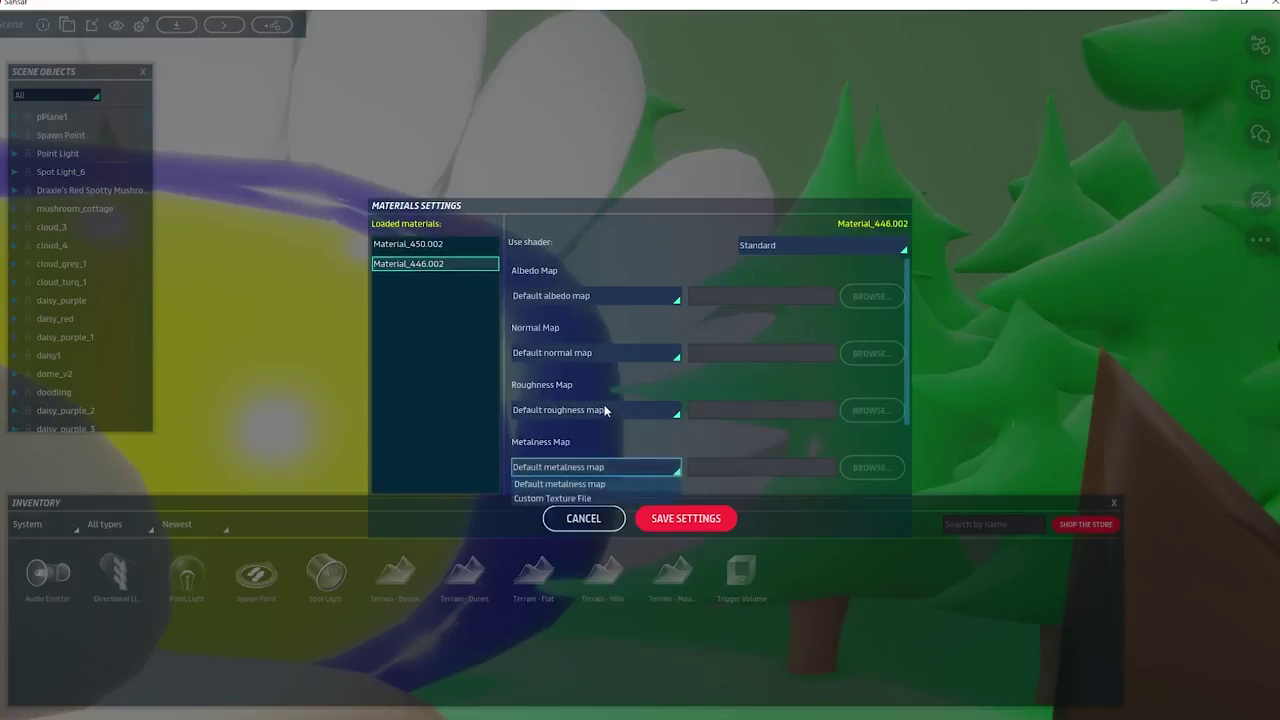
left_click(604, 408)
left_click(604, 408)
left_click(591, 438)
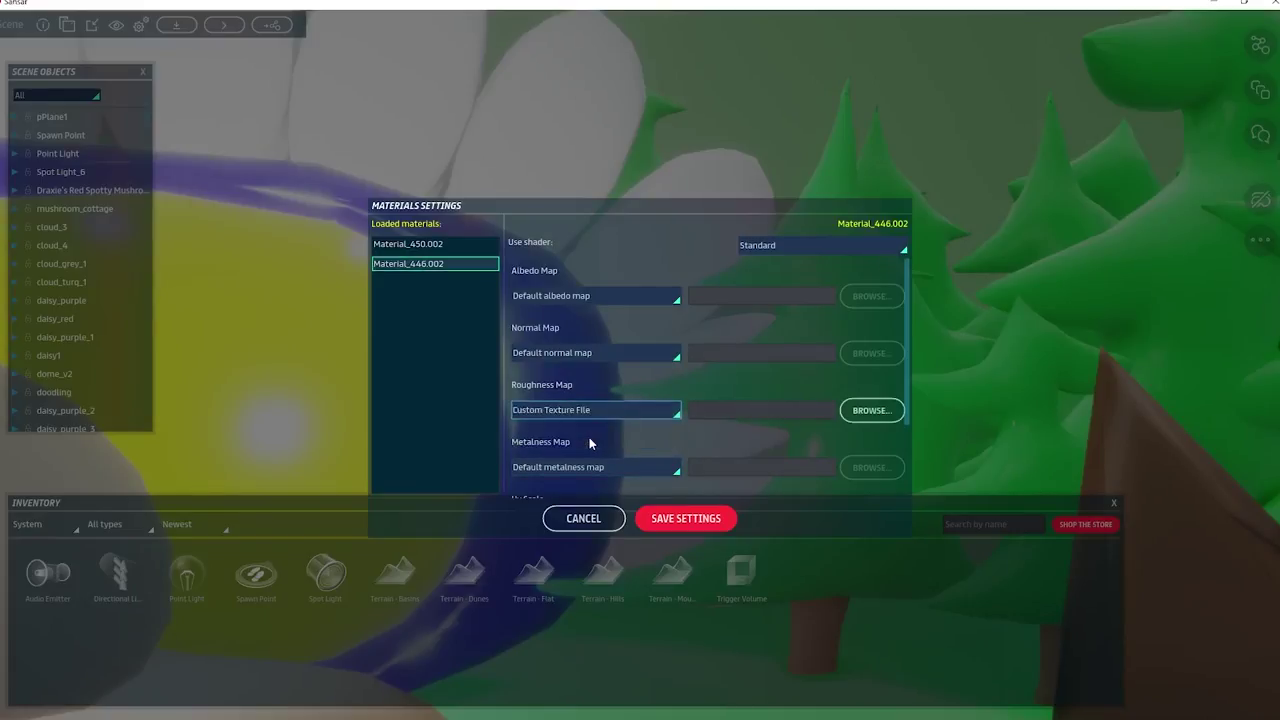
left_click(891, 412)
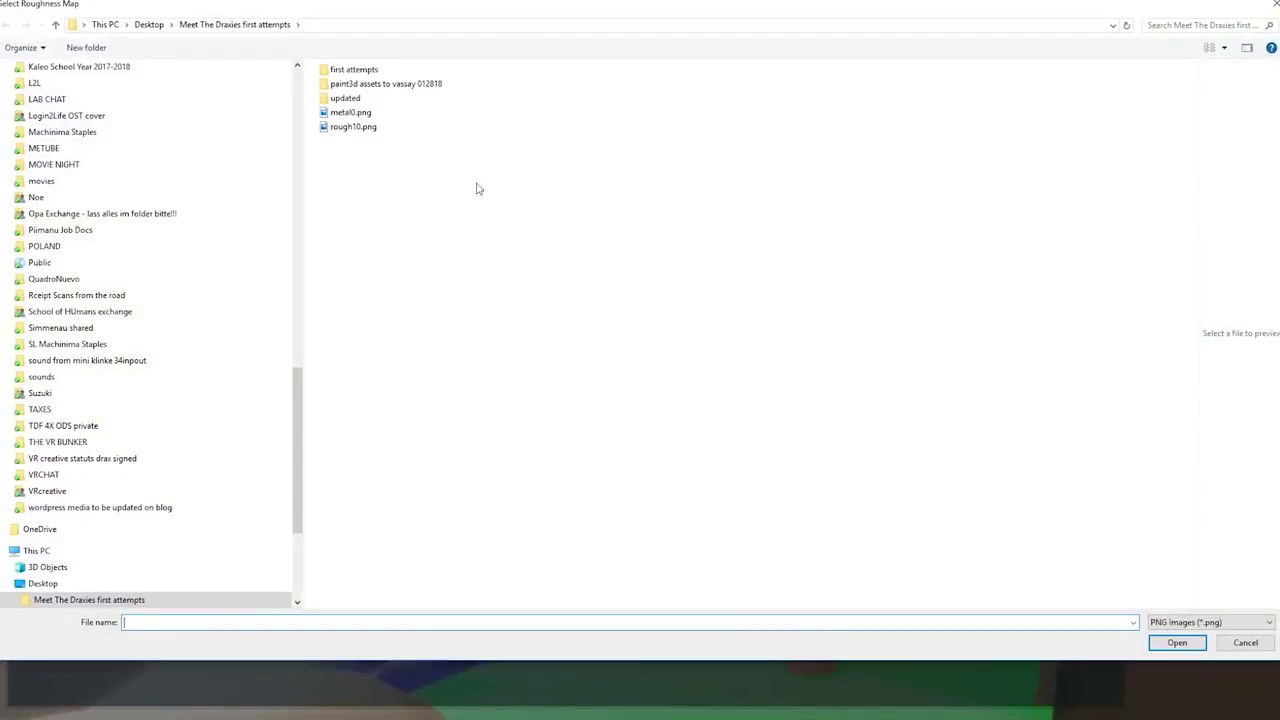
double_click(349, 128)
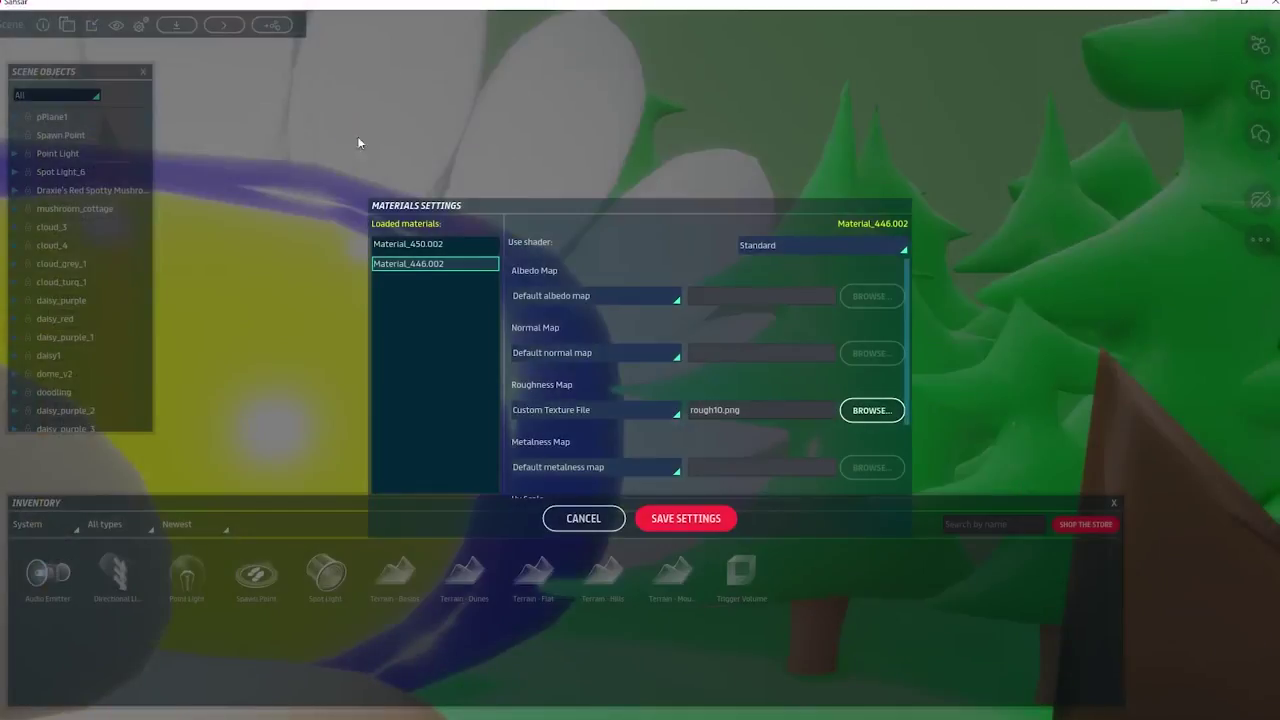
left_click(550, 467)
left_click(553, 500)
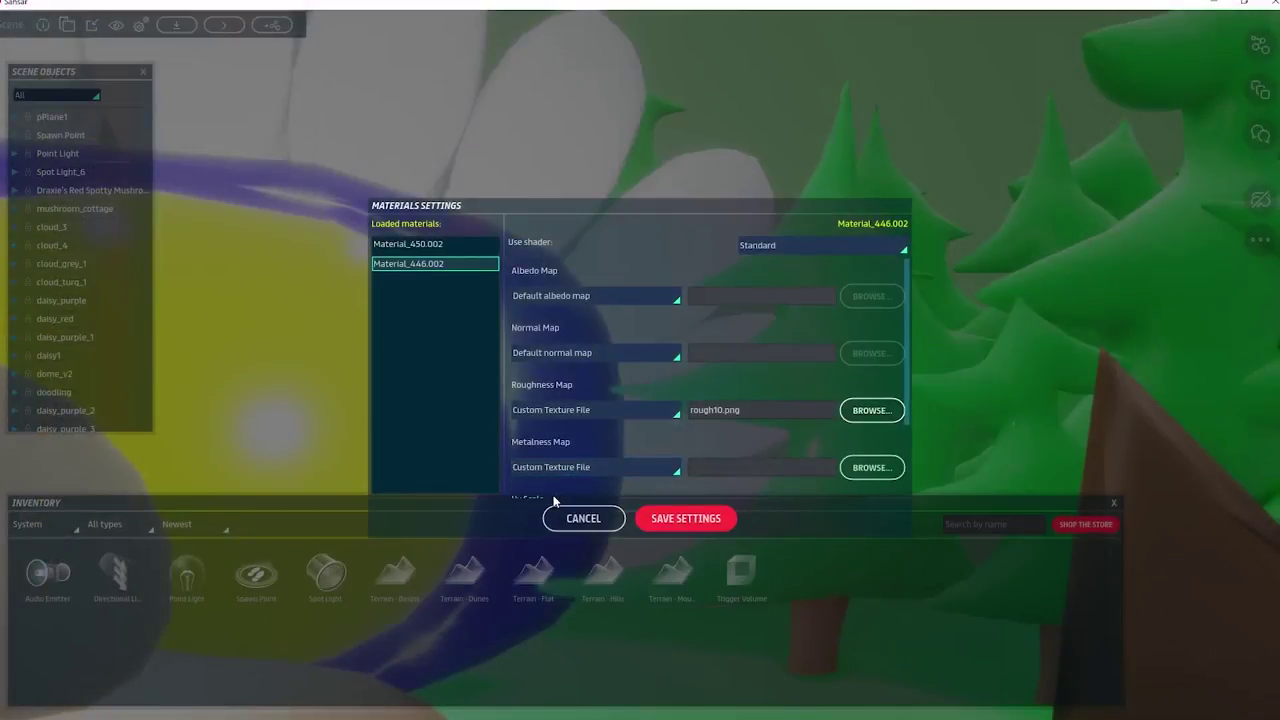
left_click(871, 467)
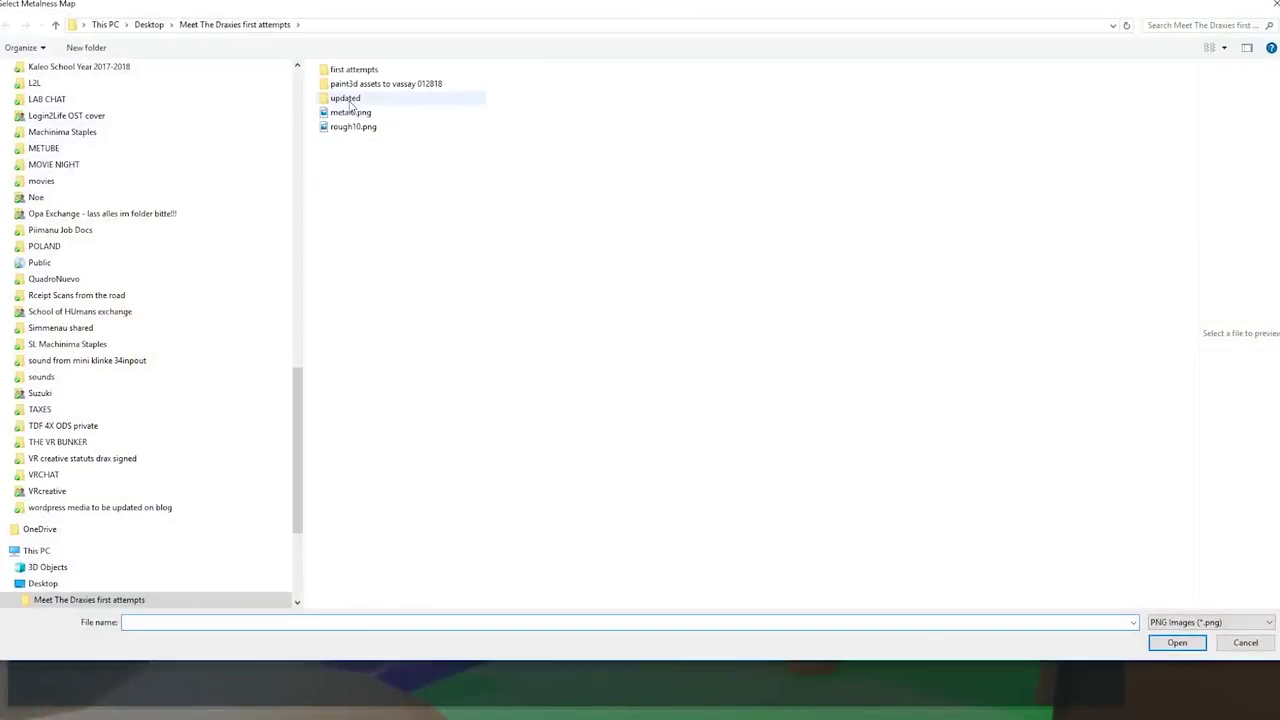
double_click(350, 112)
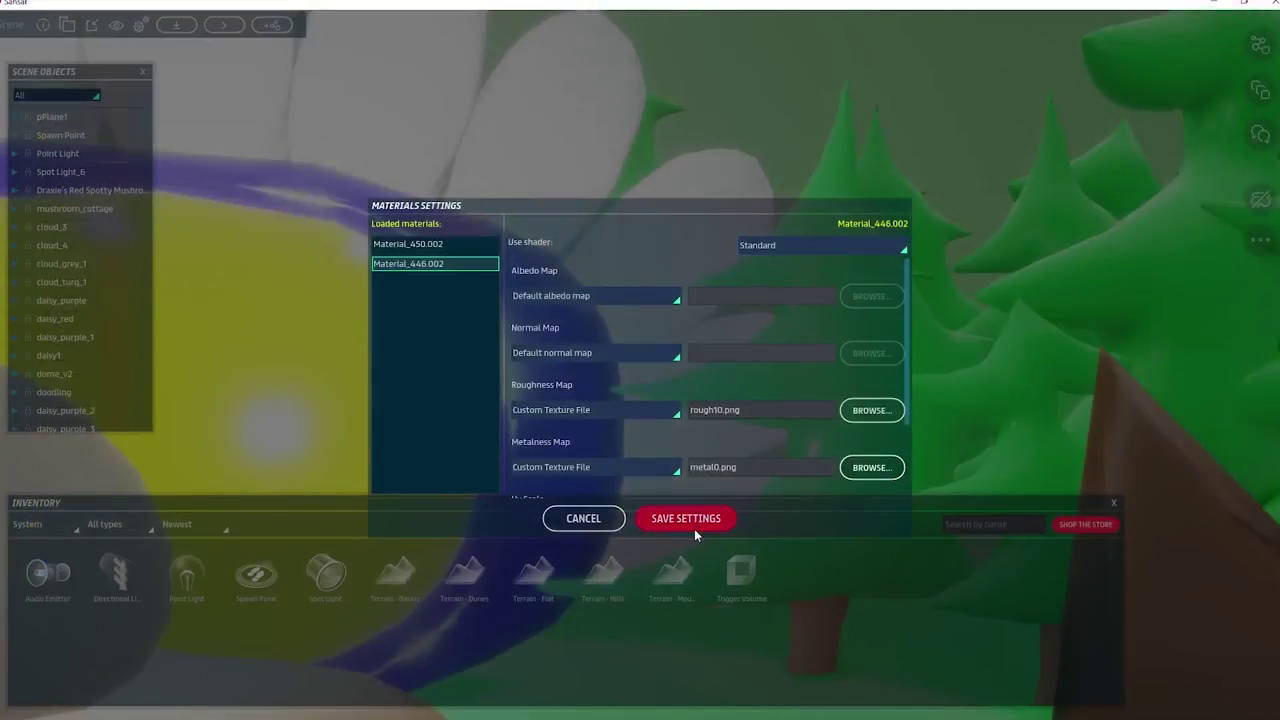
left_click(694, 524)
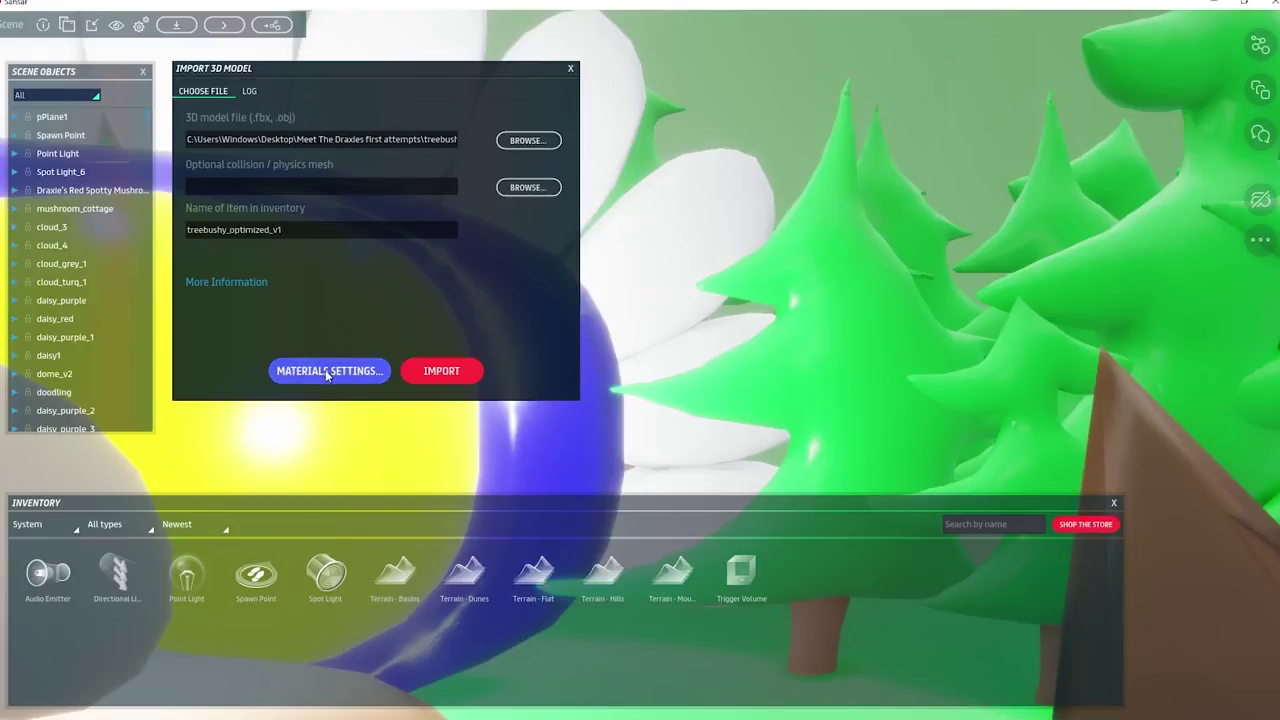
Import the tree, filter the inventory to Created, and drag treebushy_optimized_v1 near the booth and mushrooms
left_click(431, 371)
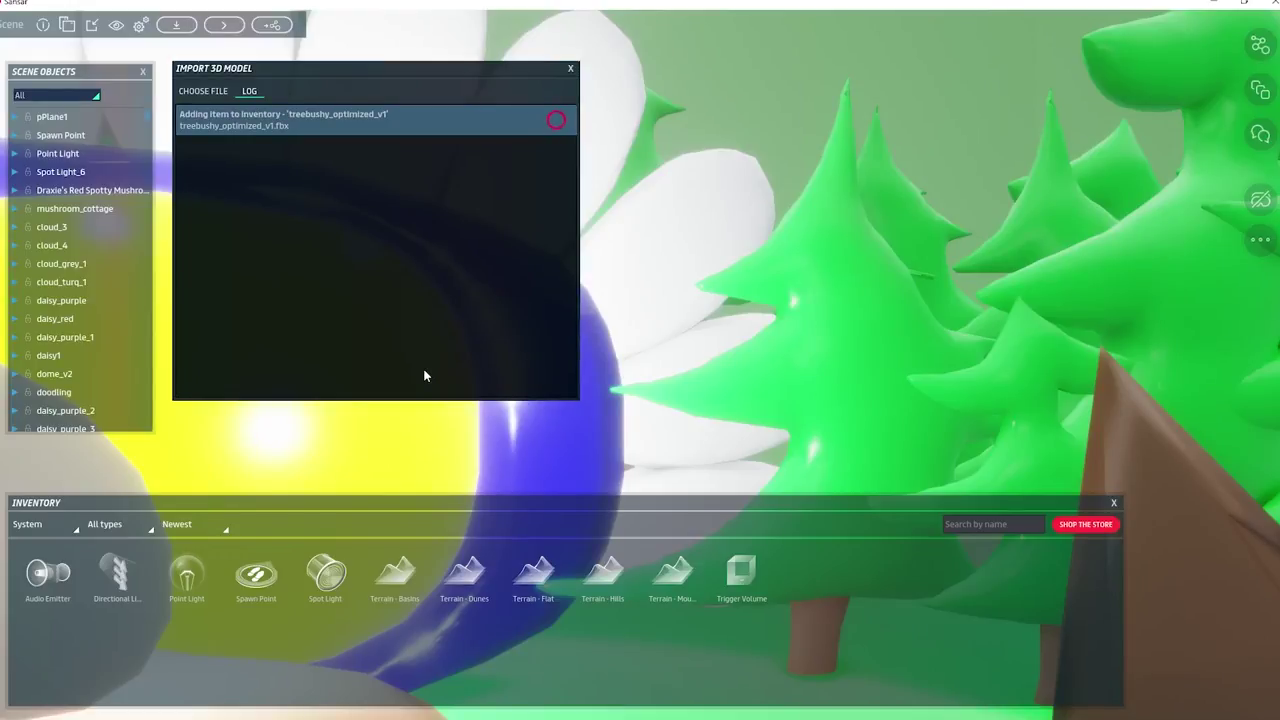
right_click_drag(784, 372, 1083, 414)
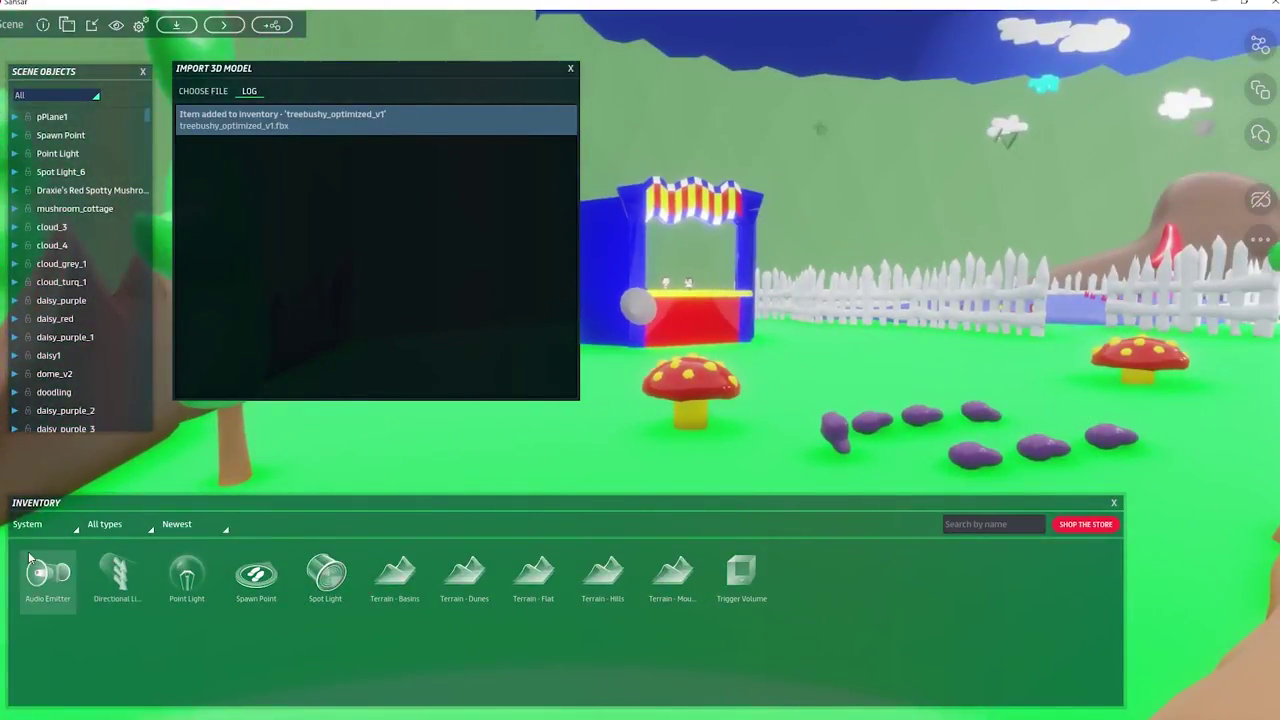
left_click(28, 524)
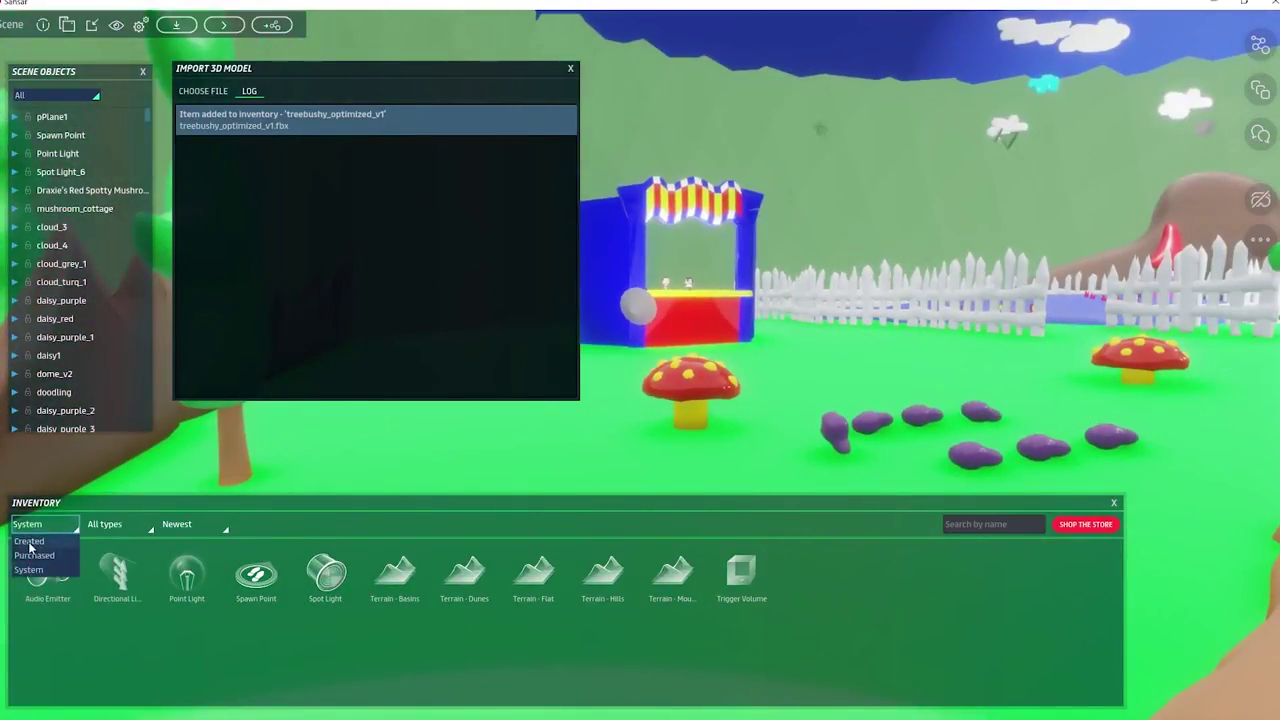
left_click(30, 543)
left_click_drag(45, 570, 884, 408)
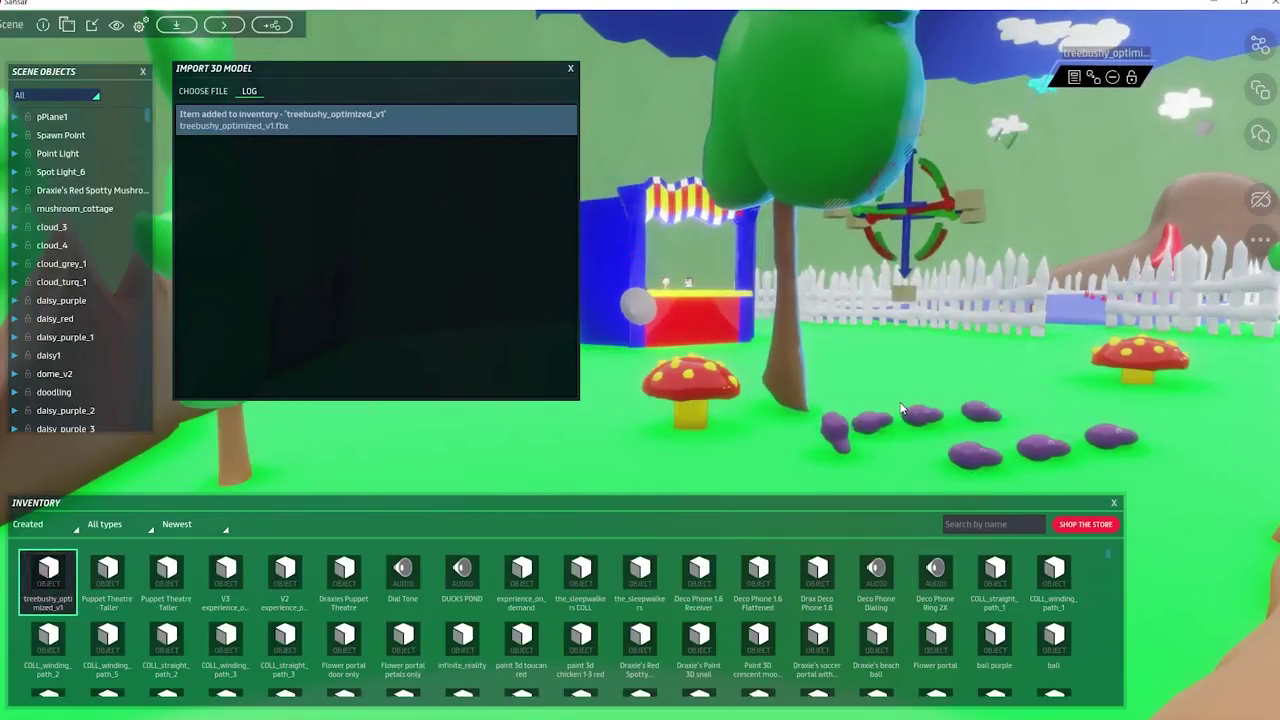
Close the import dialog and scale the placed tree down to 0.8288 in Properties
key("s")
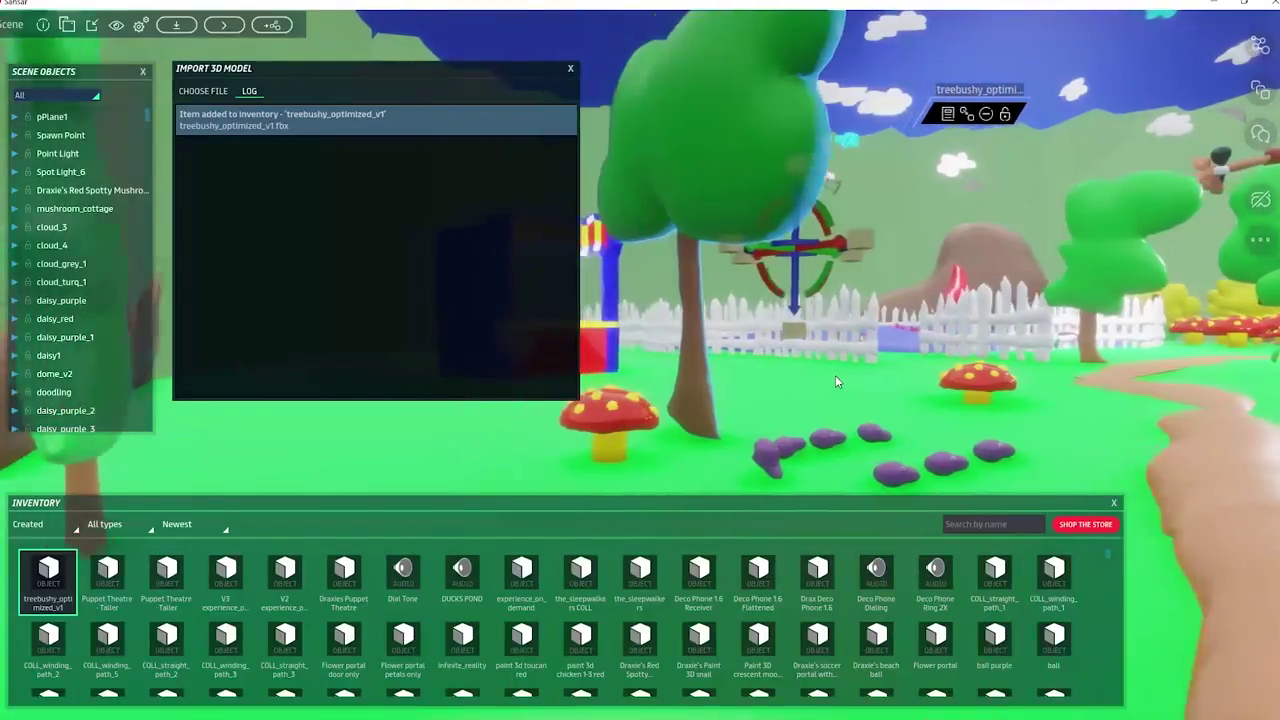
left_click(571, 69)
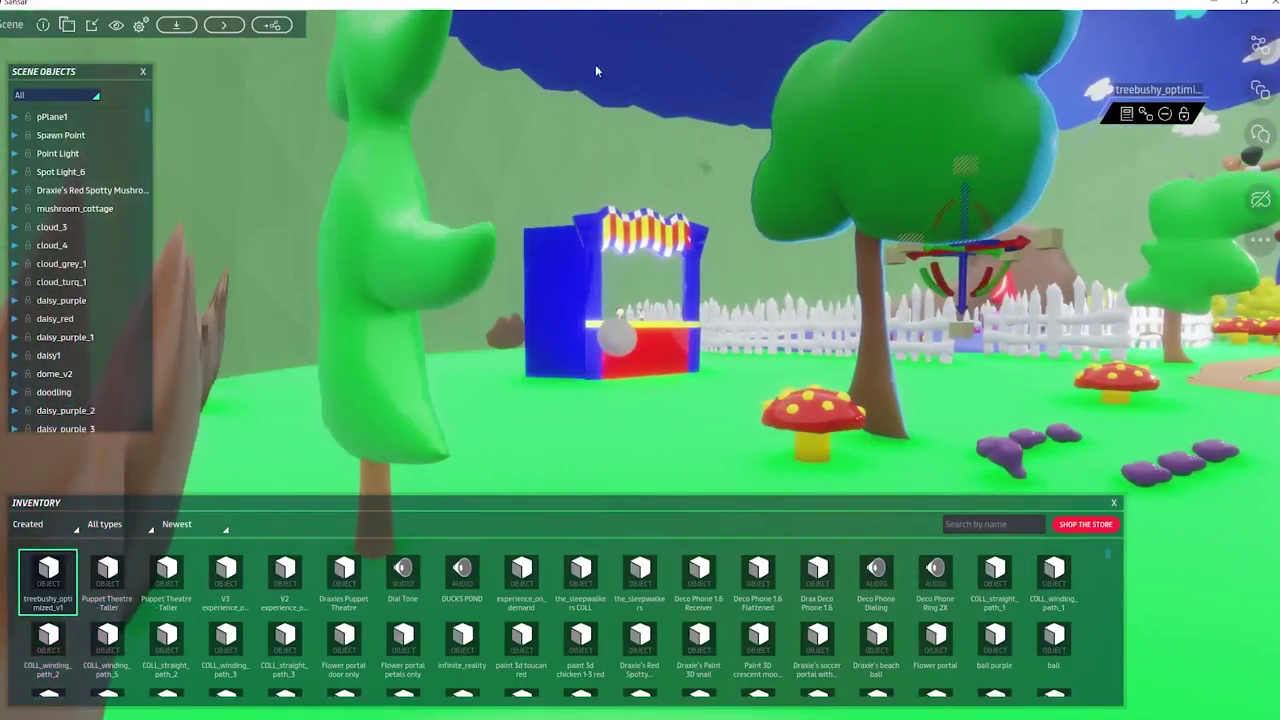
right_click_drag(950, 117, 1033, 119)
key("w")
key("w")
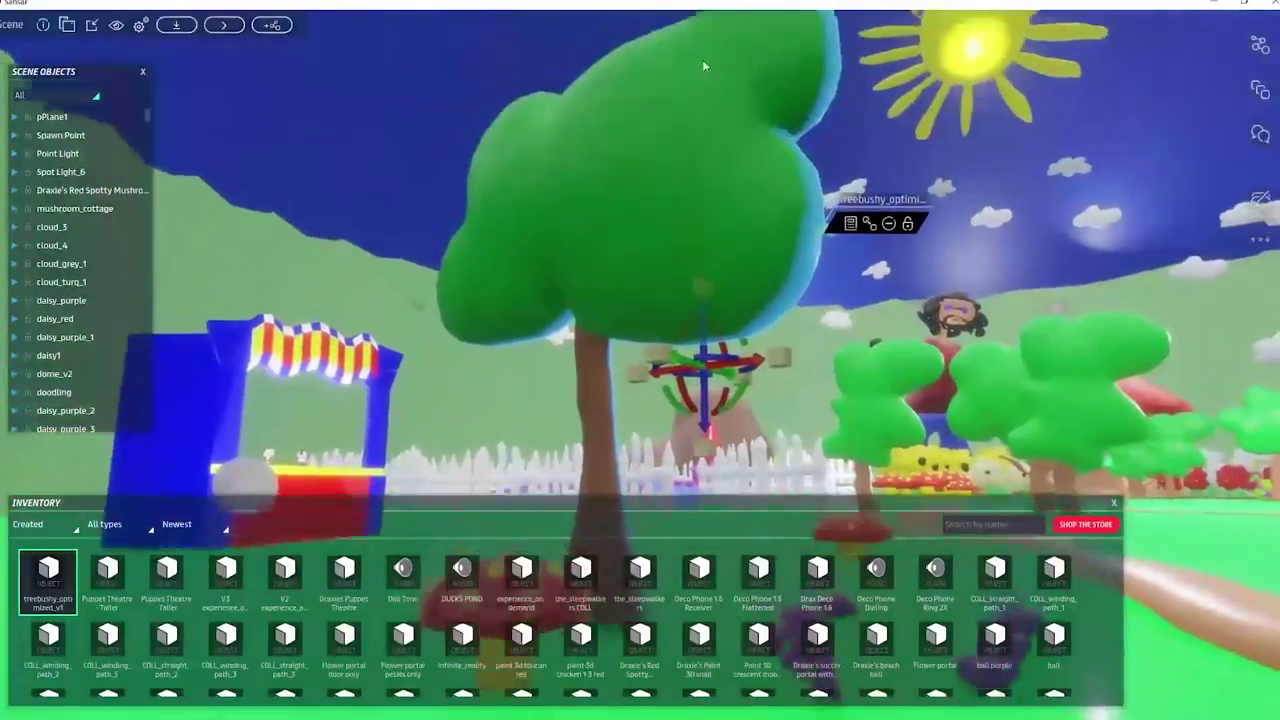
key("s")
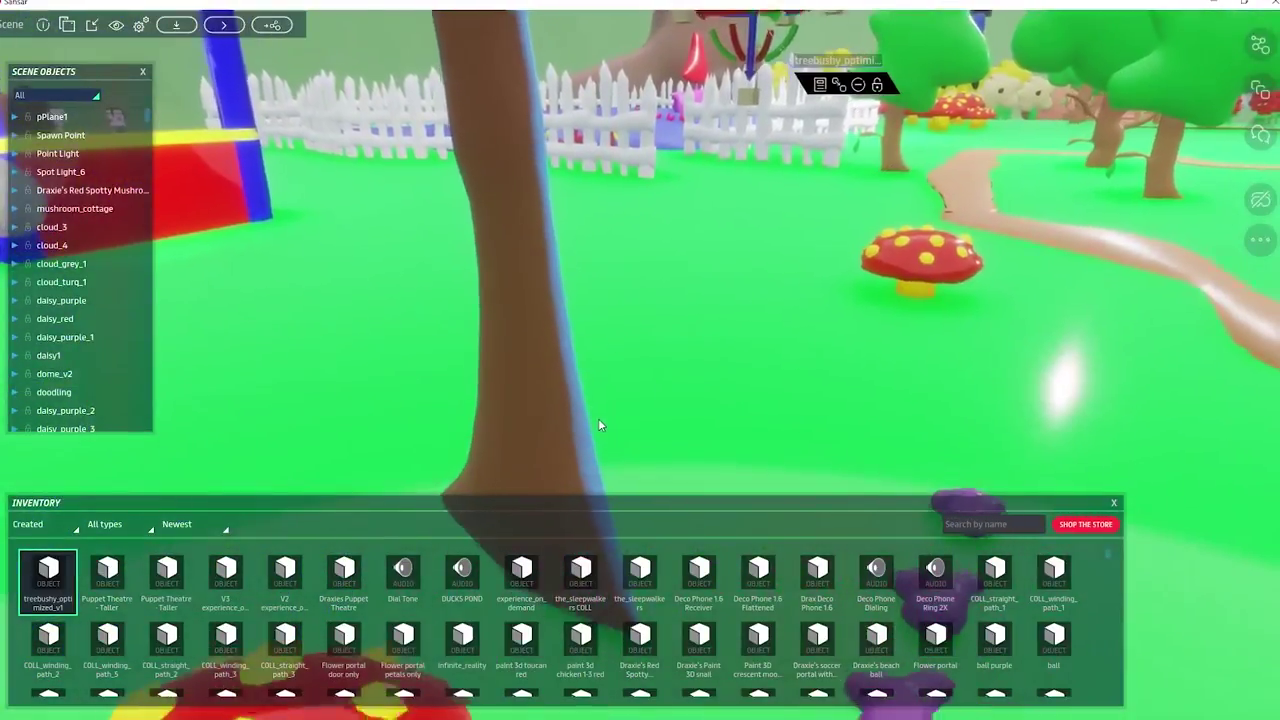
key("s")
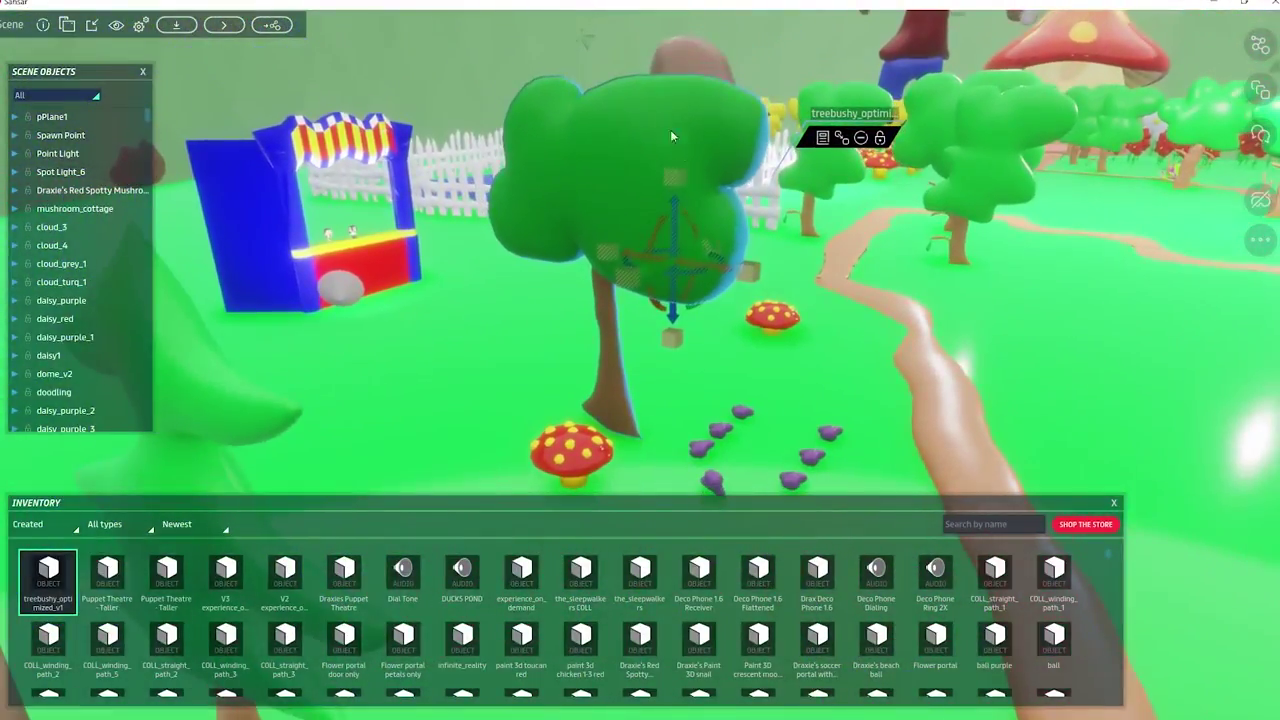
left_click(822, 138)
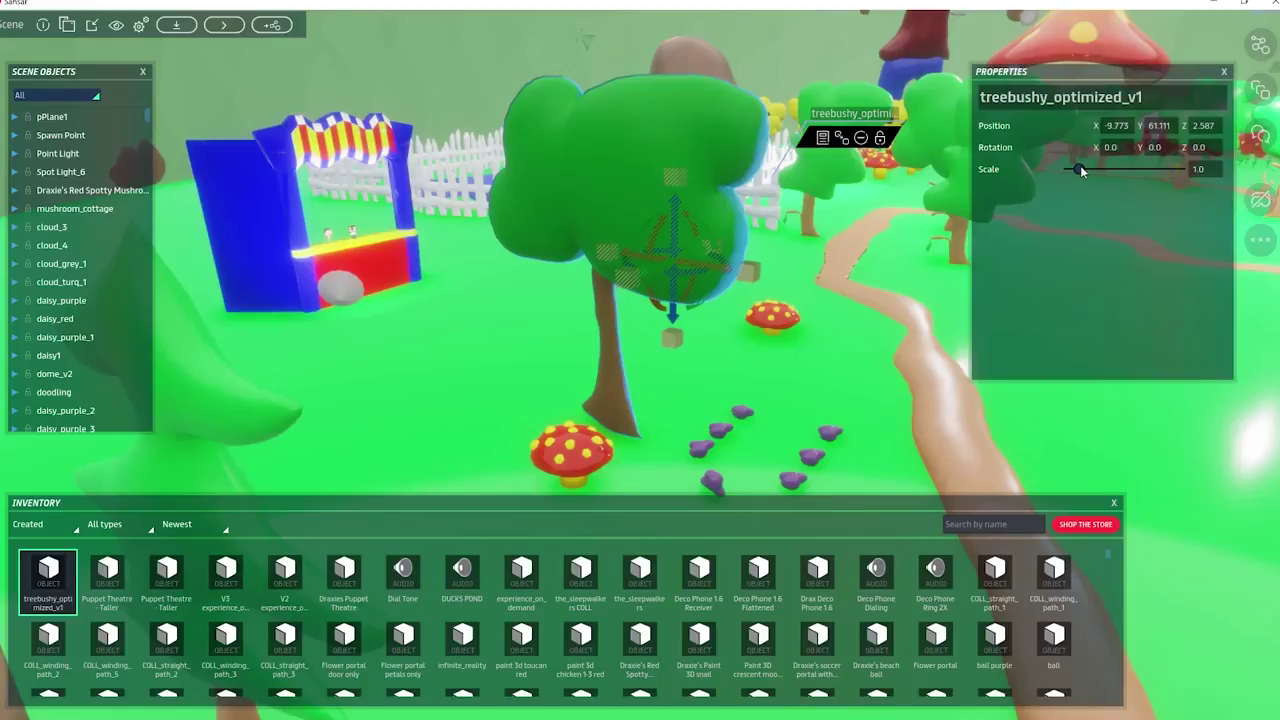
mouse_move(1085, 169)
left_mouse_down()
mouse_move(1105, 169)
mouse_move(1078, 169)
left_mouse_up()
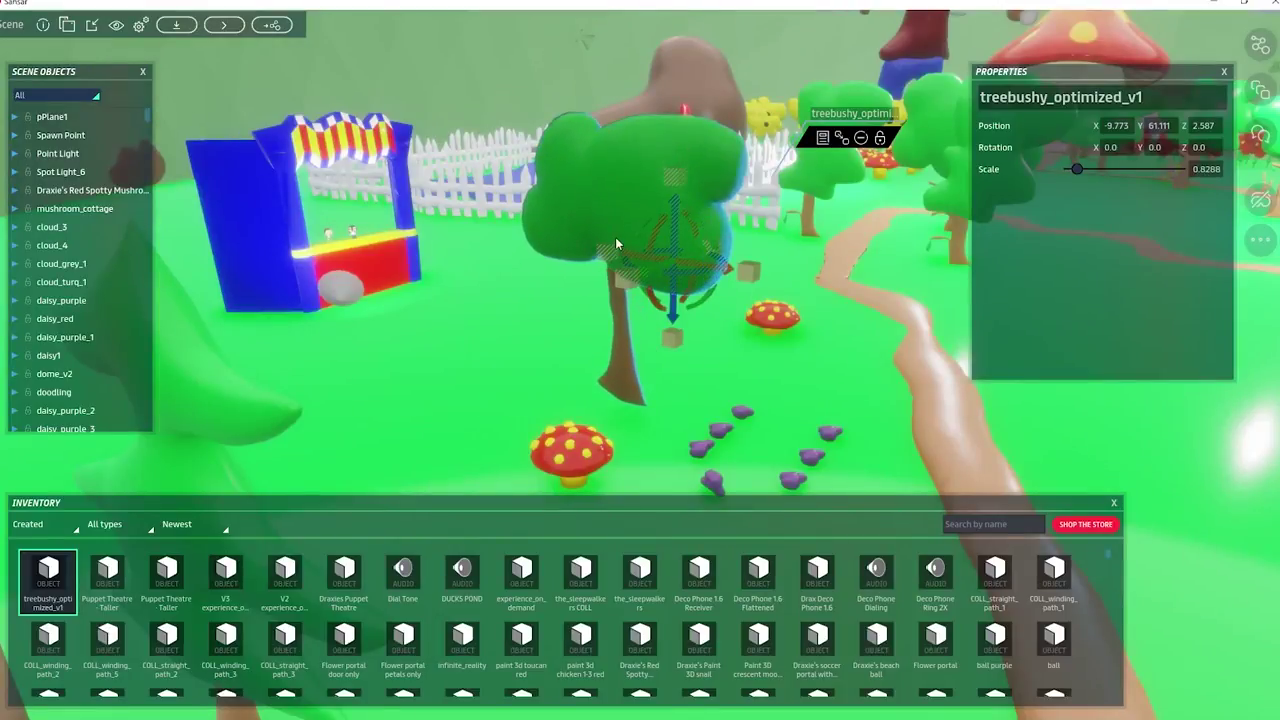
Move the tree across the ground beside the path to X -18.069, then request a scene build
right_click_drag(616, 243, 772, 222)
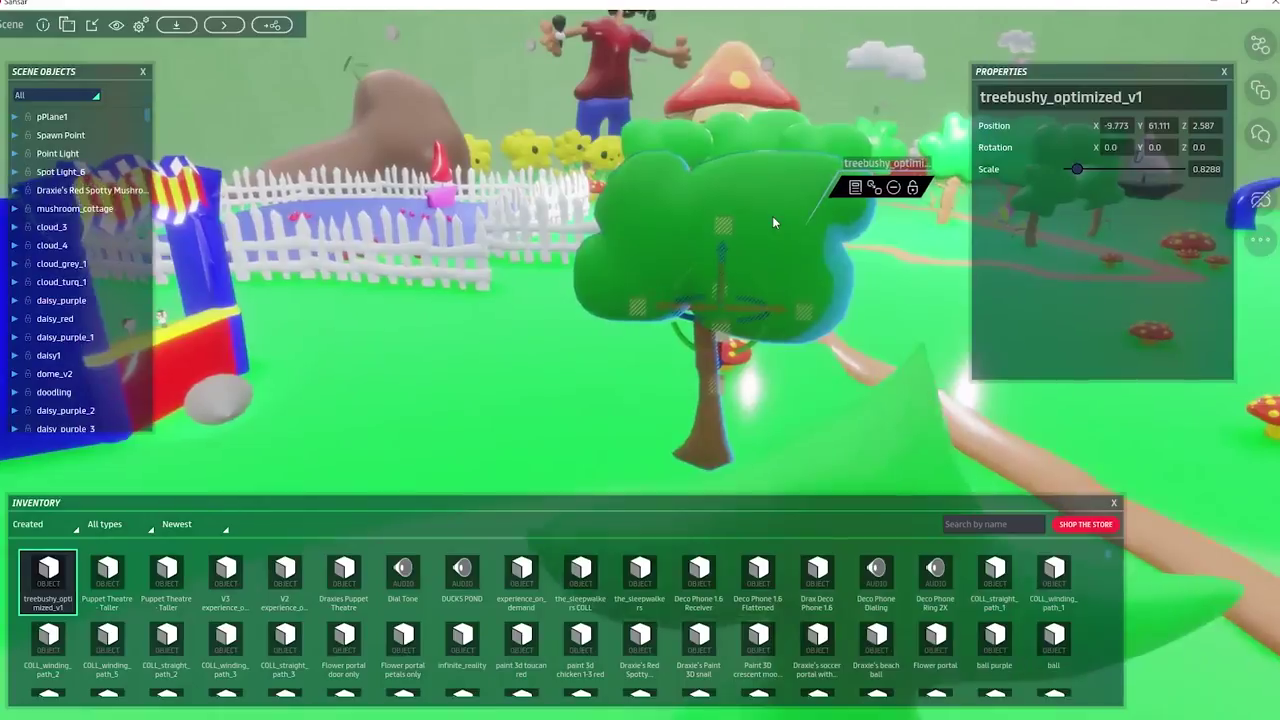
key("w")
key("w")
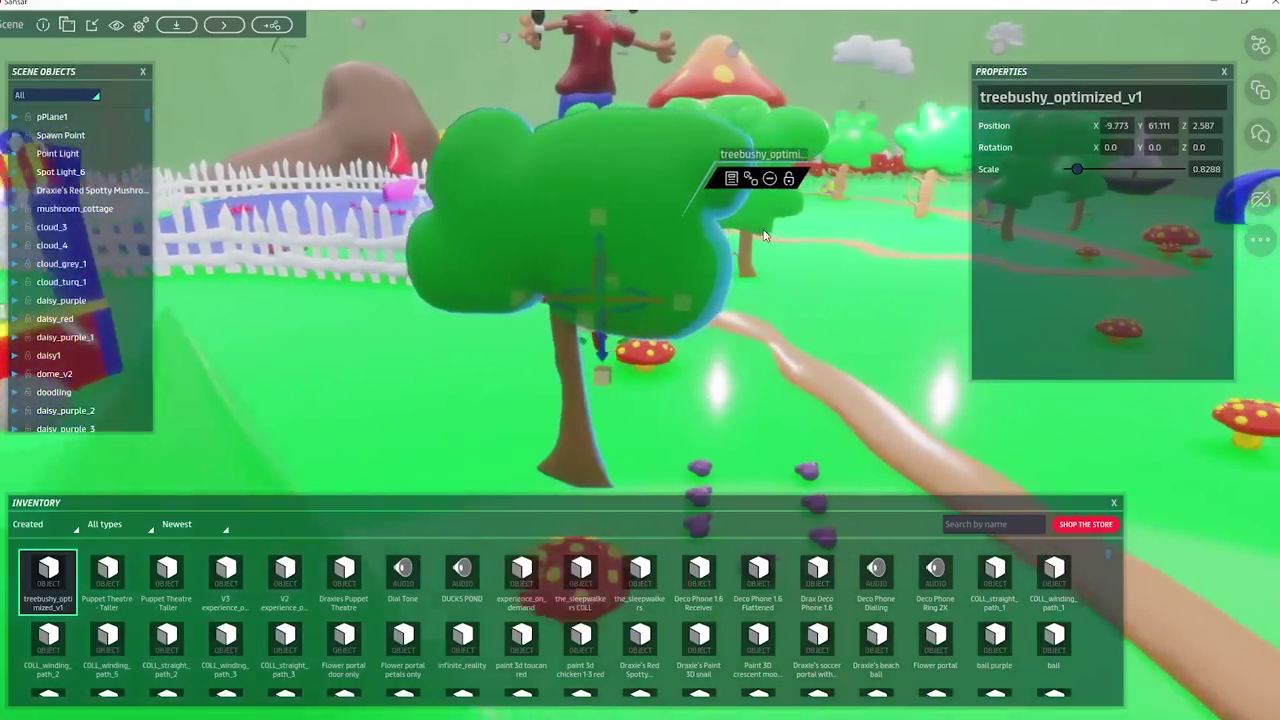
right_click_drag(767, 252, 566, 128)
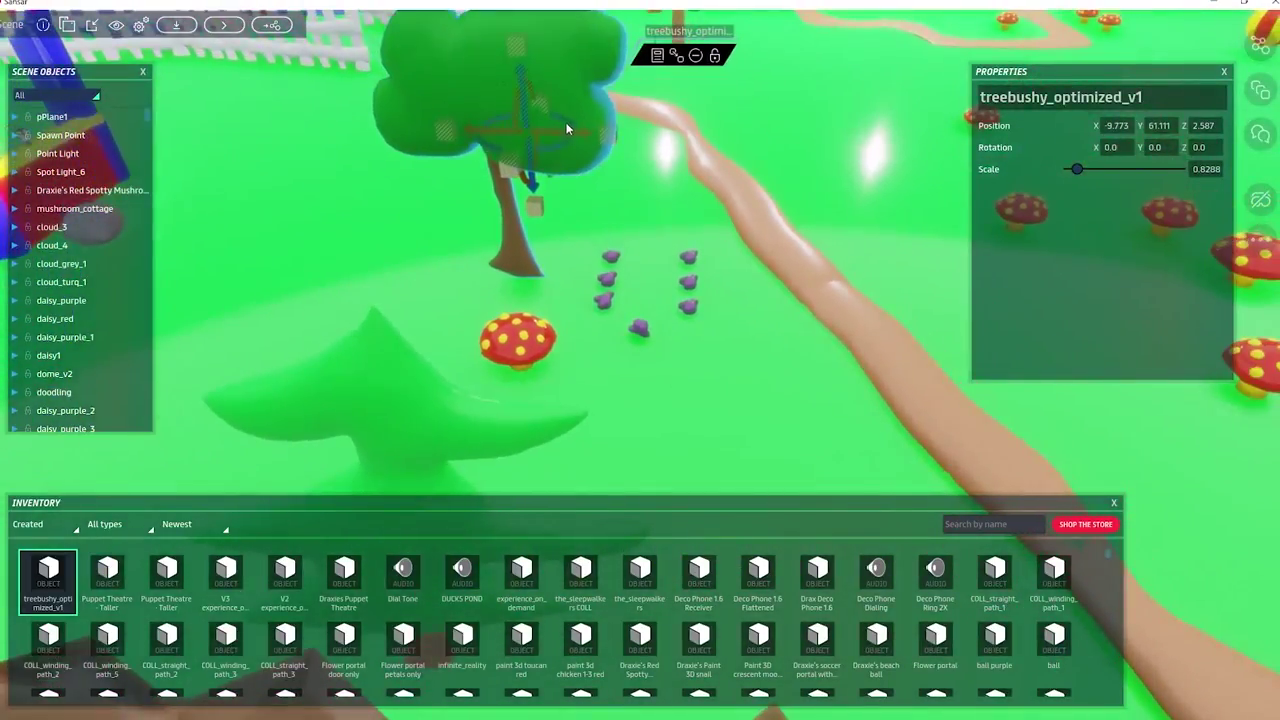
left_click_drag(571, 138, 856, 163)
key("w")
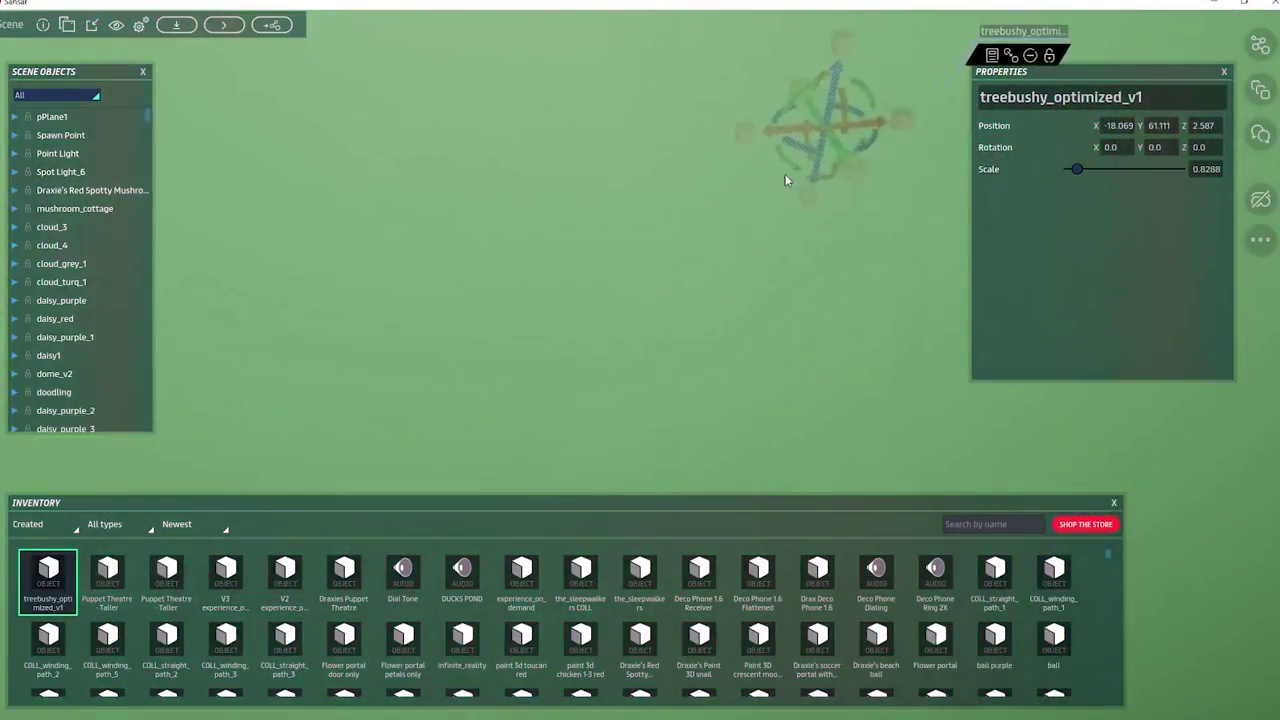
key("s")
key("a")
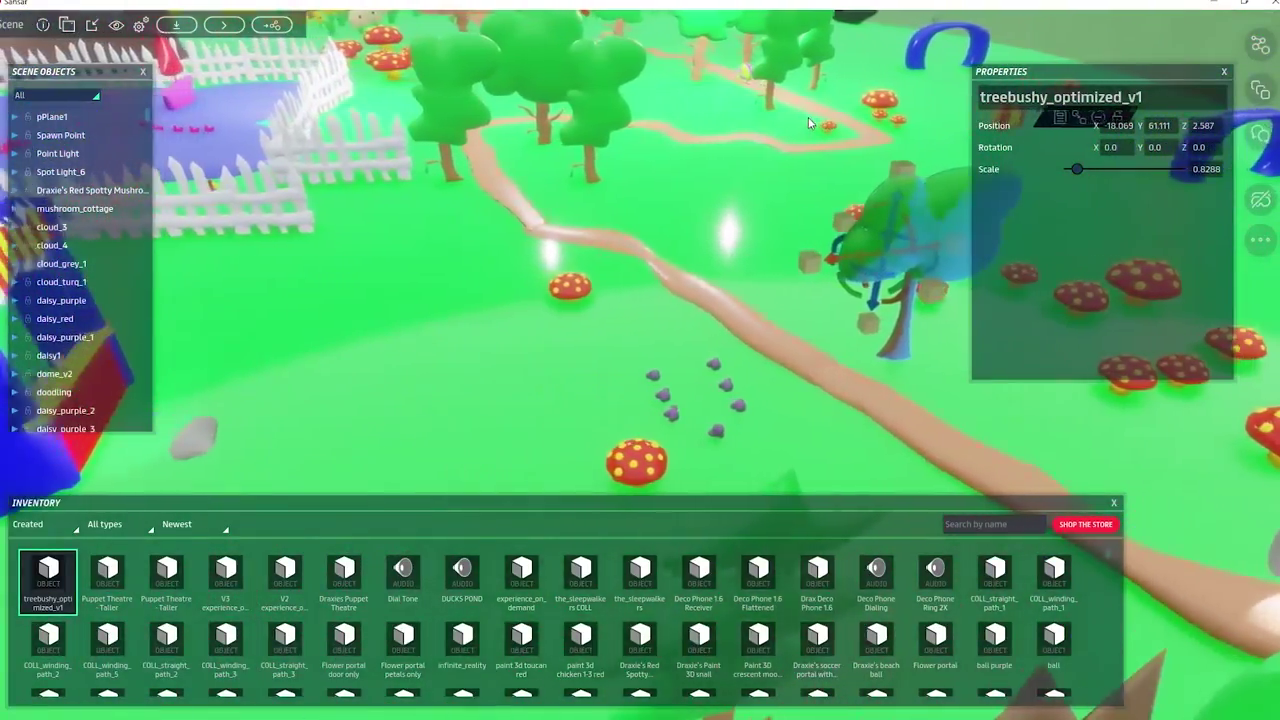
key("f")
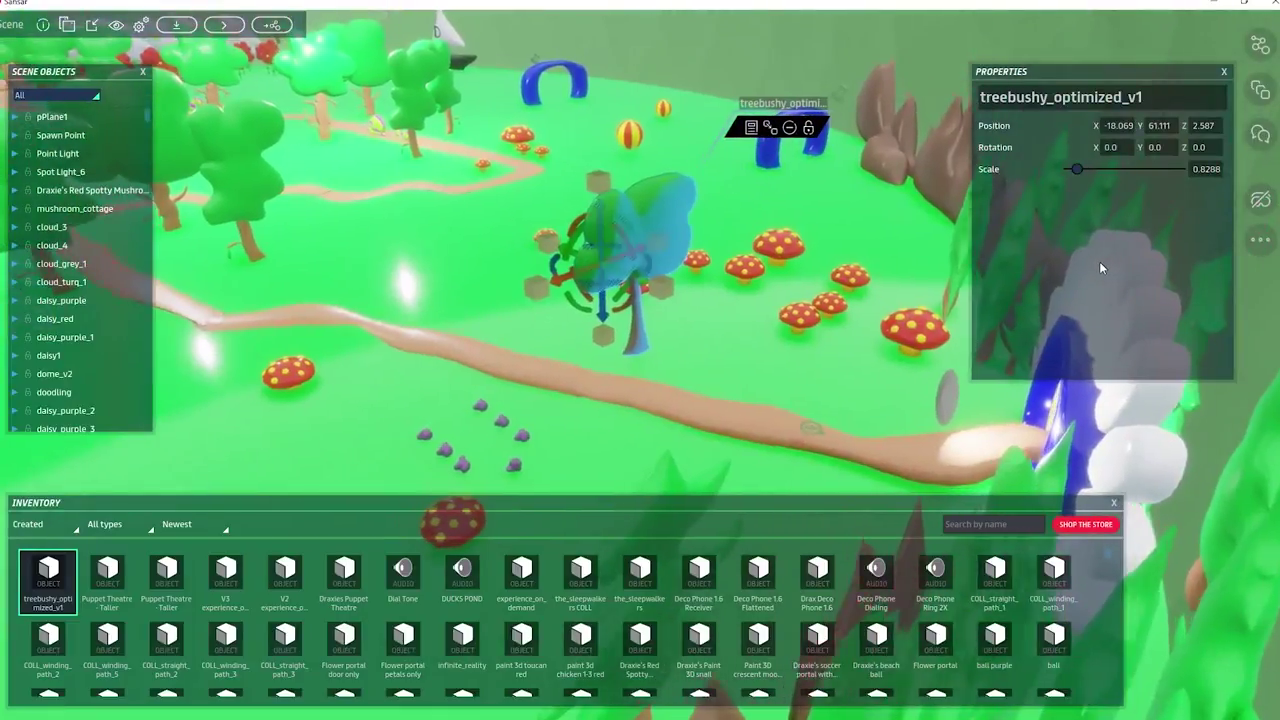
key("a")
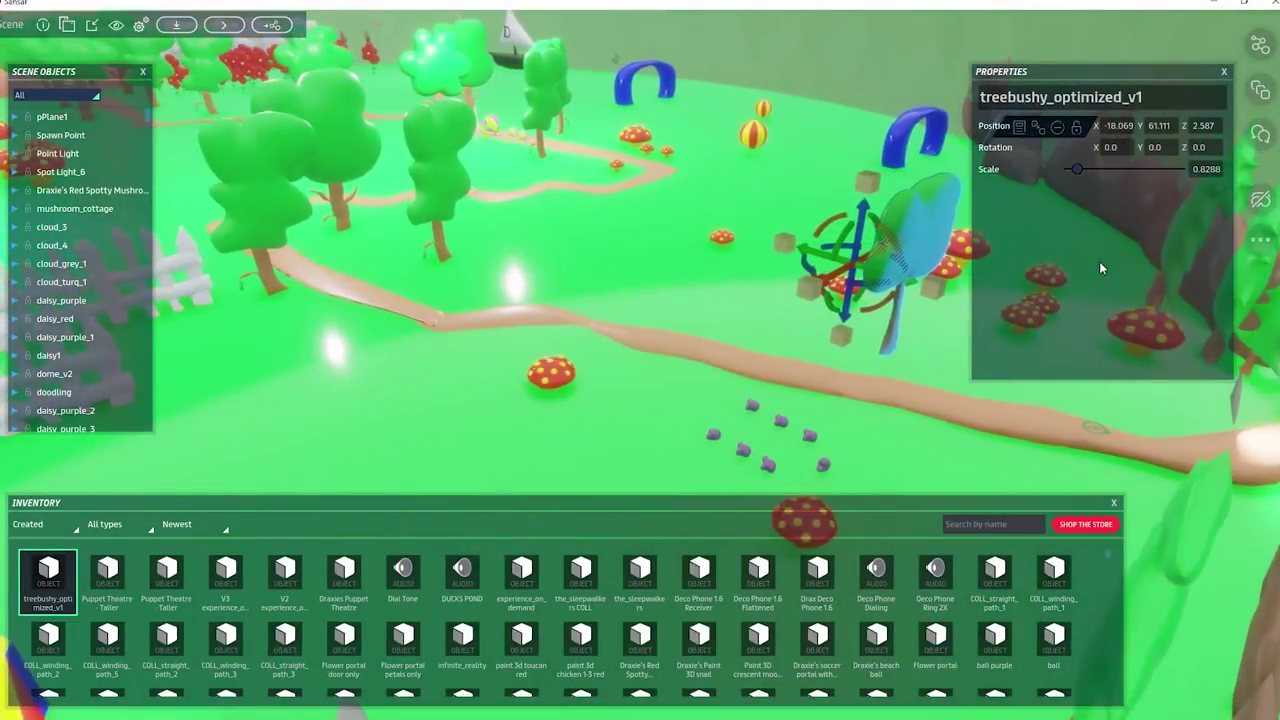
left_click(1223, 71)
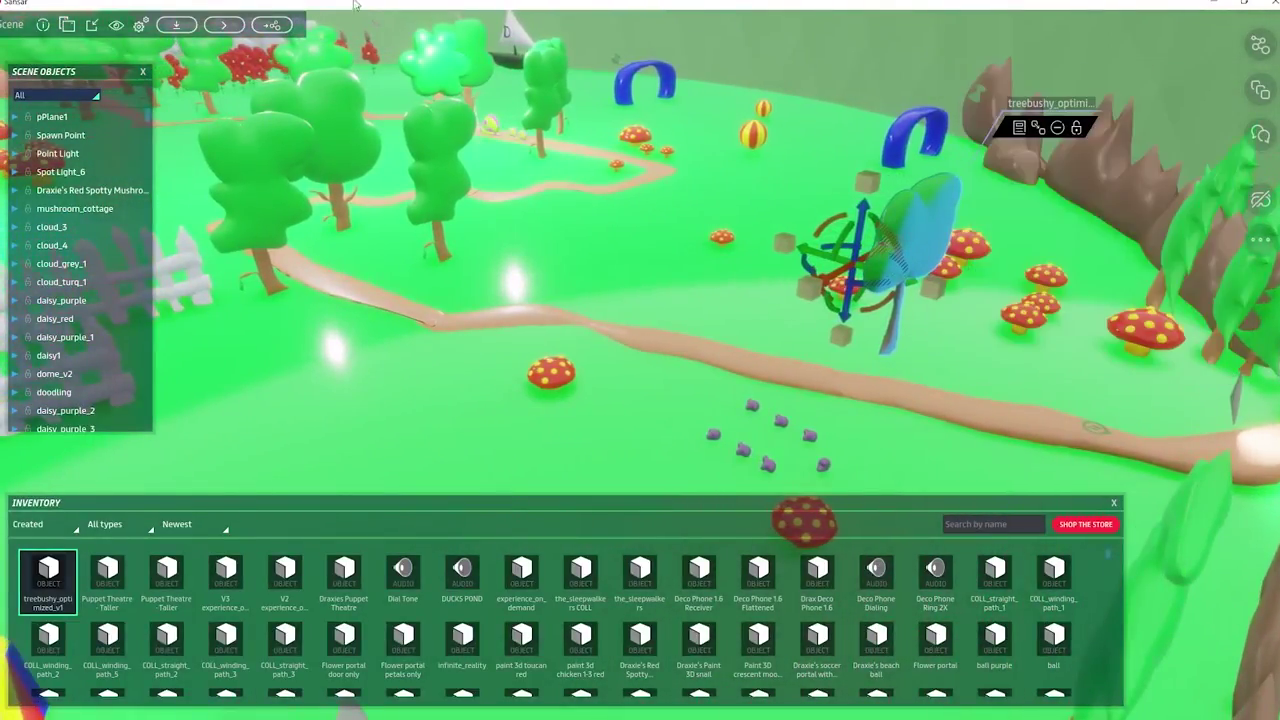
left_click(233, 26)
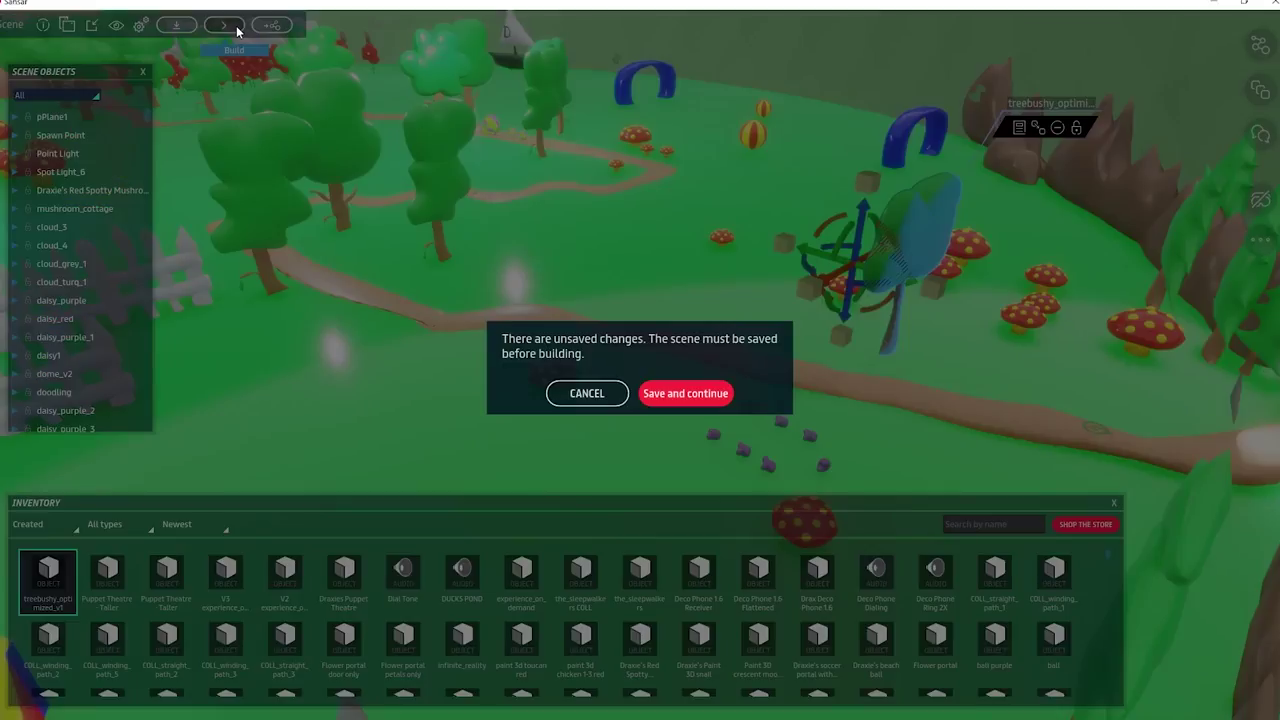
Choose 'Save and continue' at the save-before-building prompt to save the draxland scene
left_click(684, 398)
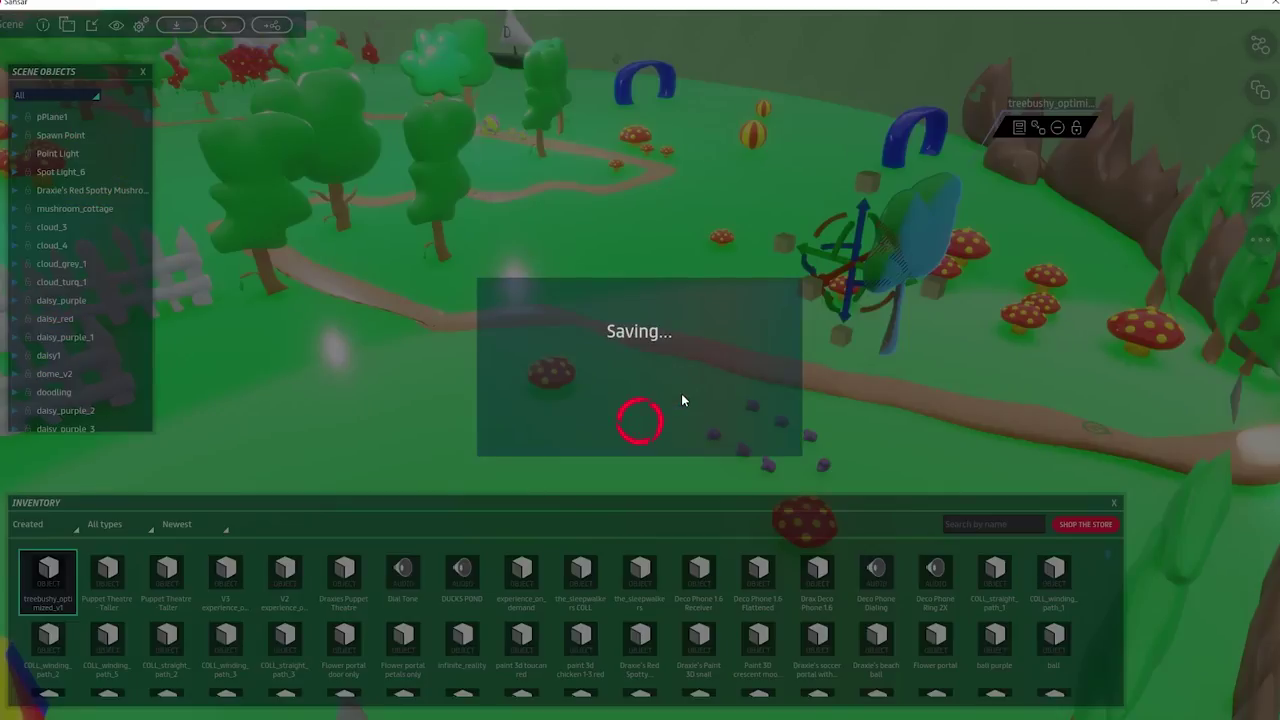